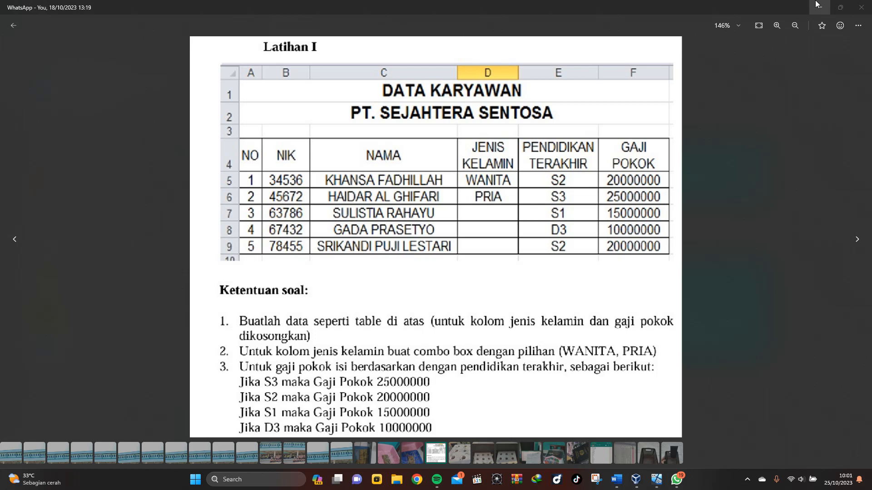
Switch from the exercise image to the Windows 10 virtual machine and launch Microsoft Excel 2010
click(820, 6)
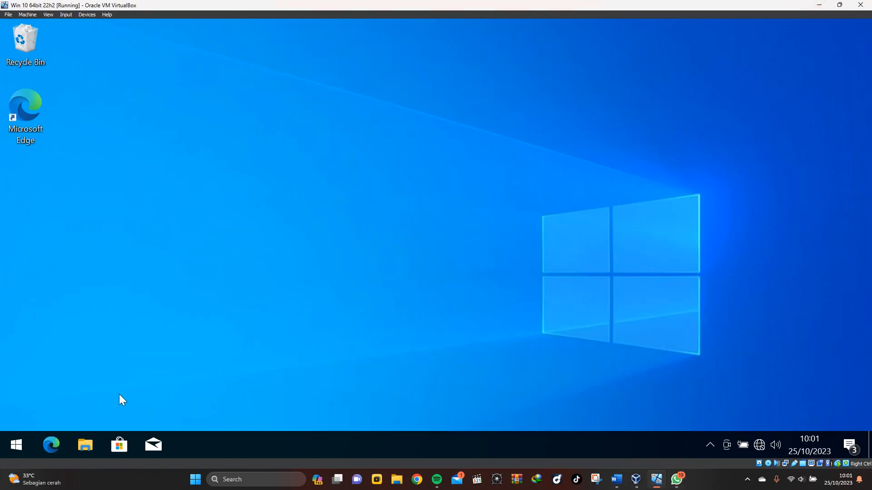
click(18, 447)
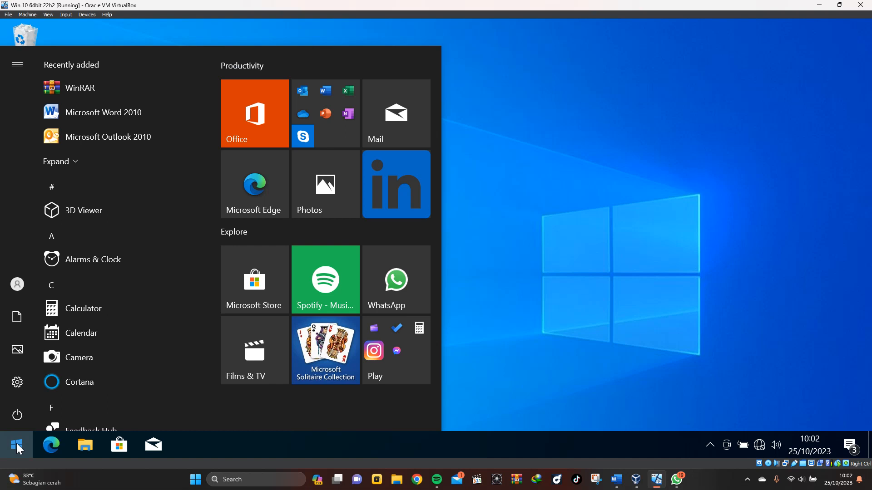
text(EX)
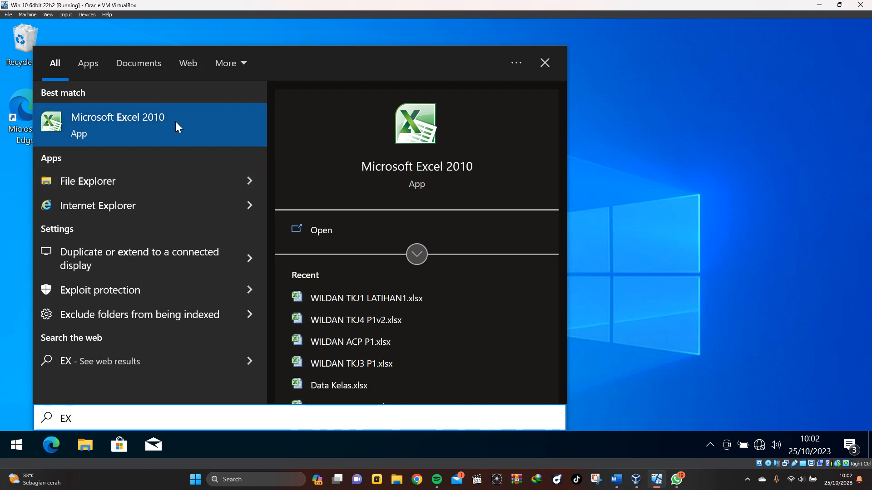
click(138, 126)
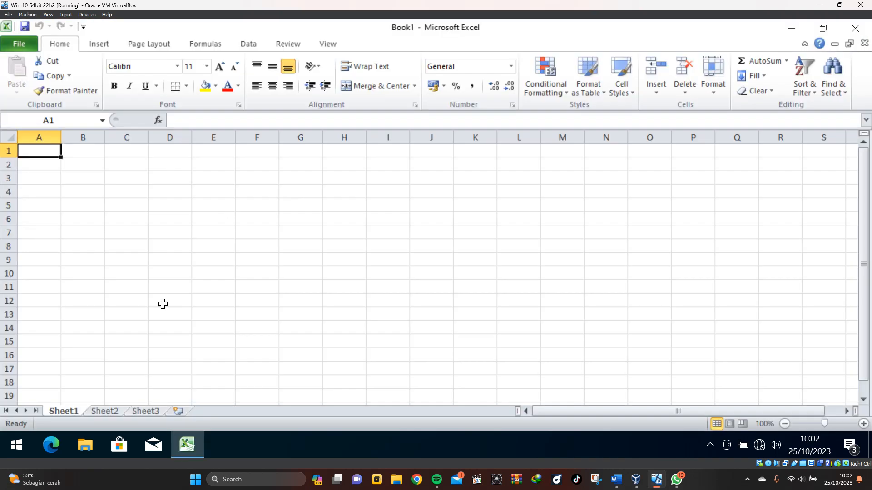
Set the zoom of the blank worksheet to 160%
click(863, 424)
click(863, 424)
click(863, 424)
click(863, 425)
click(863, 424)
click(863, 424)
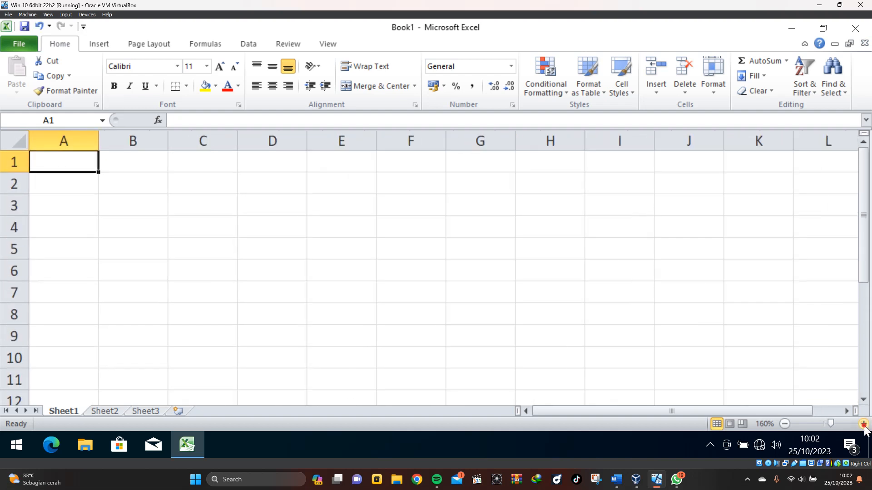
click(863, 424)
click(863, 424)
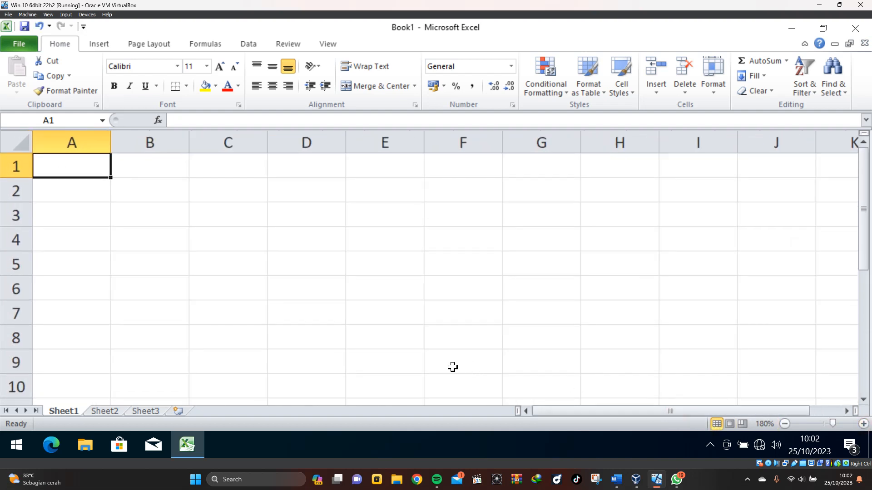
click(783, 423)
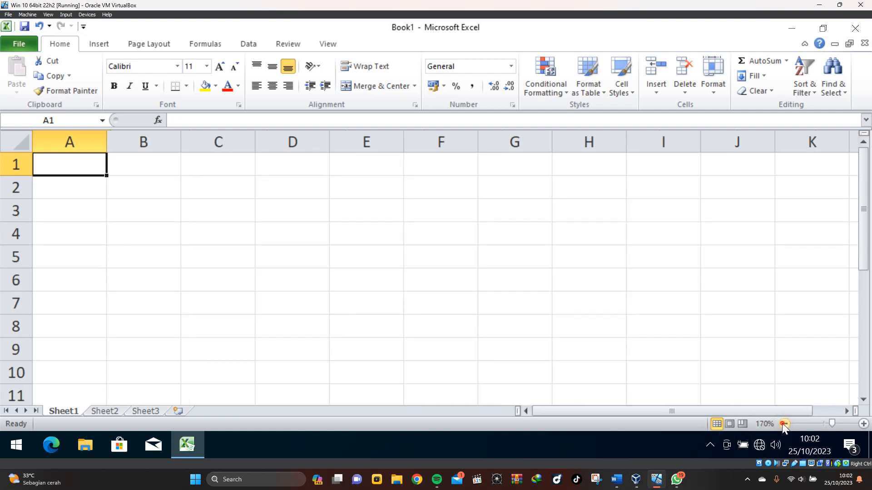
click(783, 424)
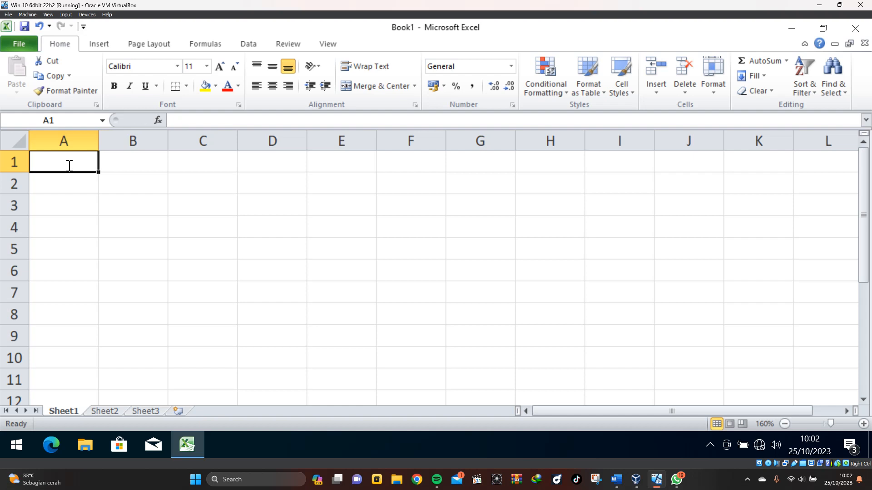
Enter the title DATA KARYAWAN in A1 and write PT. TUNAS TEKNOLOGI in A2
text(DATA KARYAWAN)
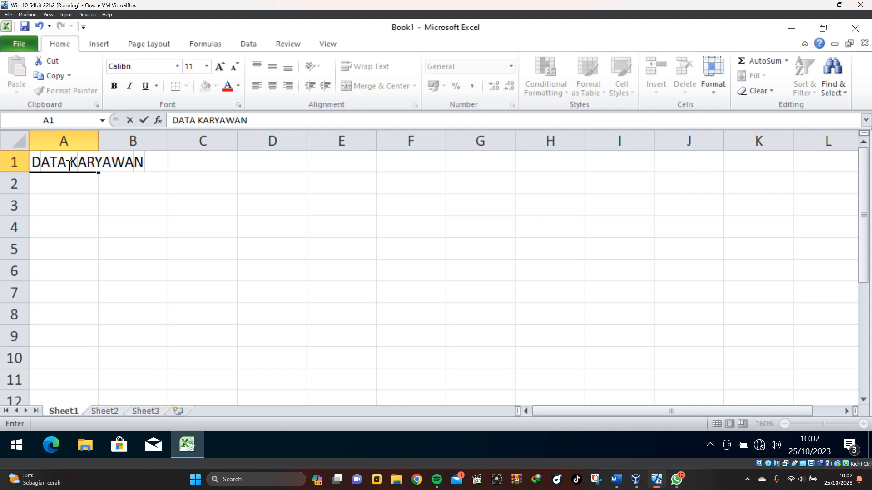
key(Return)
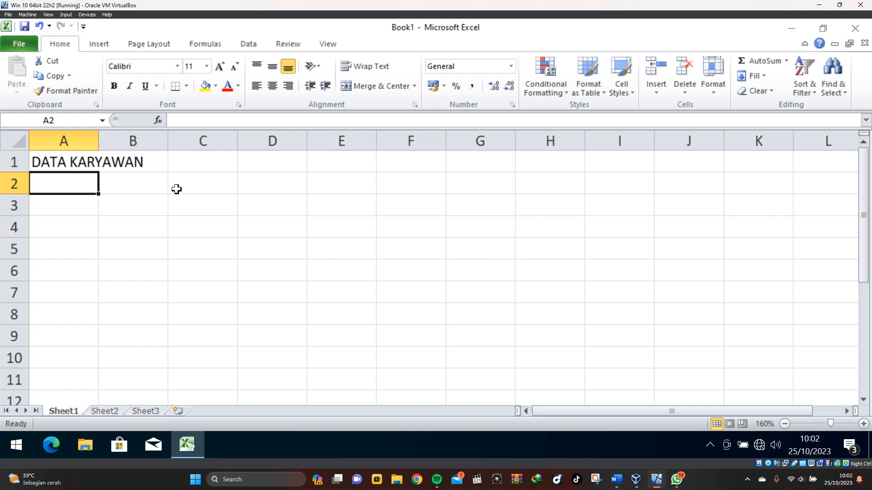
text(PT. )
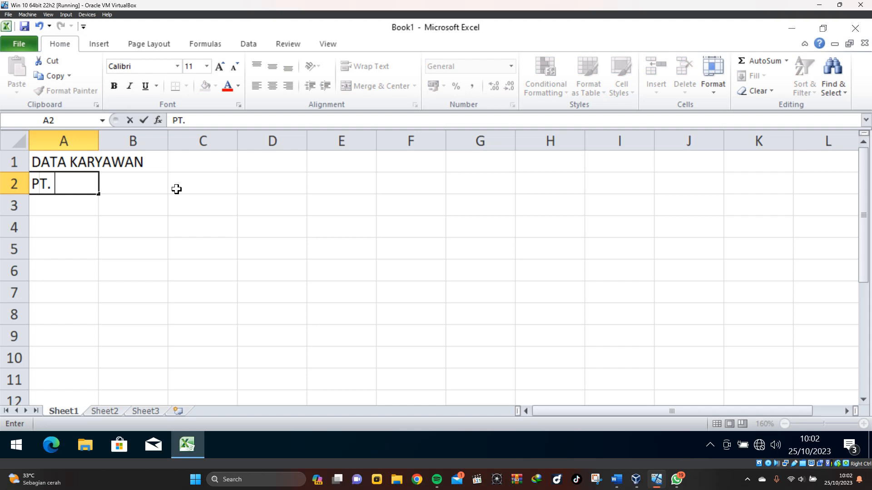
text(TUNAS TEK)
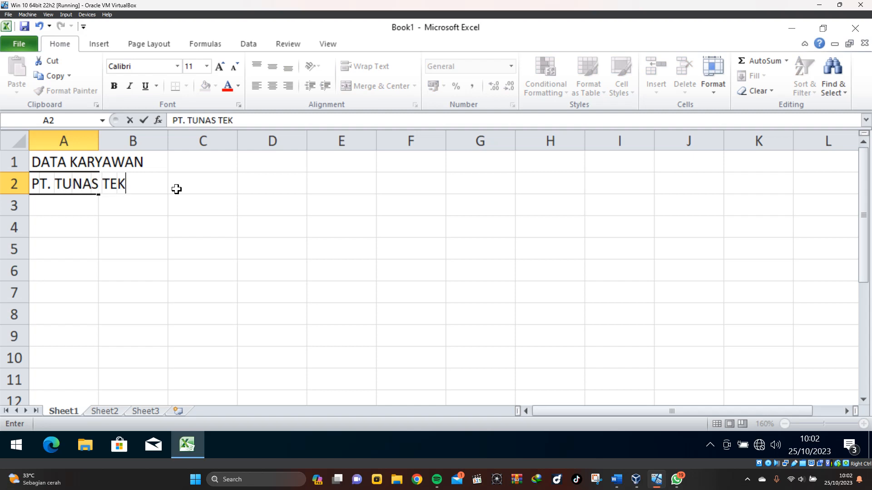
text(NOLO)
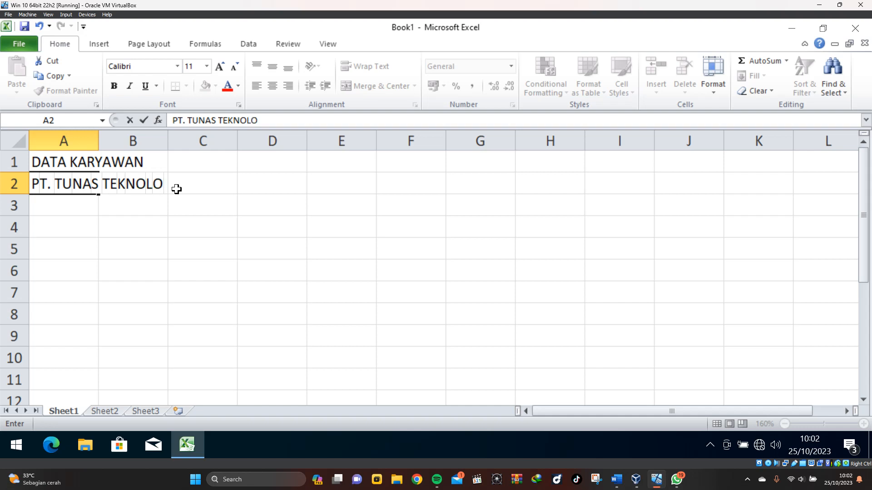
text(GI)
Replace the PT. prefix in A2 with SMK so the title reads SMK TUNAS TEKNOLOGI
click(54, 184)
key(BackSpace)
key(BackSpace)
key(BackSpace)
key(BackSpace)
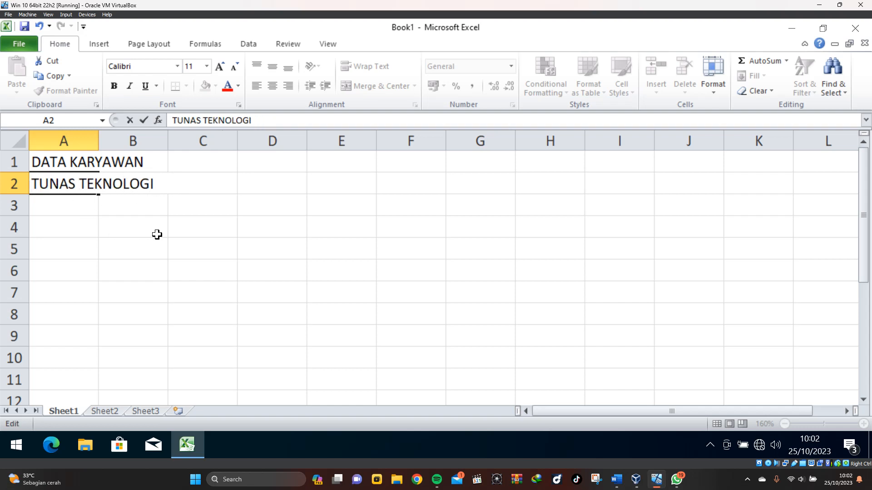
text(SMK)
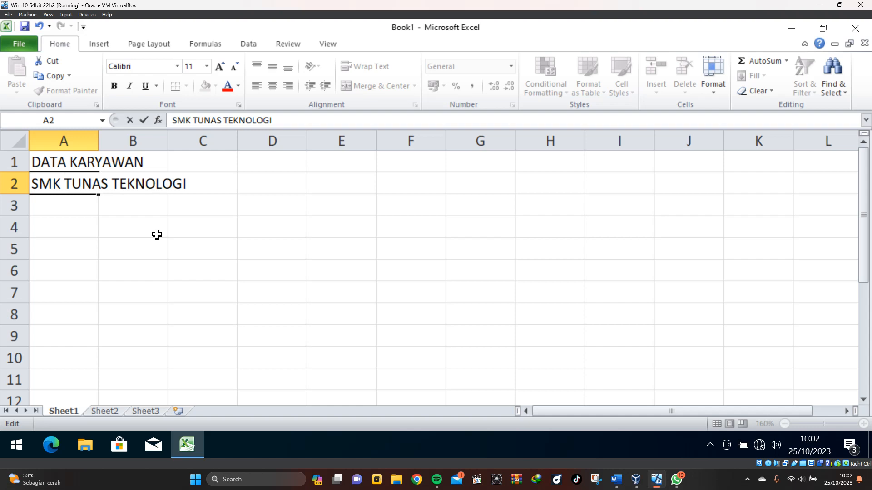
key(Return)
key(Down)
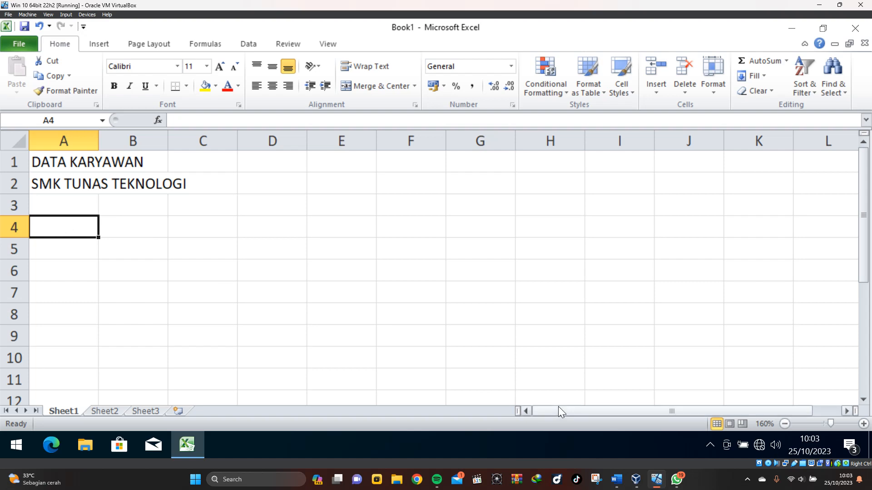
Enter the column headers NO, NIK, NAMA and JENIS KELAMIN in A4 to D4
click(676, 480)
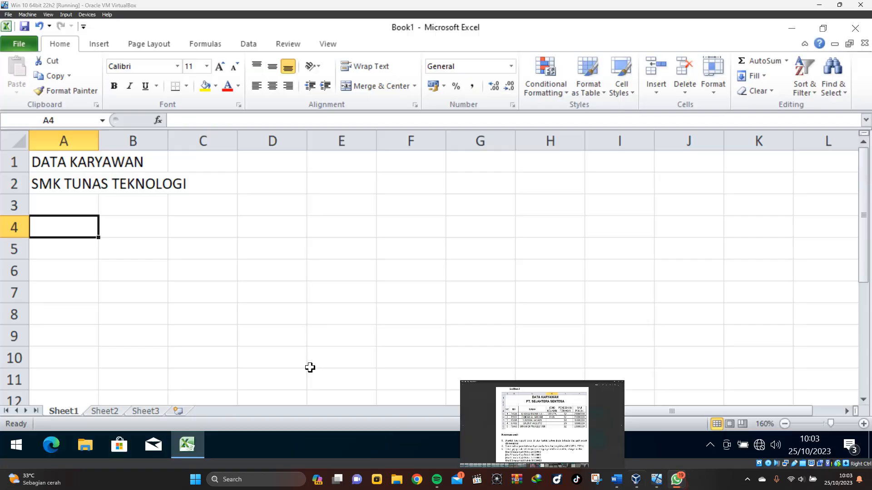
click(676, 479)
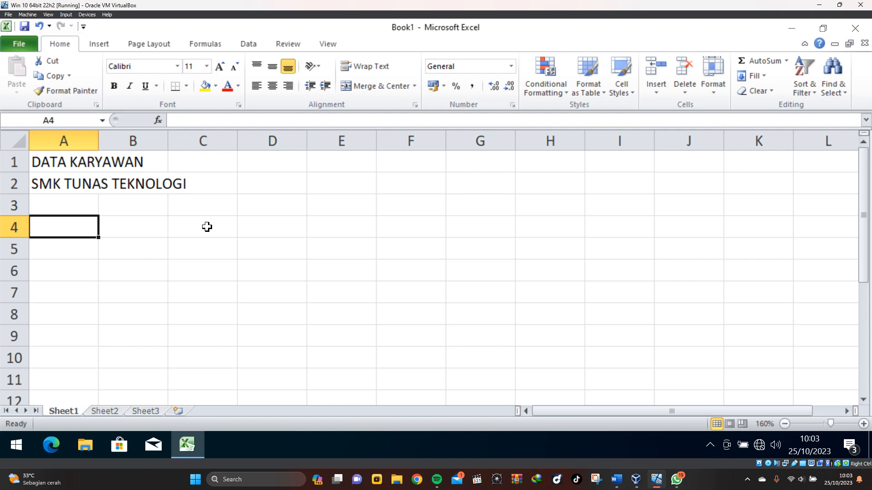
text(NO)
key(Tab)
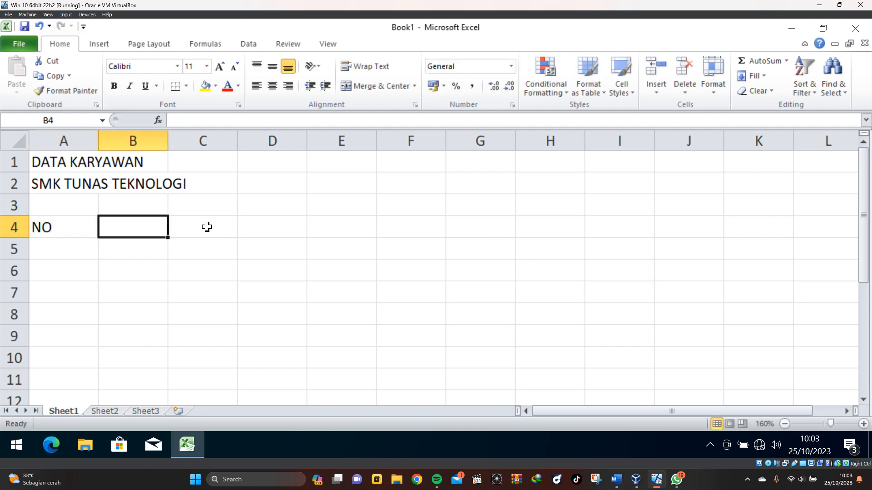
text(NIK)
key(Tab)
text(NAM)
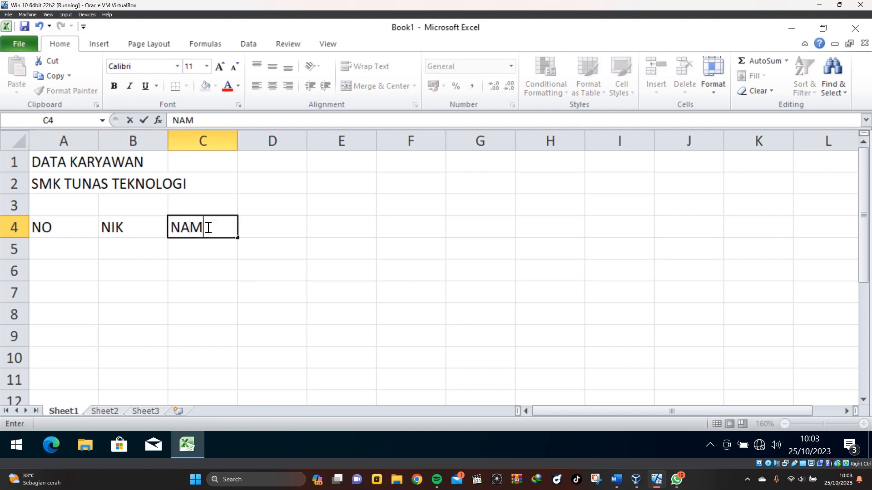
text(A)
key(Tab)
text(JEN)
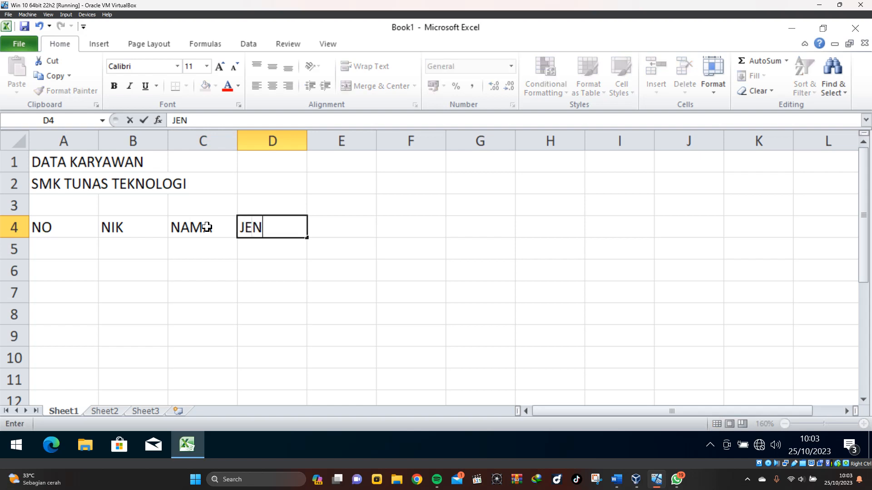
text(IS KELAMIN)
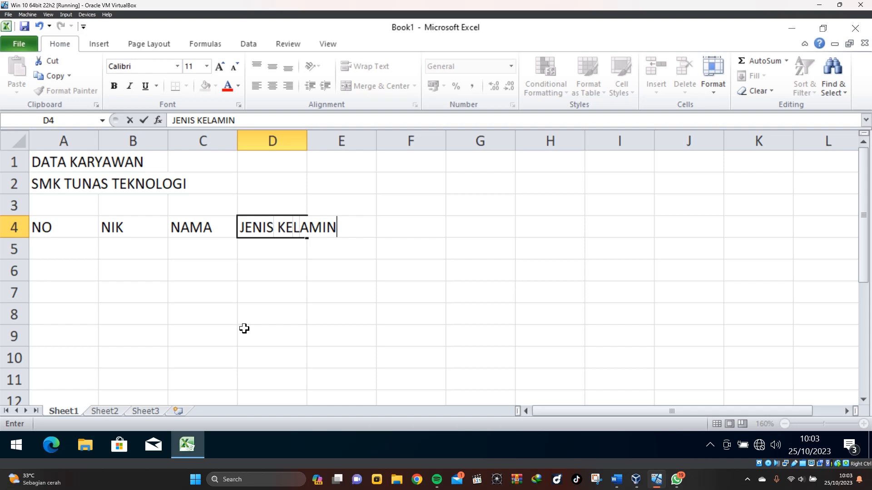
key(Tab)
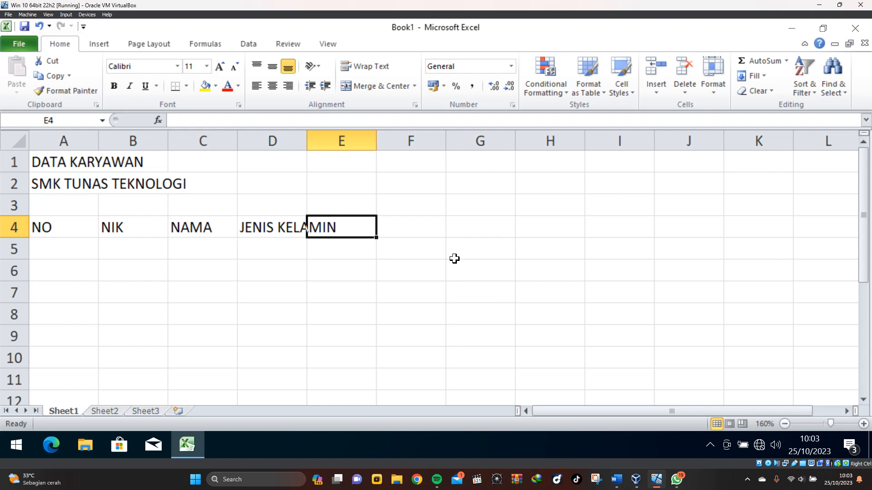
Add the column headers PENDIDIKAN TERAKHIR in E4 and GAJI POKOK in F4
text(PEN)
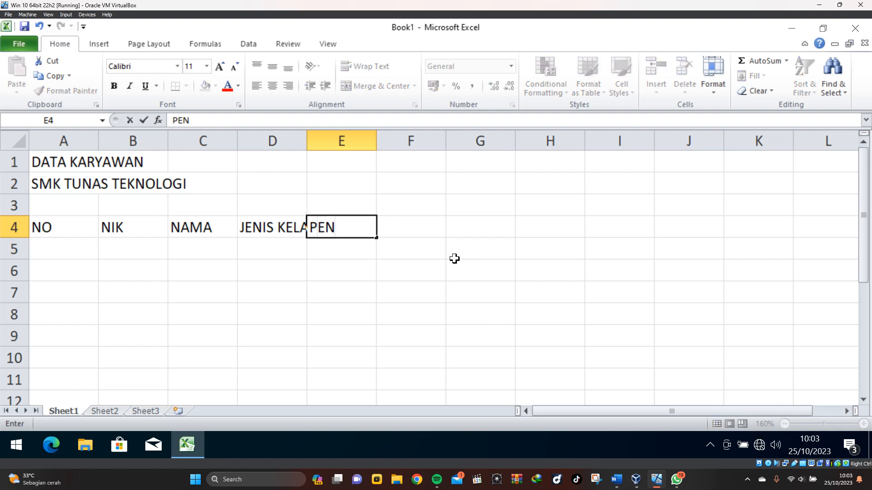
text(DIDIKAN TERA)
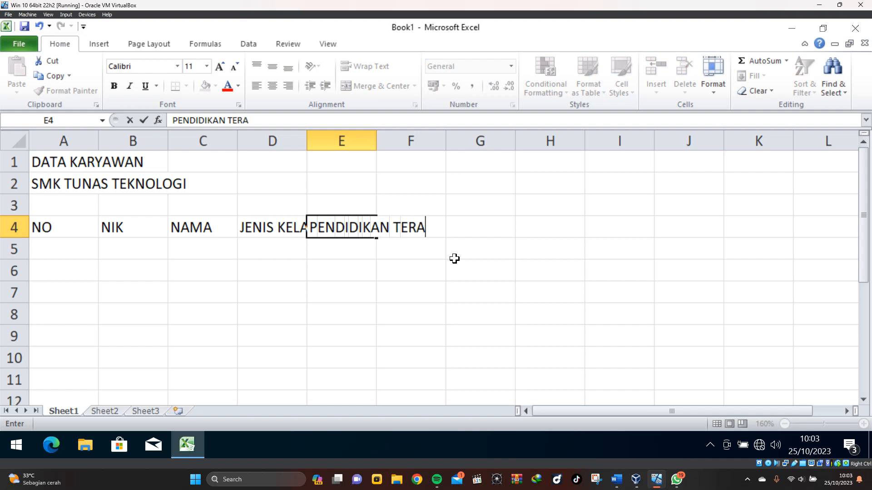
text(KHIR)
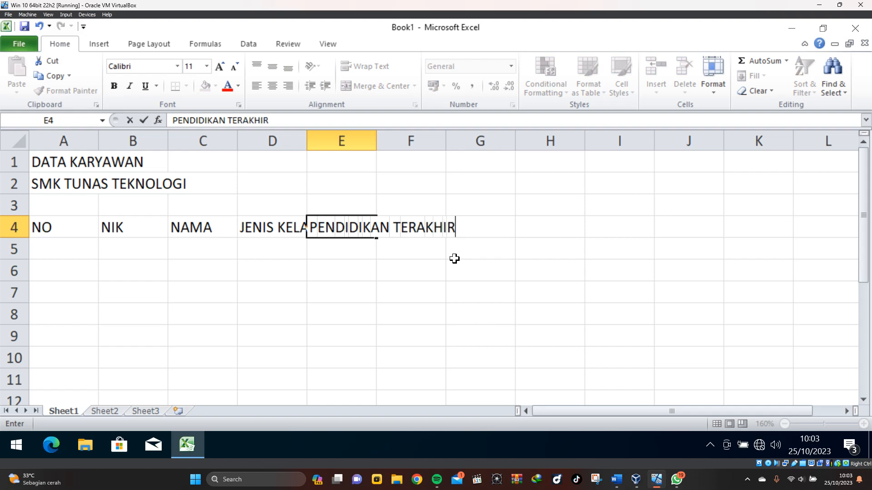
key(Tab)
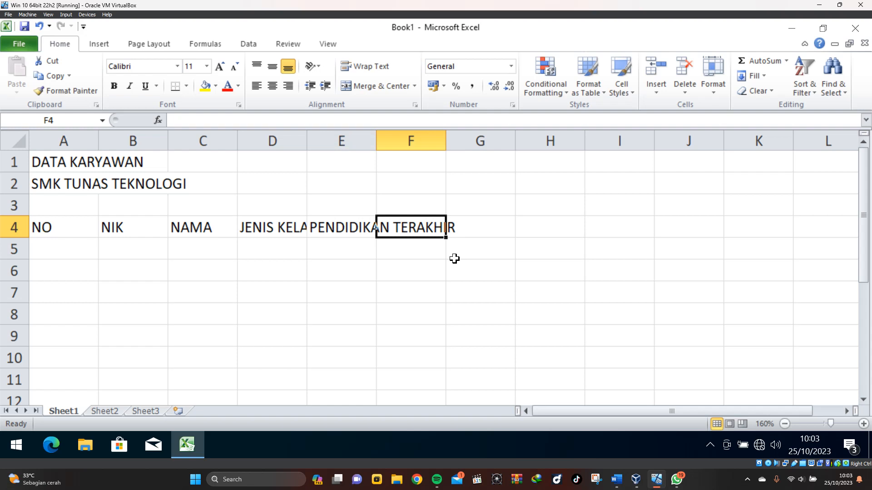
text(GAJI POKOK)
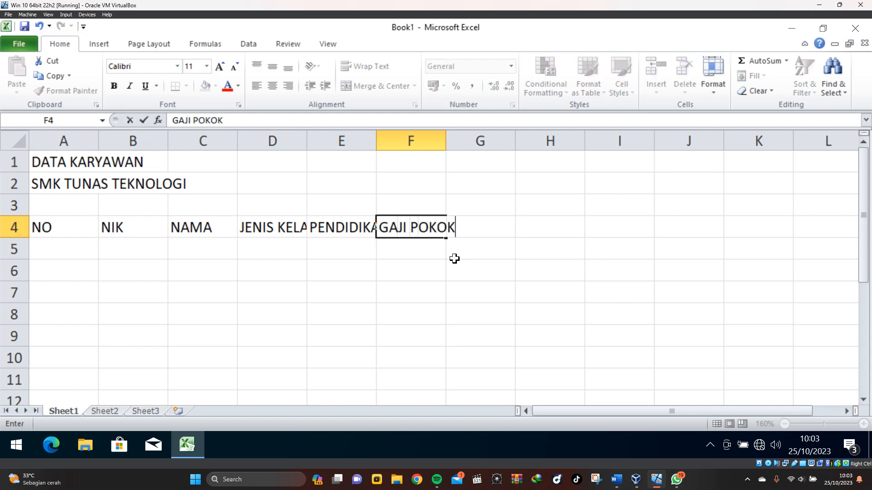
key(Return)
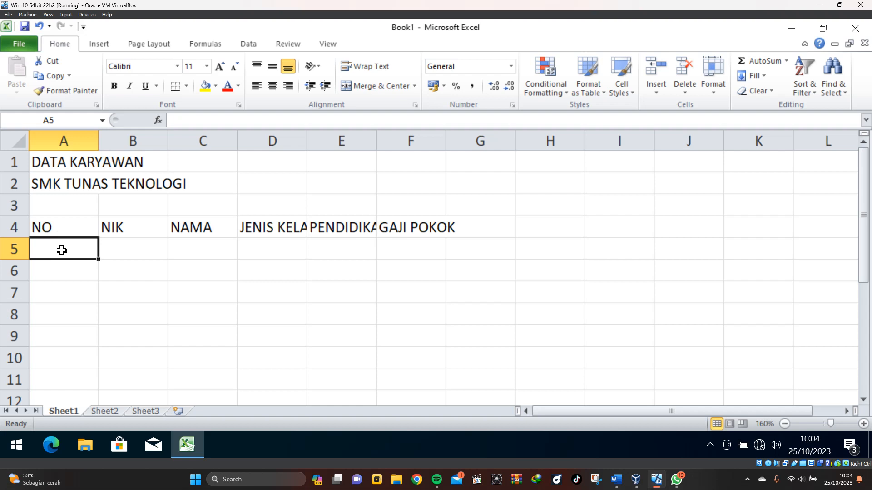
Fill the NO column with the numbers 1 to 5 in A5 to A9
text(1)
key(Return)
text(2)
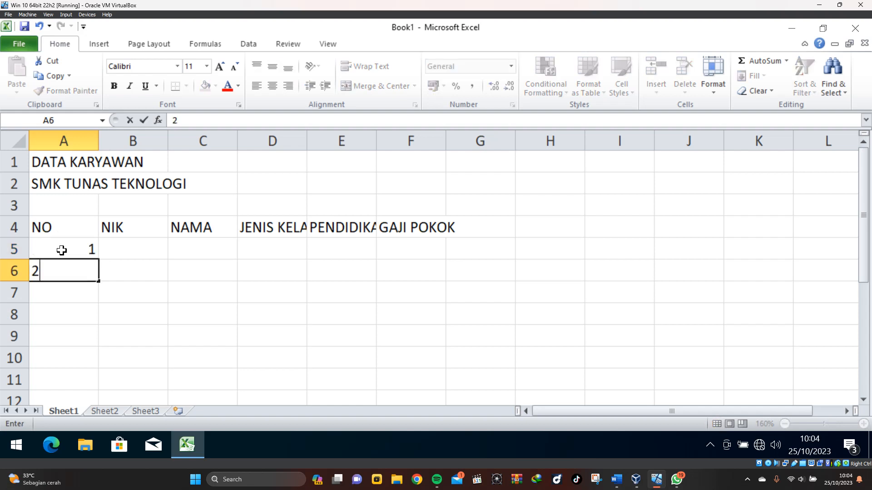
key(Return)
text(3)
key(Return)
text(4)
key(Return)
text(5)
key(Return)
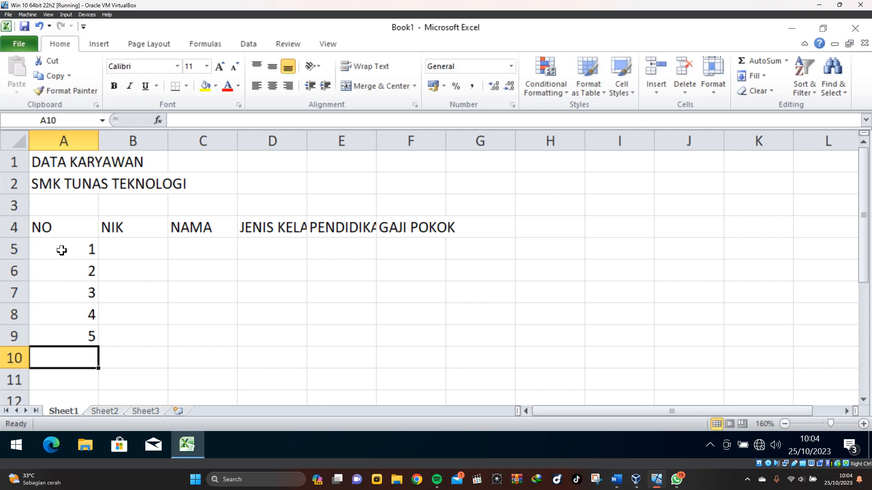
Enter five-digit employee ID numbers for the first three employees in the NIK column, B5 to B7
click(143, 251)
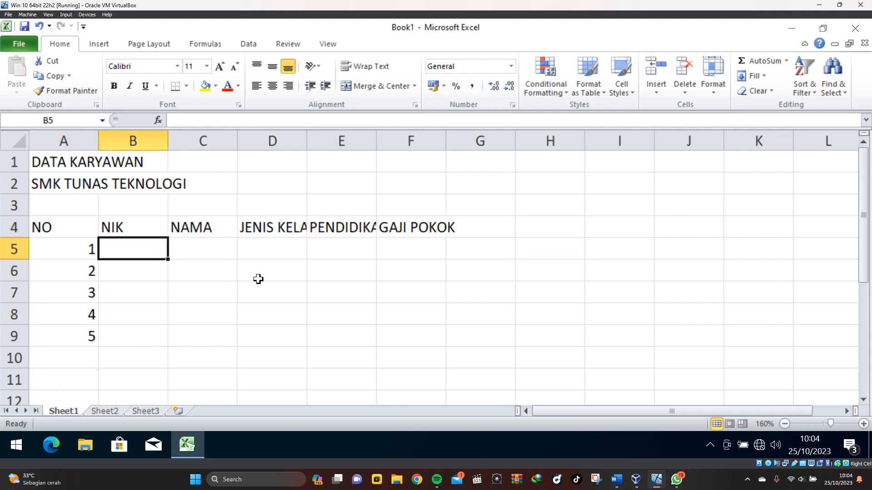
text(5325)
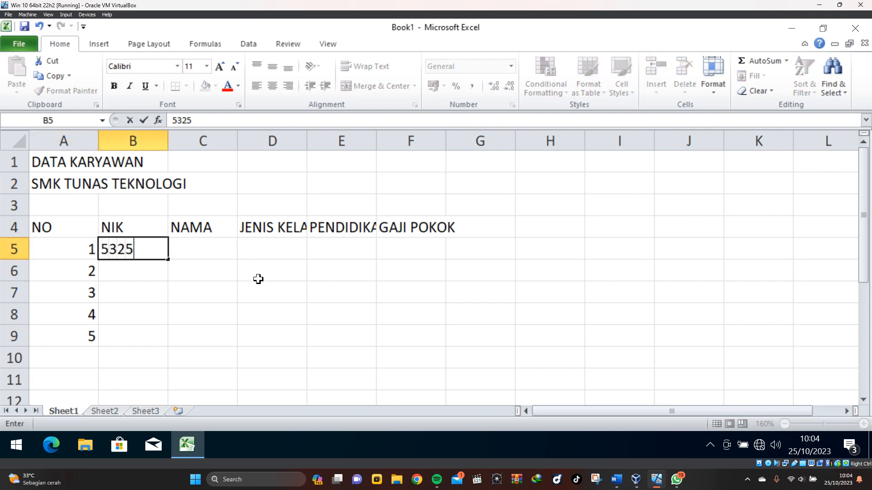
text(5)
key(Return)
text(43534)
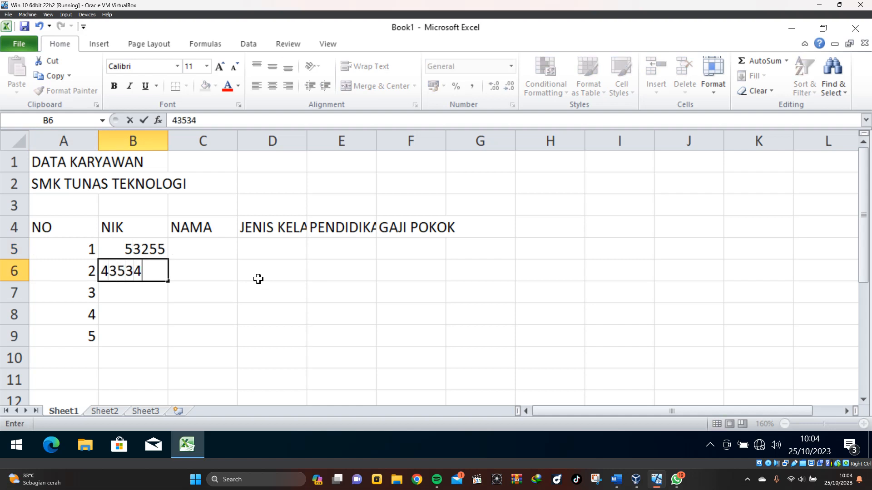
key(Return)
text(54645)
key(Return)
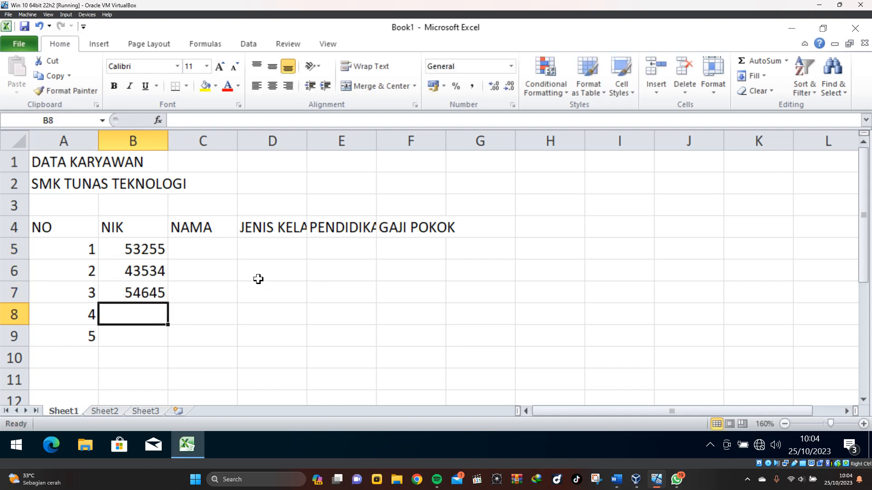
Complete the NIK column with five-digit employee ID numbers for the last two employees in B8 and B9
text(32535)
key(BackSpace)
key(Return)
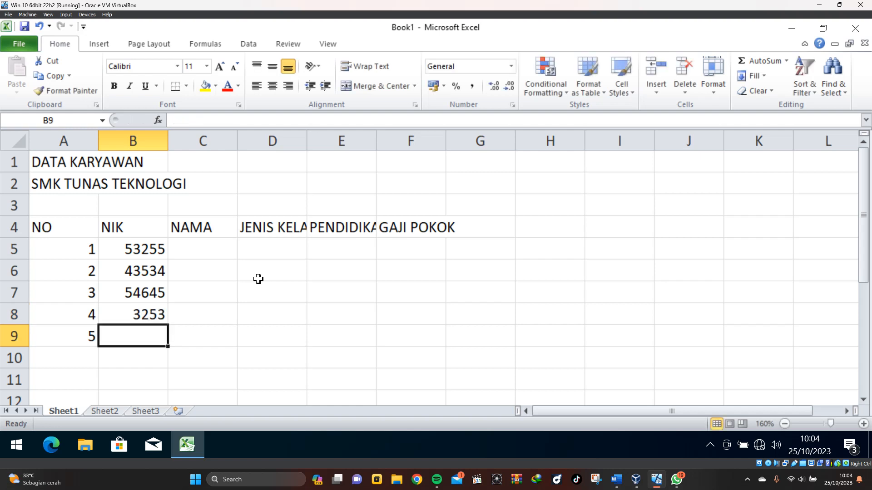
key(Up)
text(46344)
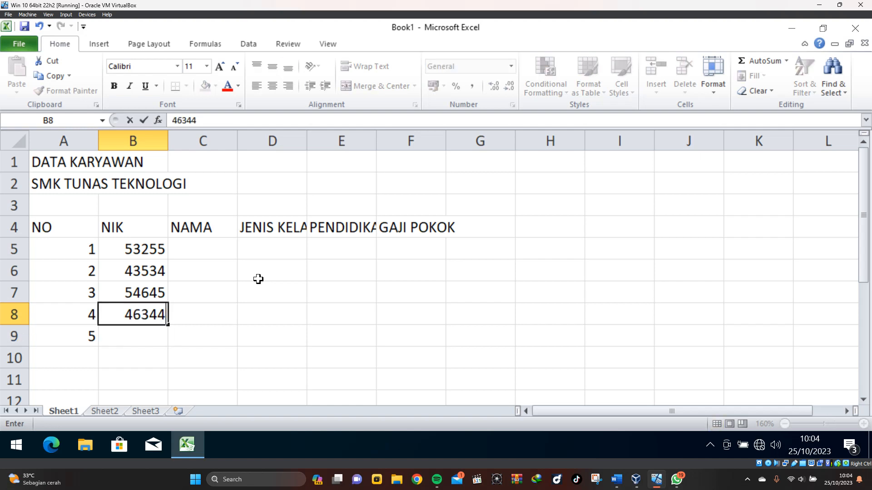
key(Return)
text(65654)
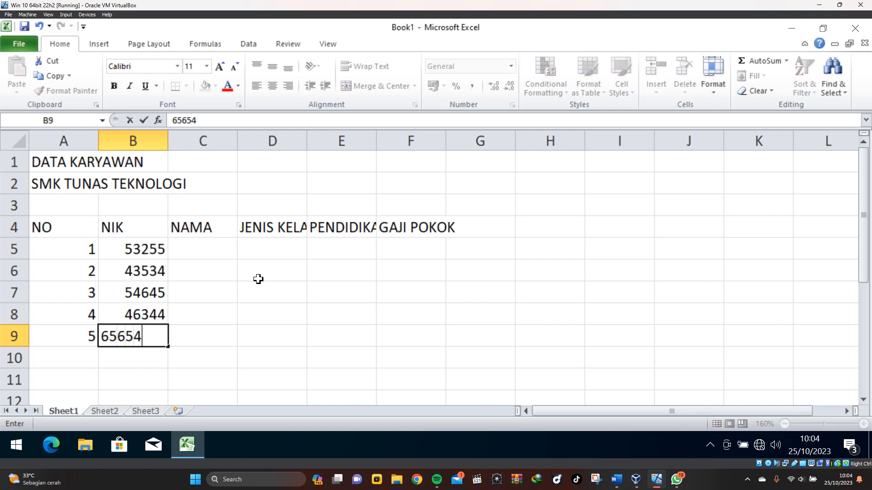
key(Return)
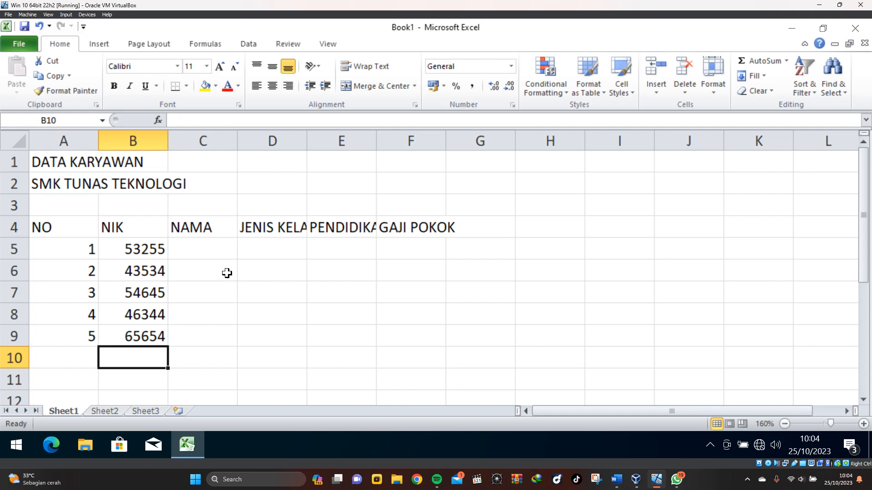
Fill the NAMA column with a short four-letter employee name in each cell from C5 to C9
click(218, 251)
text(NANA)
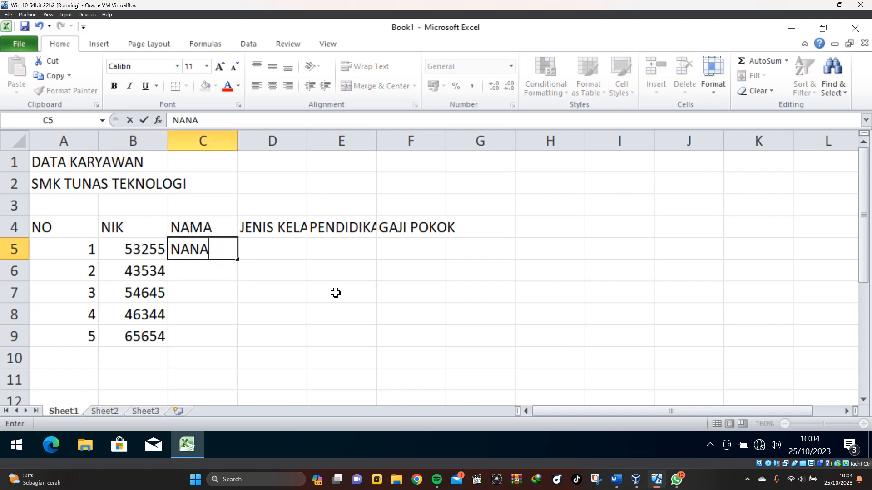
key(Return)
text(NINI)
key(Return)
text(NENE)
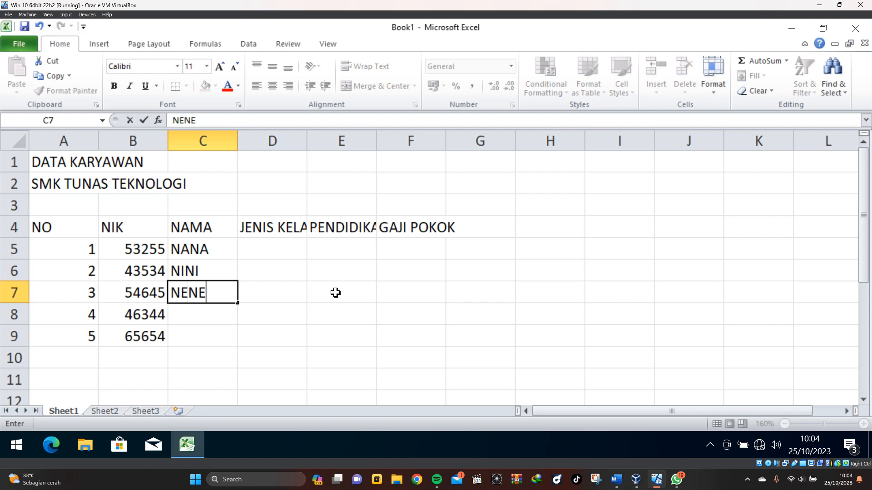
key(Return)
text(NUNU)
key(Return)
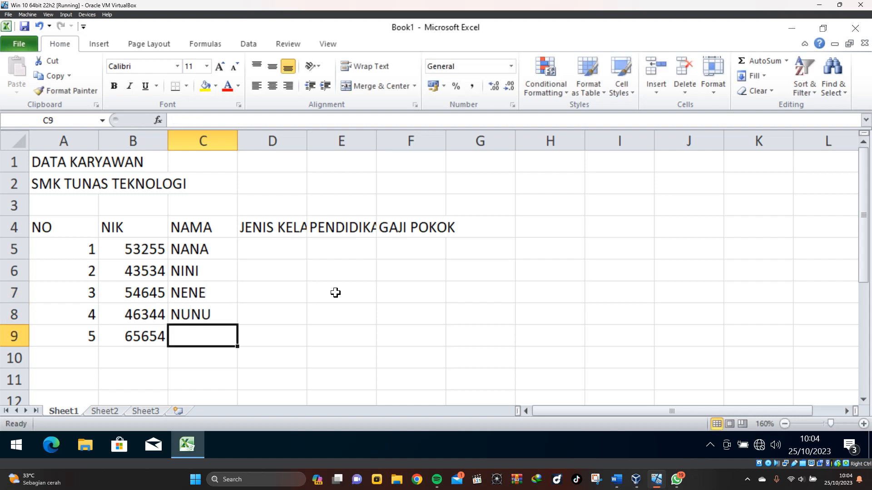
text(NONO)
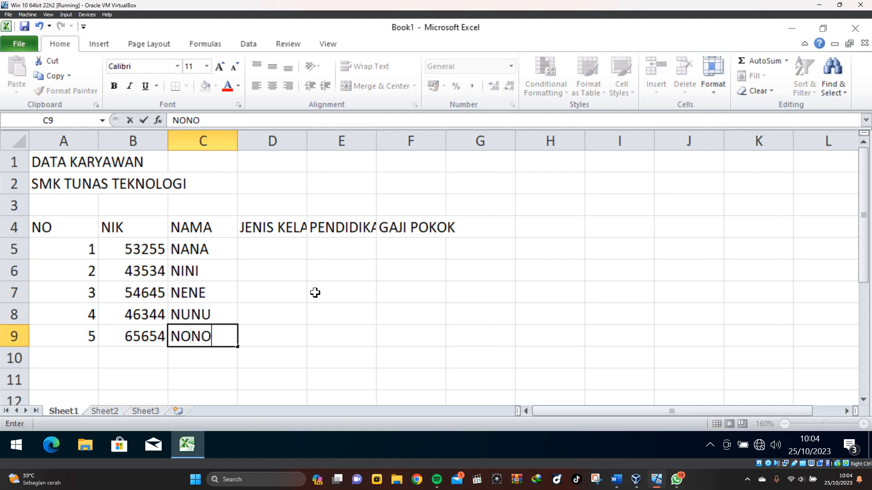
click(267, 254)
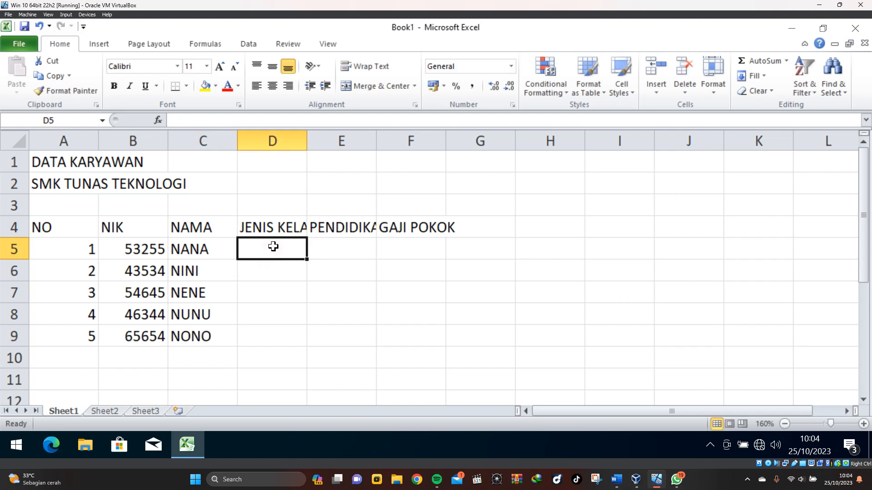
Following the exercise image, fill the PENDIDIKAN TERAKHIR column with S2, S3, S1, D3 and S2 in E5 to E9
click(342, 254)
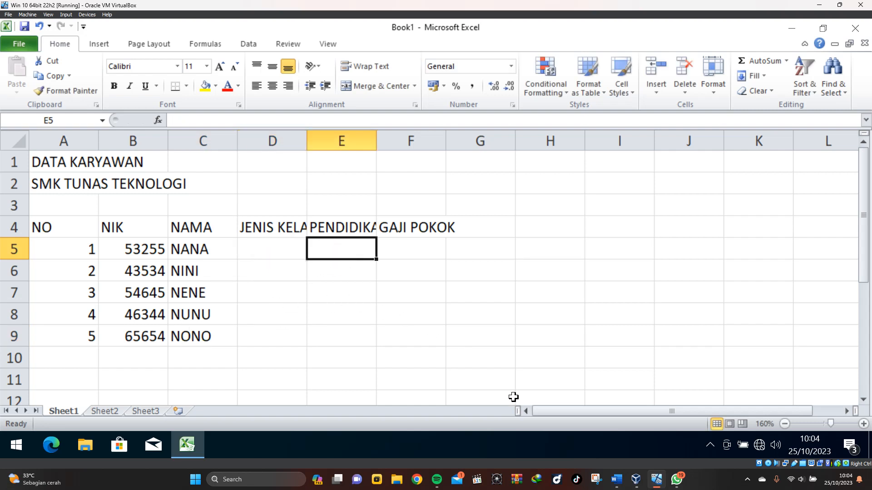
mouse_move(679, 486)
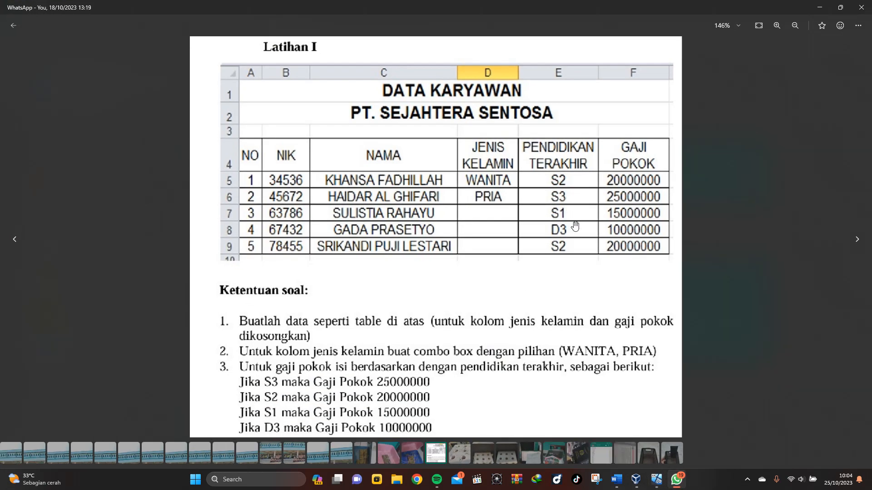
click(681, 485)
text(S2)
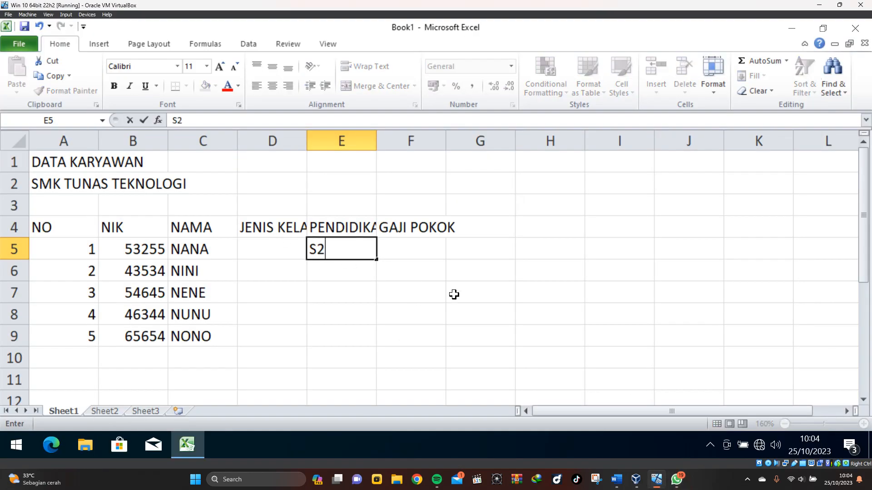
key(Return)
text(S)
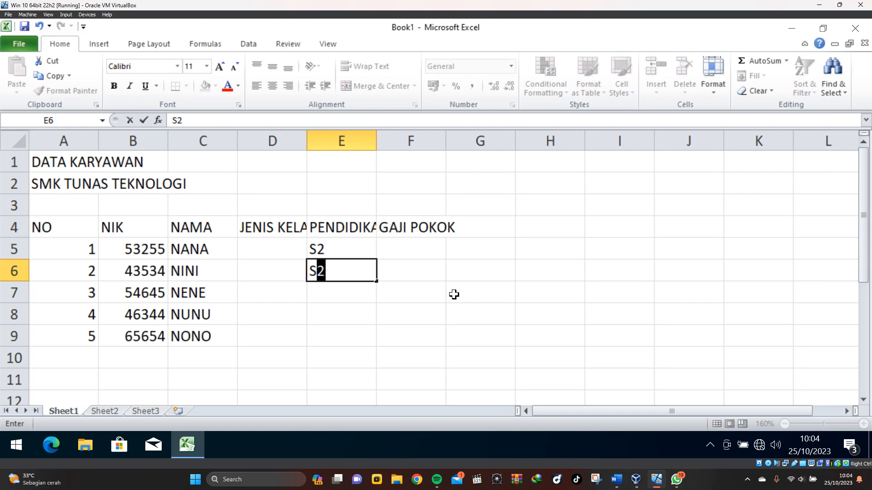
text(3)
key(Return)
text(S1)
key(Return)
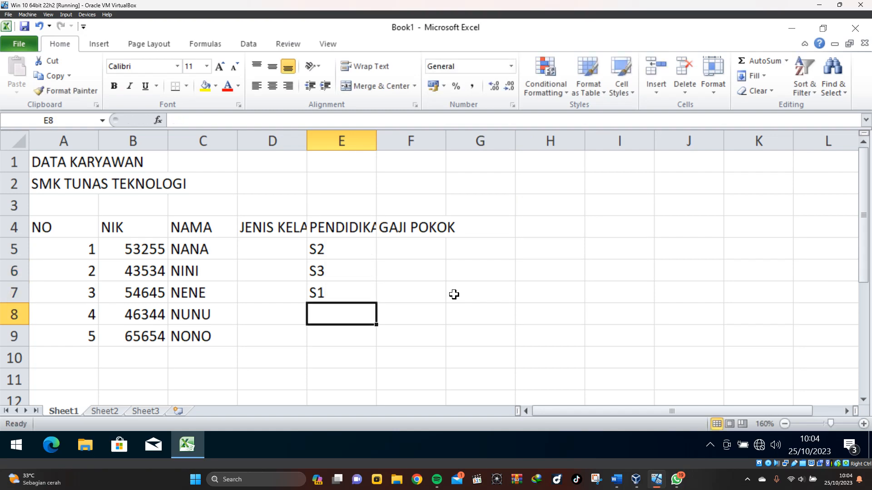
text(D3)
key(Return)
text(S2)
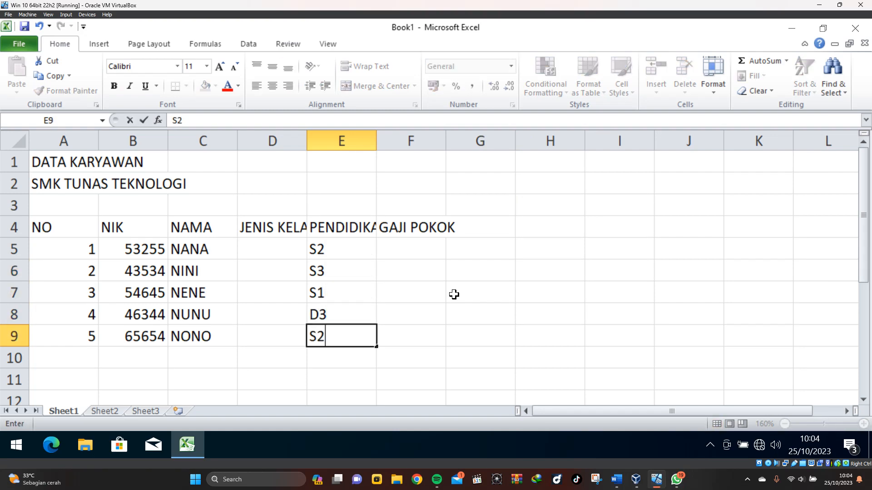
key(Return)
Compare the sheet with the Latihan I exercise image and select F5, the first cell under GAJI POKOK
click(677, 481)
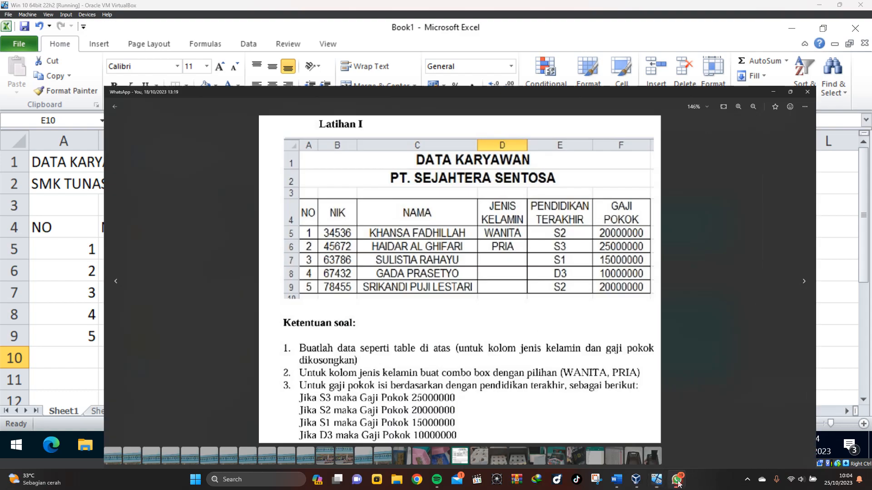
click(677, 481)
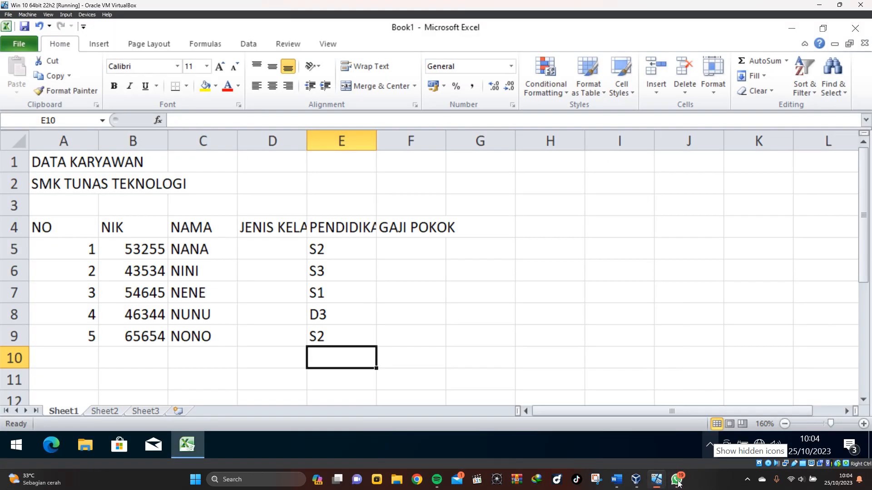
click(677, 480)
click(677, 480)
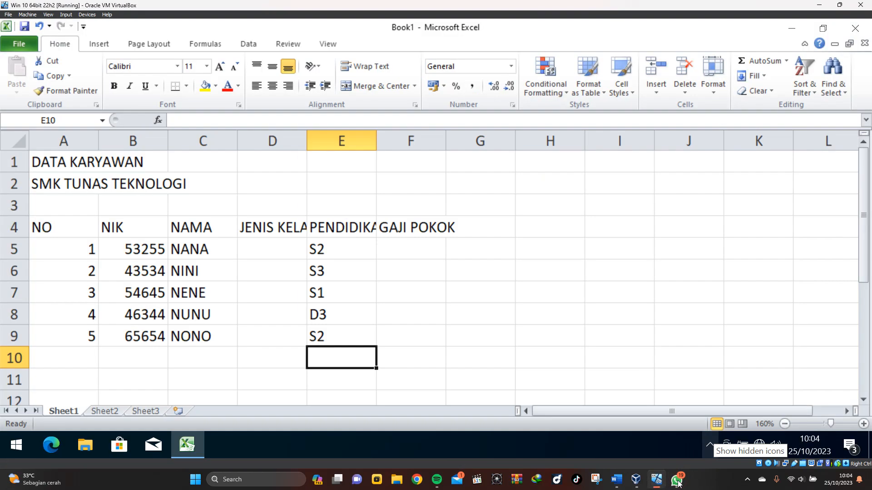
click(407, 253)
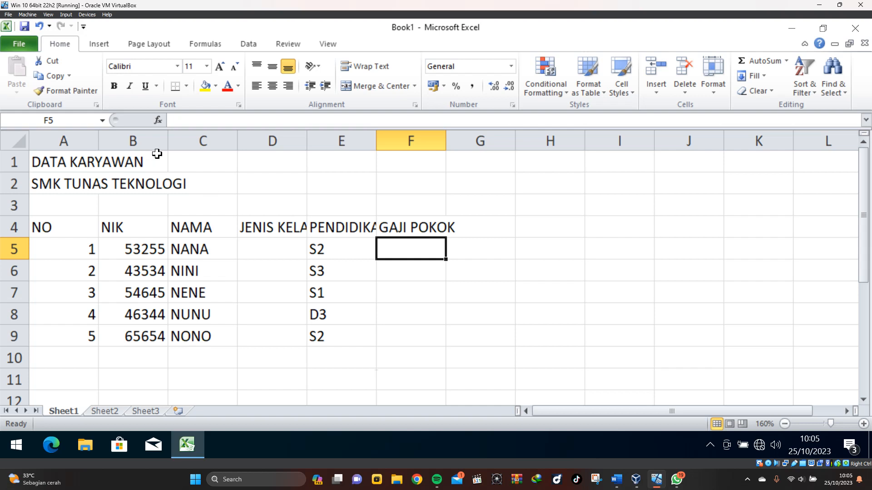
Save the workbook in the Documents folder as an Excel Workbook, named with the student's first name followed by TKJ1 LATIHAN1
click(23, 27)
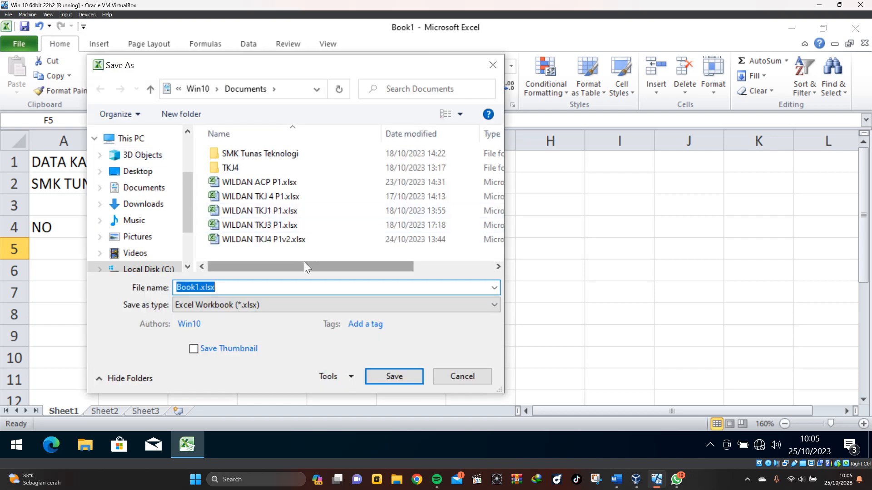
drag(198, 68, 297, 65)
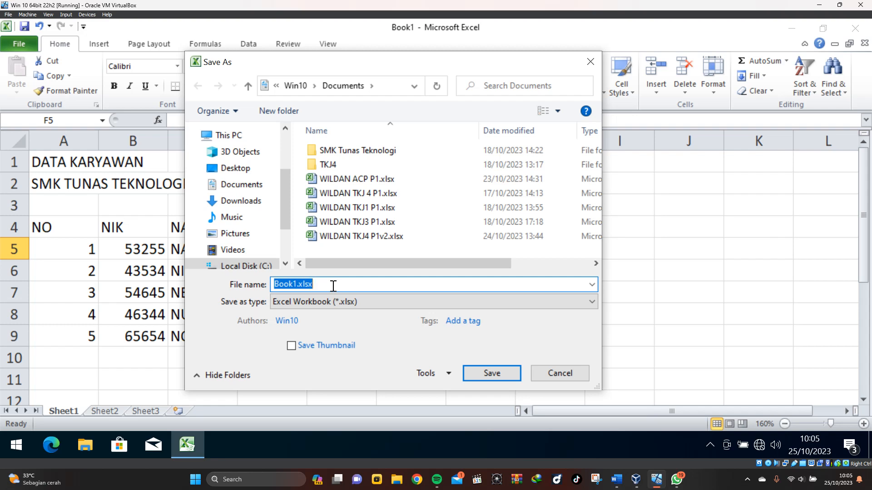
text(WILDAN)
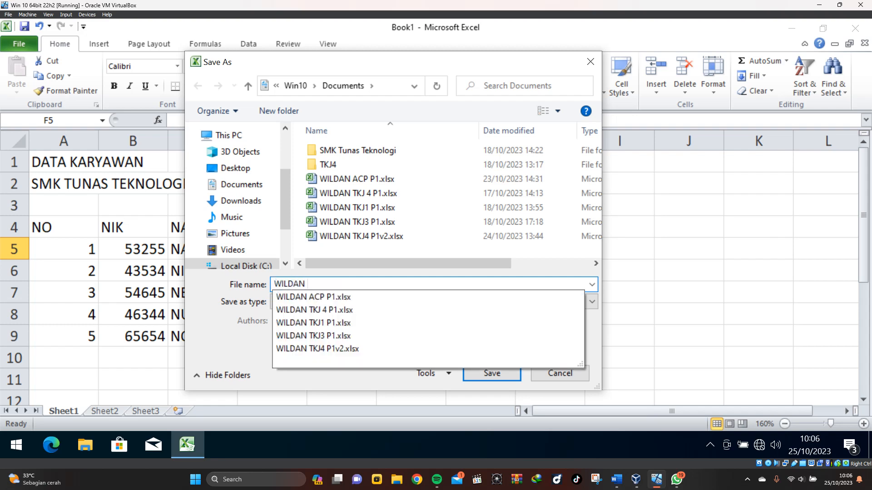
text( TKJ1)
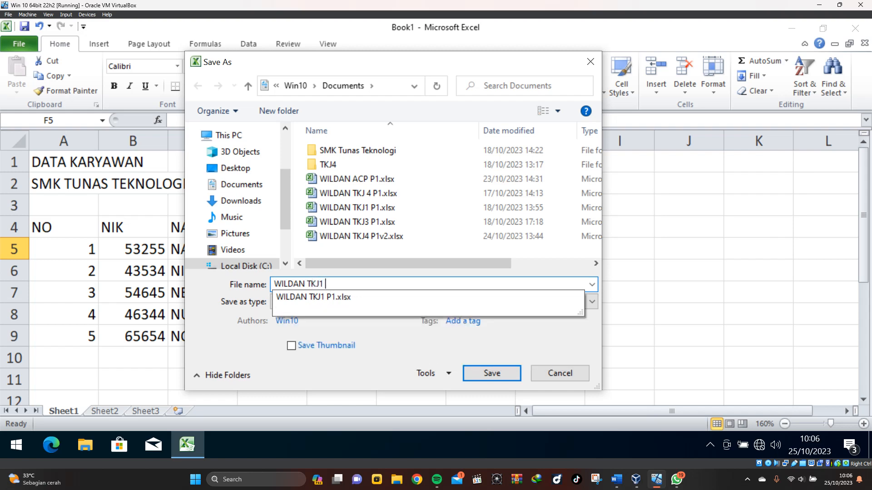
text( LATIHAN1)
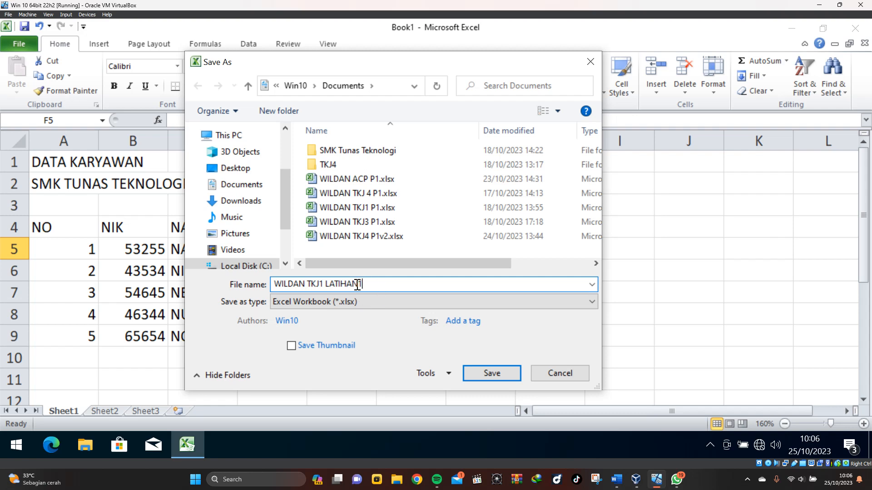
click(245, 185)
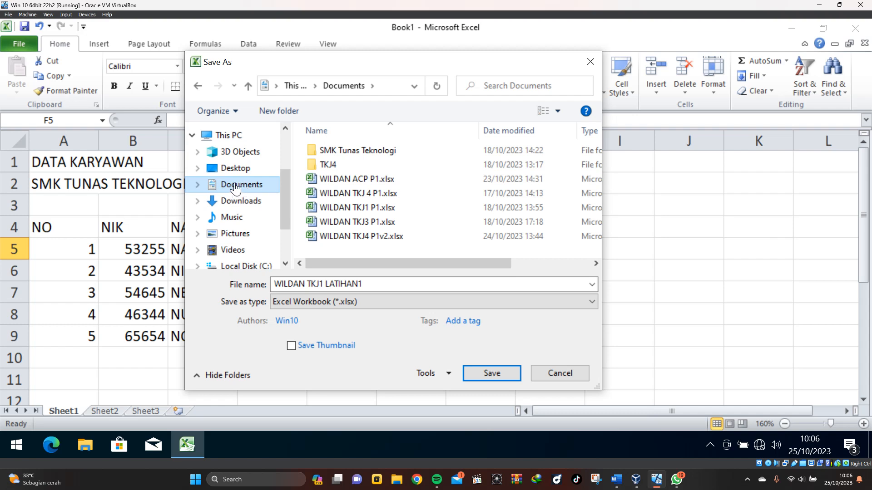
scroll(282, 188, up, 1)
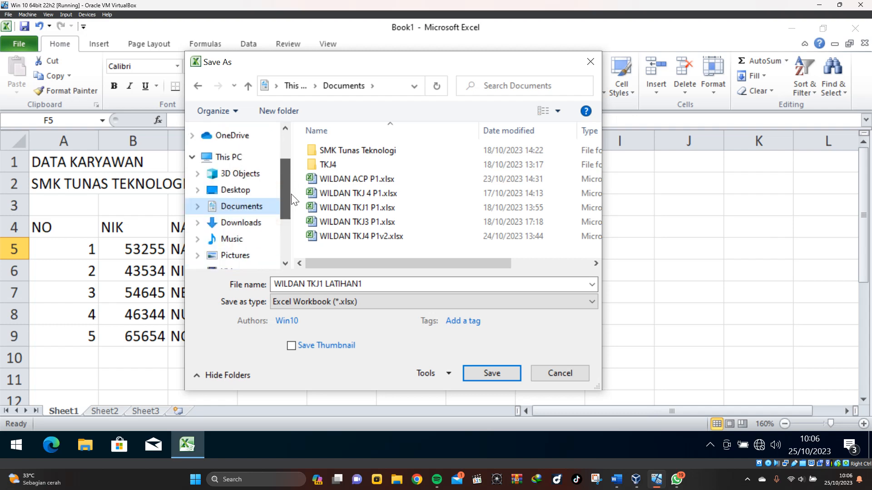
scroll(291, 191, down, 1)
click(240, 183)
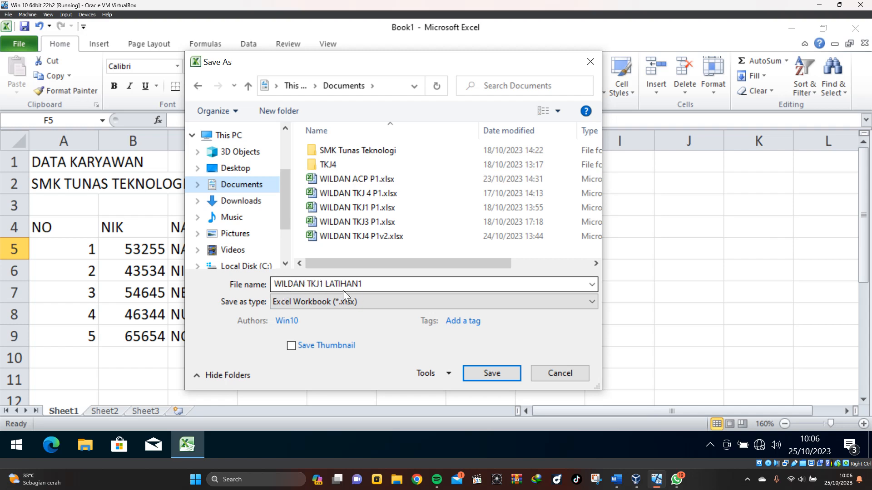
click(498, 376)
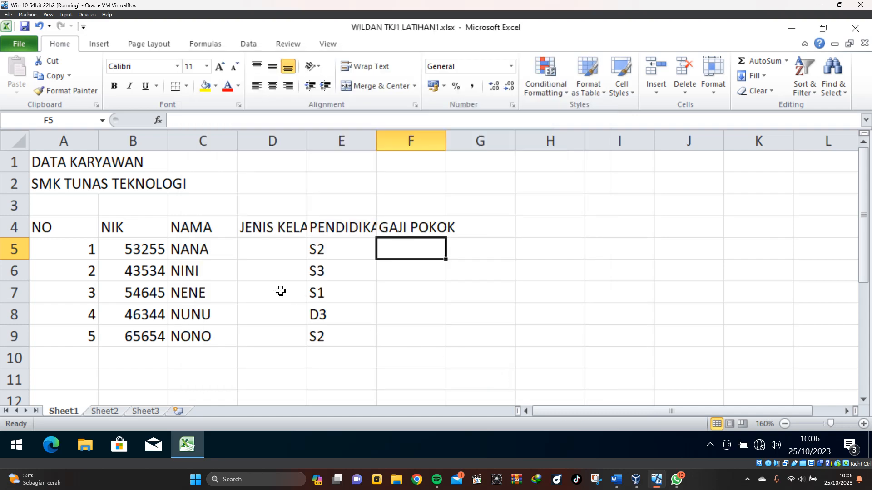
Review the Latihan I exercise image in WhatsApp for the table layout and the requirements for JENIS KELAMIN and GAJI POKOK
click(675, 481)
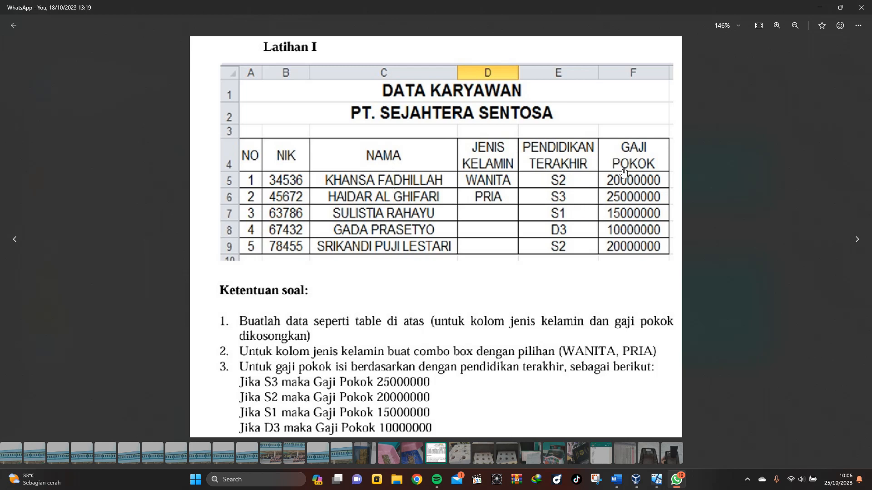
click(817, 8)
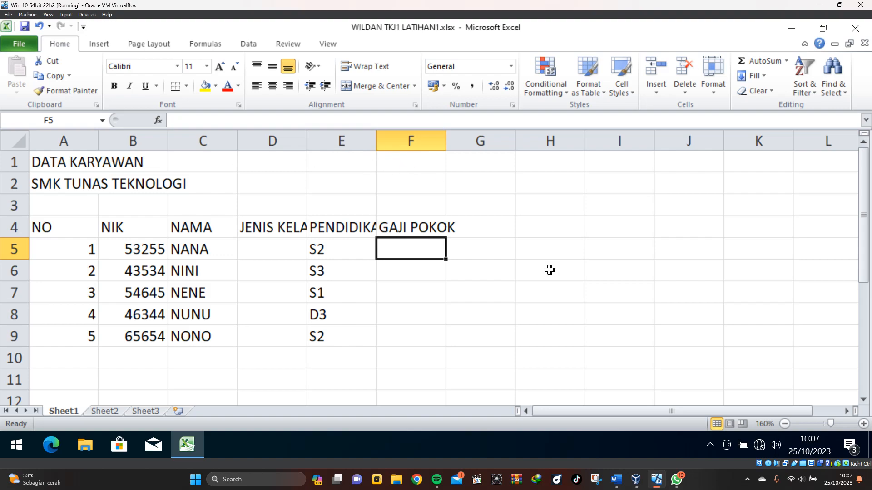
click(656, 480)
click(657, 481)
click(677, 480)
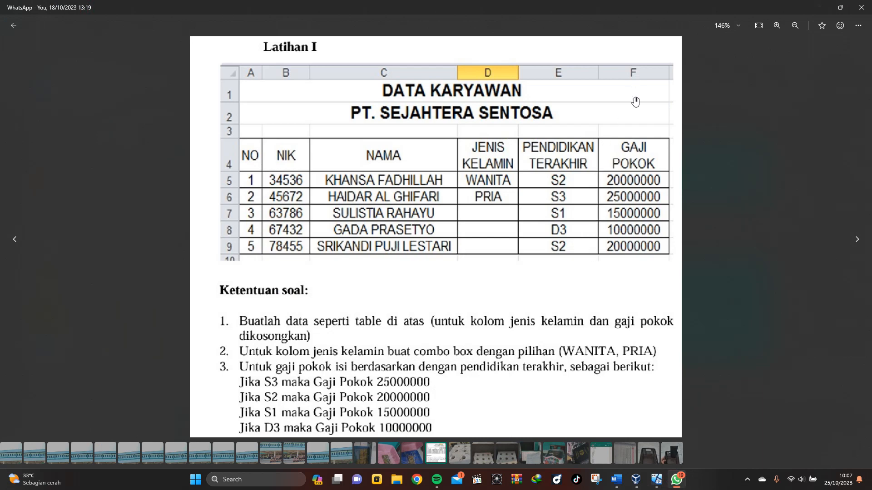
Return to the workbook in Excel and check which cell holds the DATA KARYAWAN title
click(828, 4)
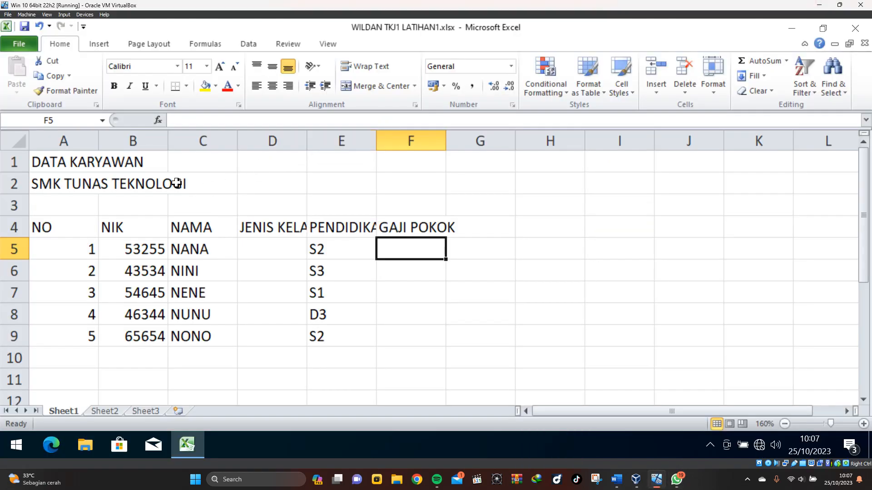
click(62, 164)
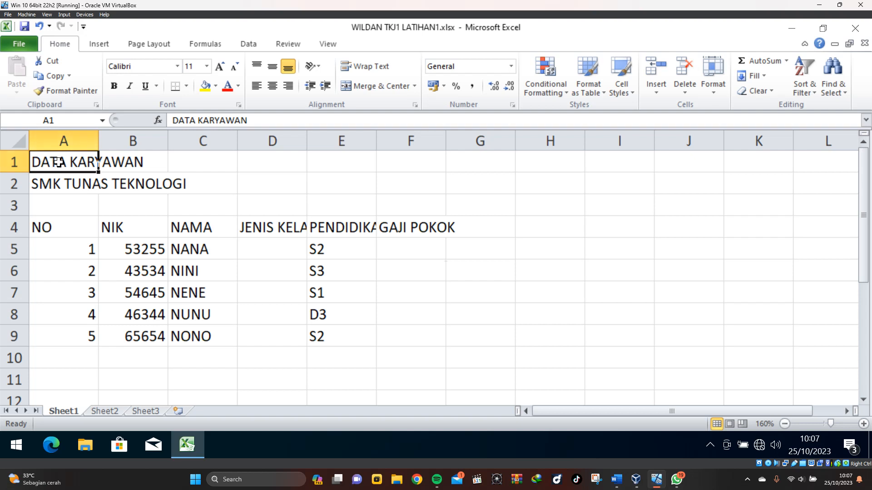
click(269, 168)
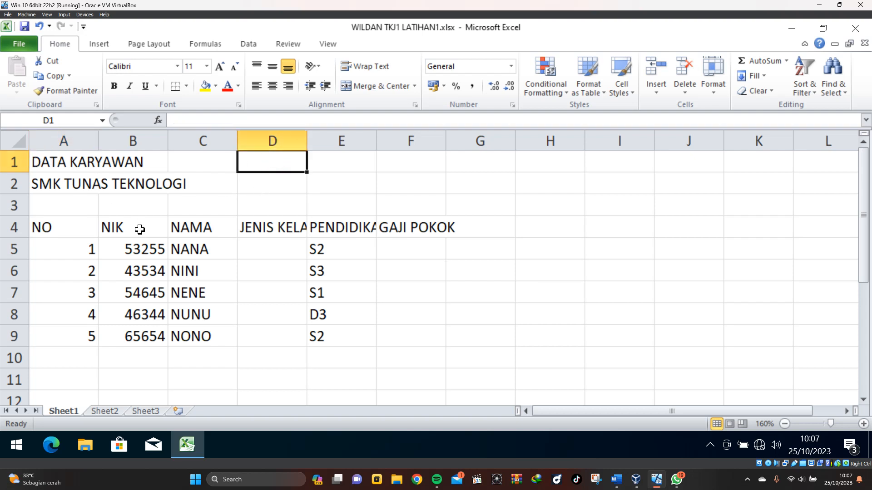
click(119, 207)
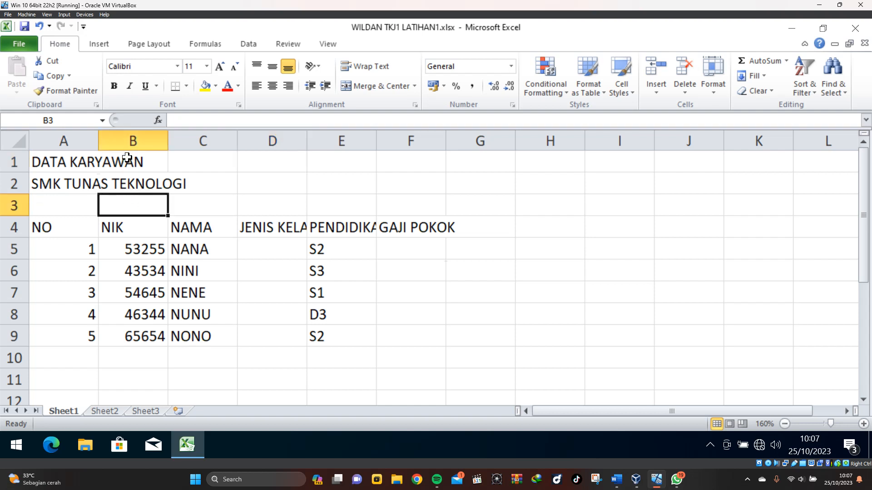
click(64, 168)
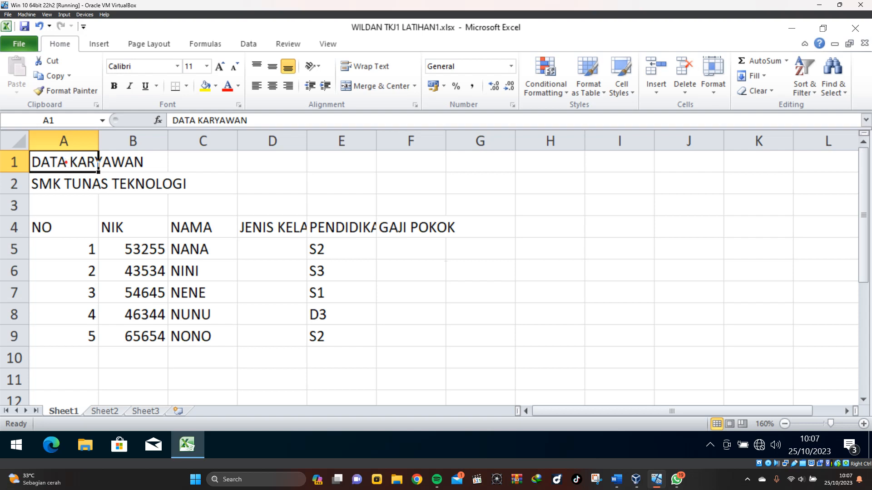
double_click(66, 162)
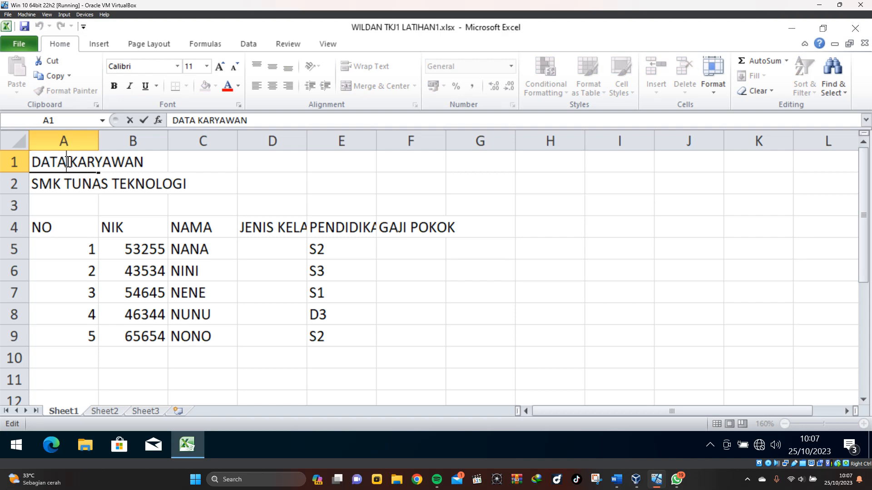
drag(67, 162, 189, 169)
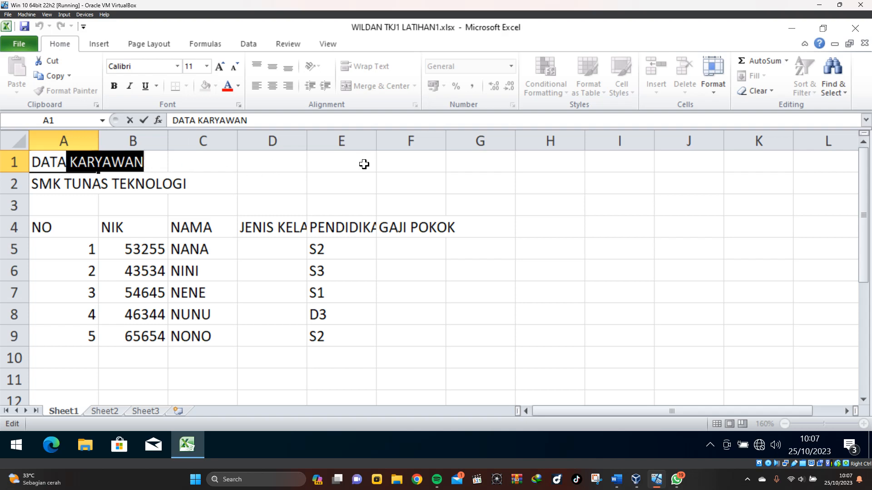
click(469, 296)
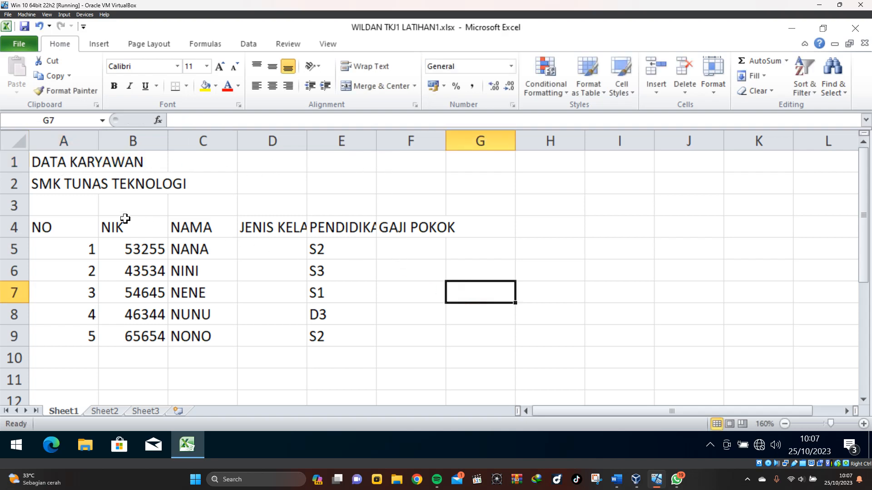
Merge and center the DATA KARYAWAN title across A1:F1
click(66, 162)
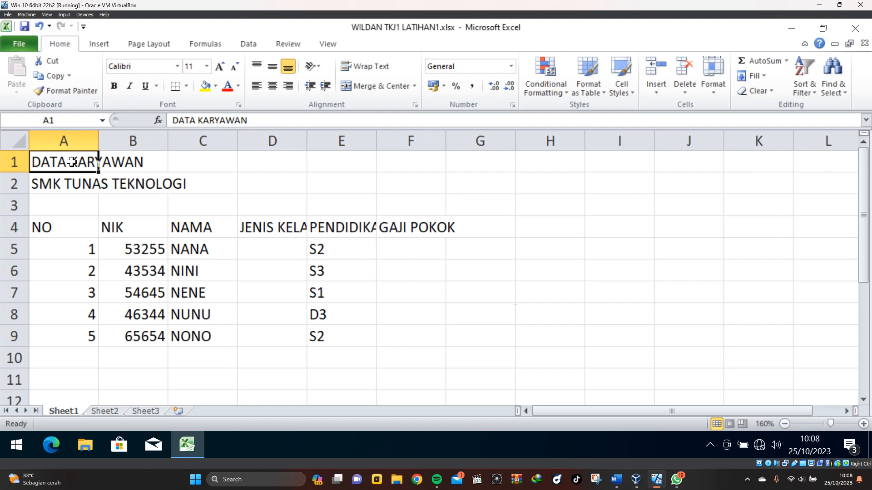
drag(71, 162, 402, 165)
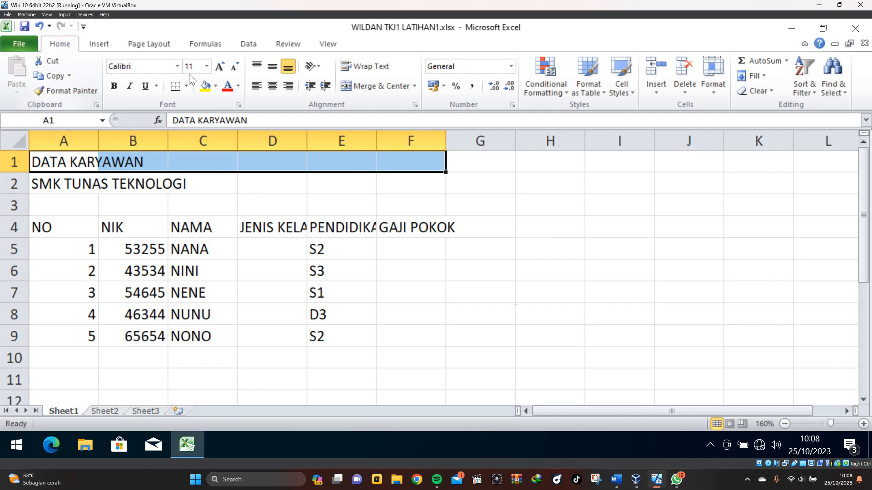
click(379, 88)
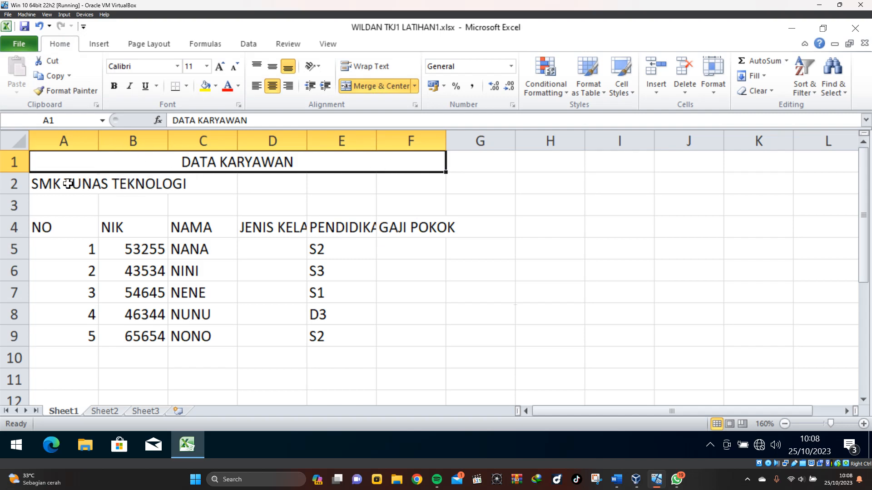
Try to merge and center both title rows together as the single range A1:F2, removing the merge in row 1 first
drag(54, 184, 91, 166)
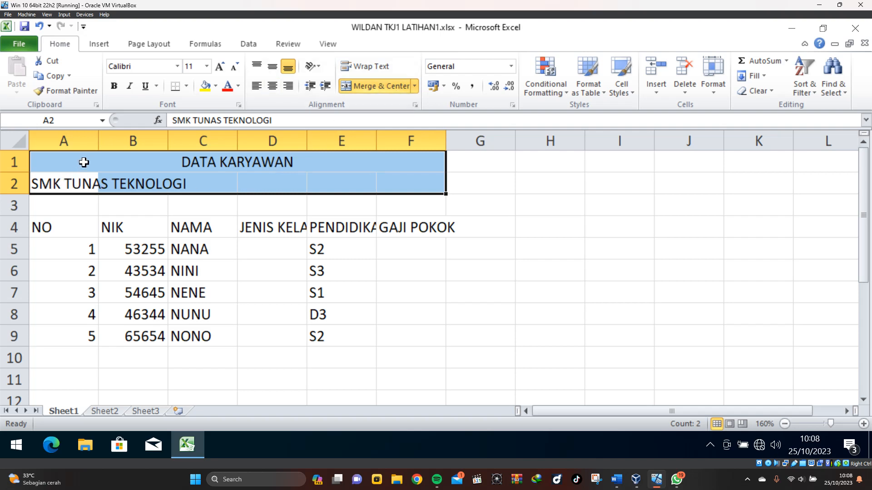
click(209, 161)
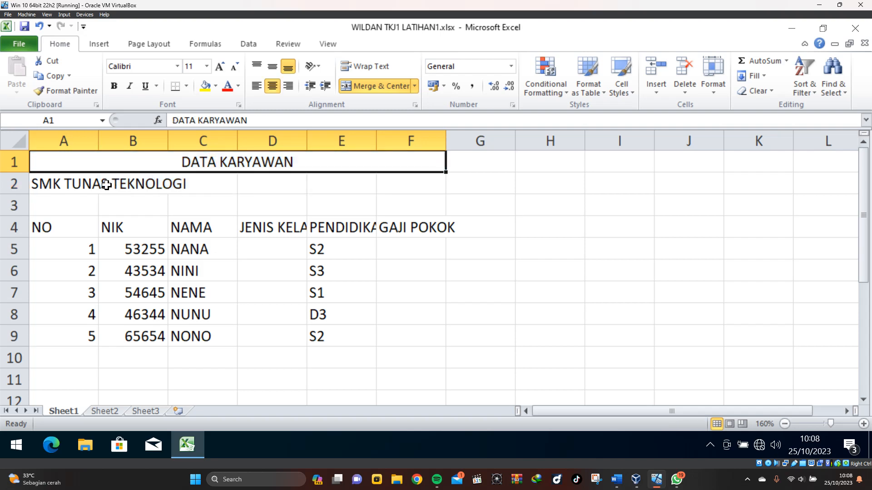
click(118, 183)
click(83, 177)
click(75, 165)
click(72, 185)
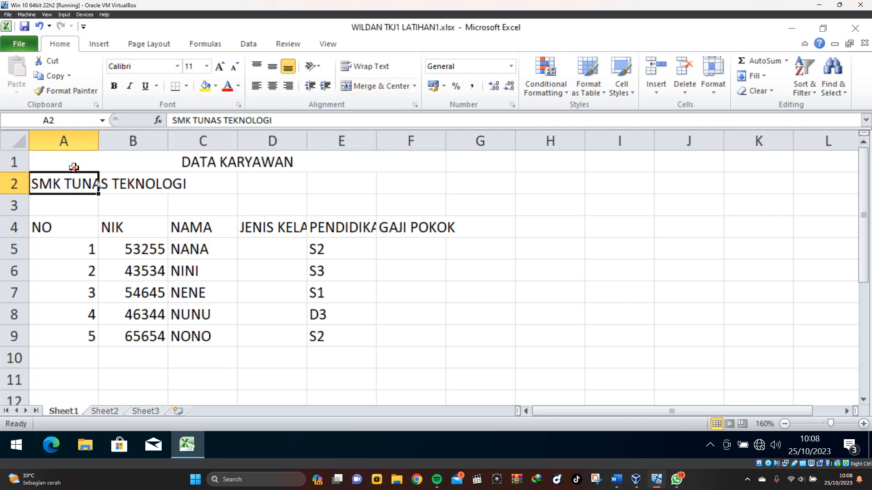
click(74, 166)
click(68, 180)
drag(76, 162, 74, 179)
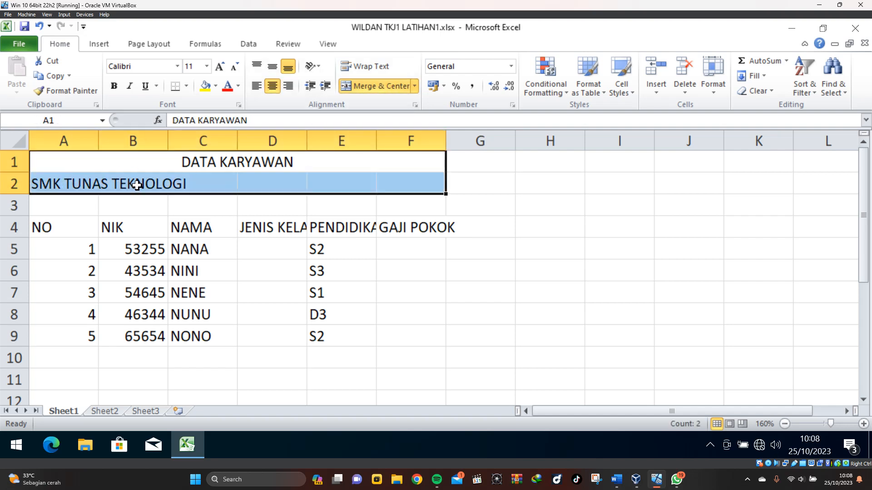
click(368, 86)
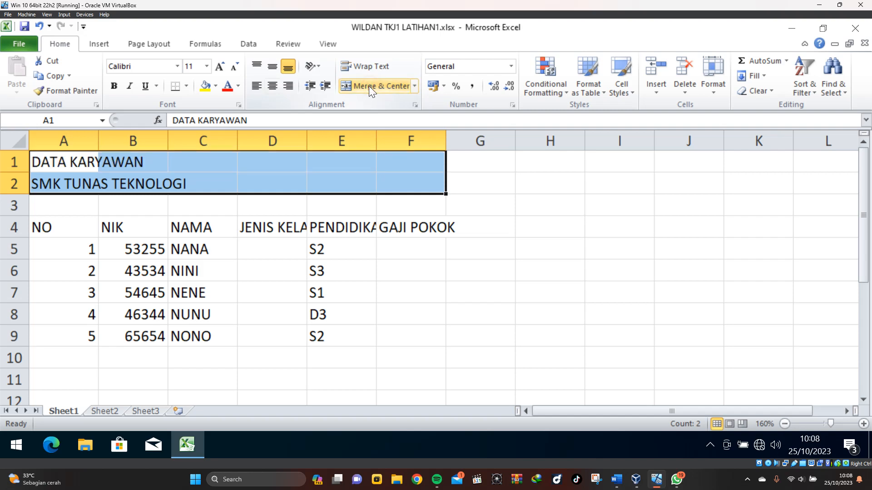
click(369, 85)
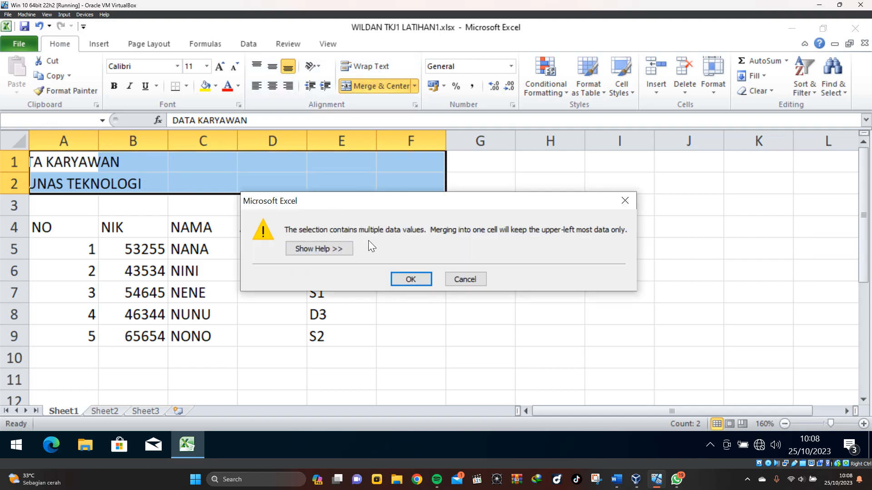
click(625, 202)
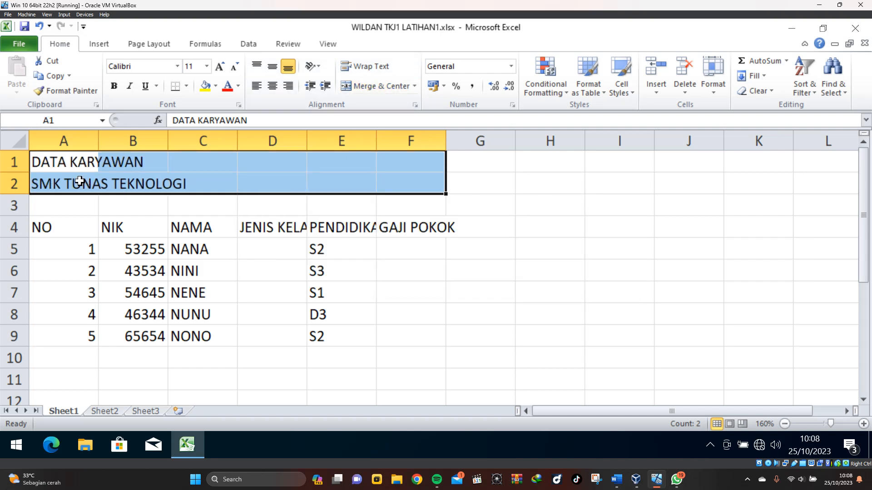
Merge and center each title row separately, DATA KARYAWAN across A1:F1 and SMK TUNAS TEKNOLOGI across A2:F2
drag(58, 164, 387, 167)
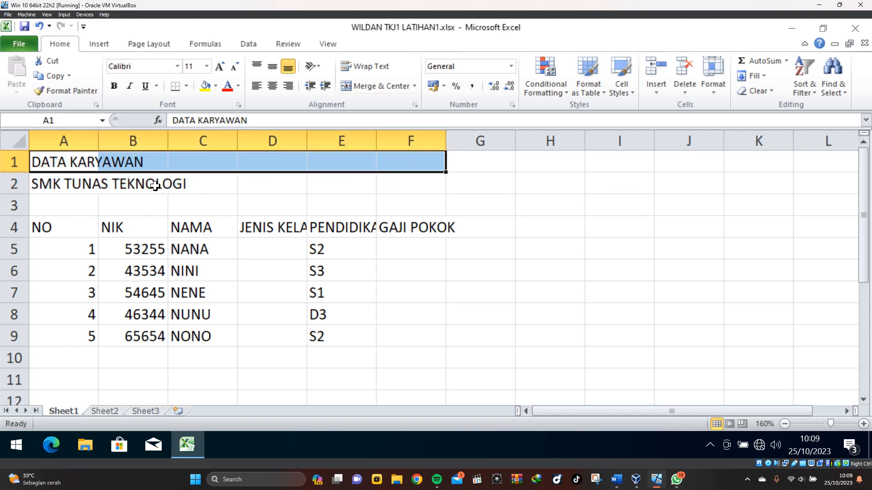
click(369, 86)
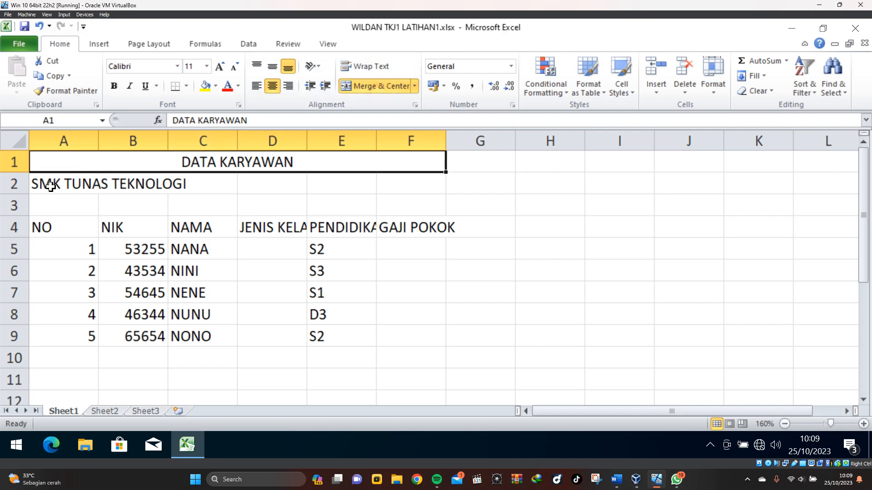
drag(51, 186, 400, 181)
click(376, 86)
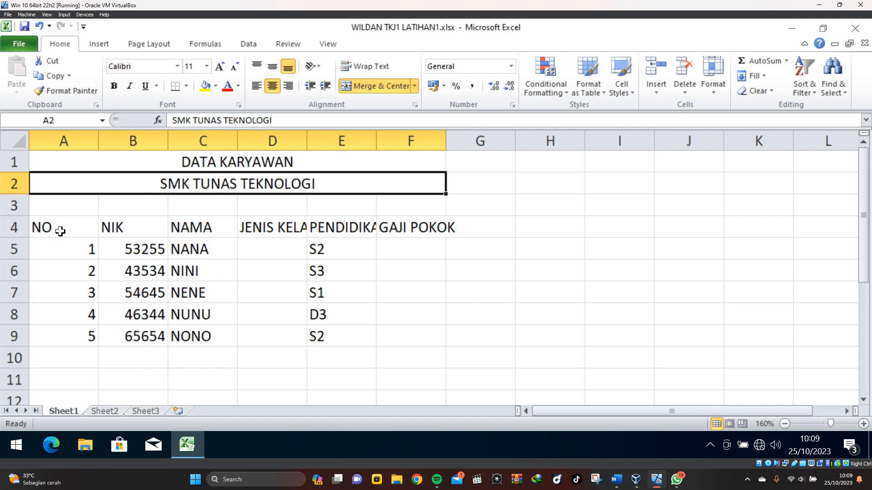
Wrap the headings in A4:F4, fitting column E's width to PENDIDIKAN on one line and row 4's height to two text lines
drag(61, 232, 396, 218)
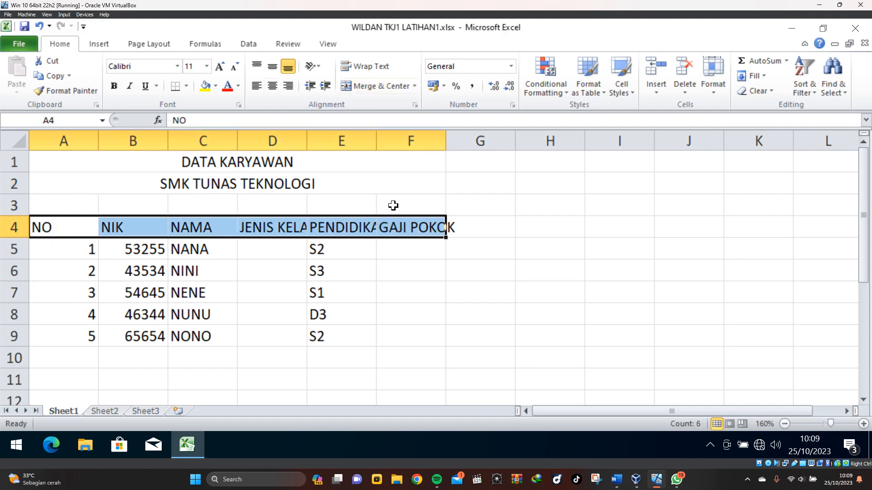
click(369, 68)
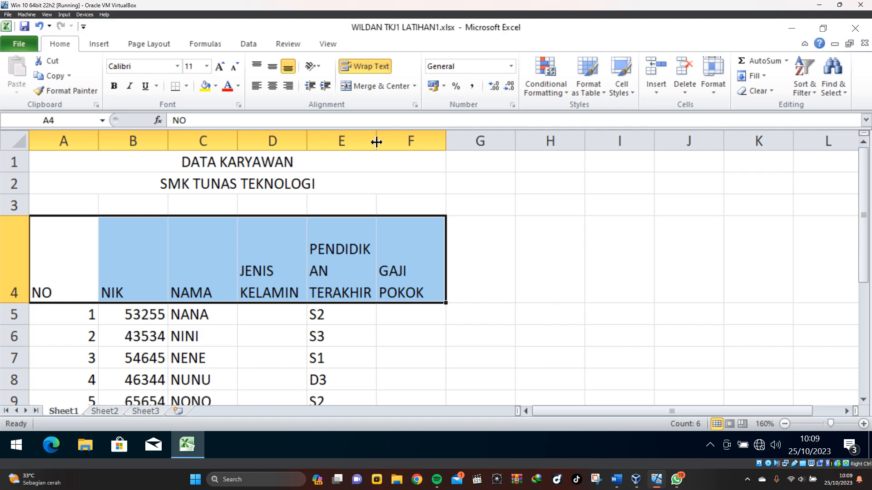
drag(375, 141, 396, 143)
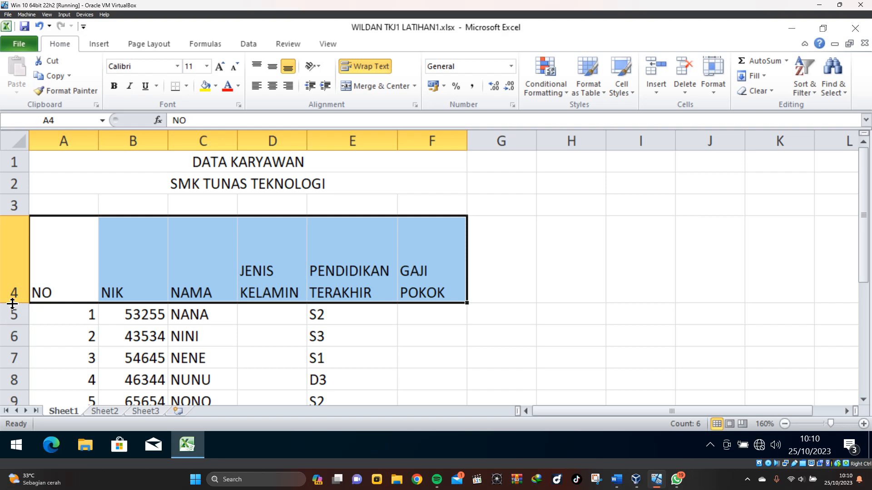
drag(12, 303, 15, 266)
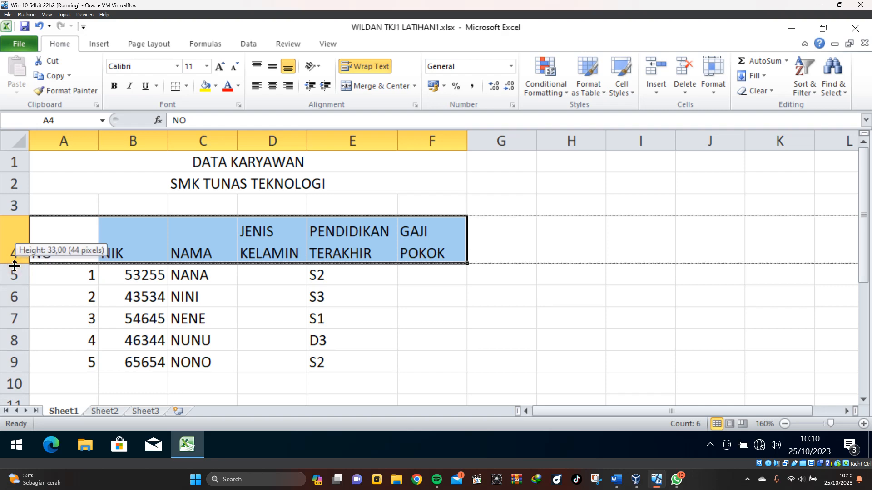
drag(15, 266, 15, 263)
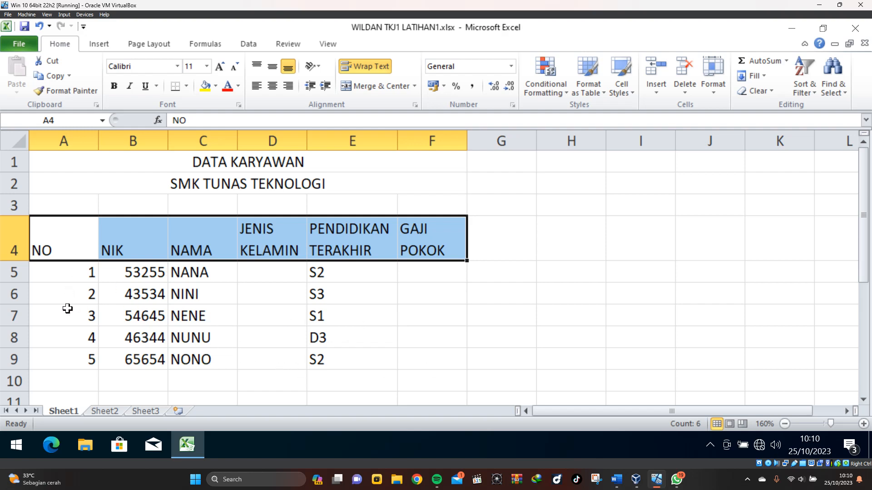
Apply All Borders to the whole employee table in A4:F9
click(59, 238)
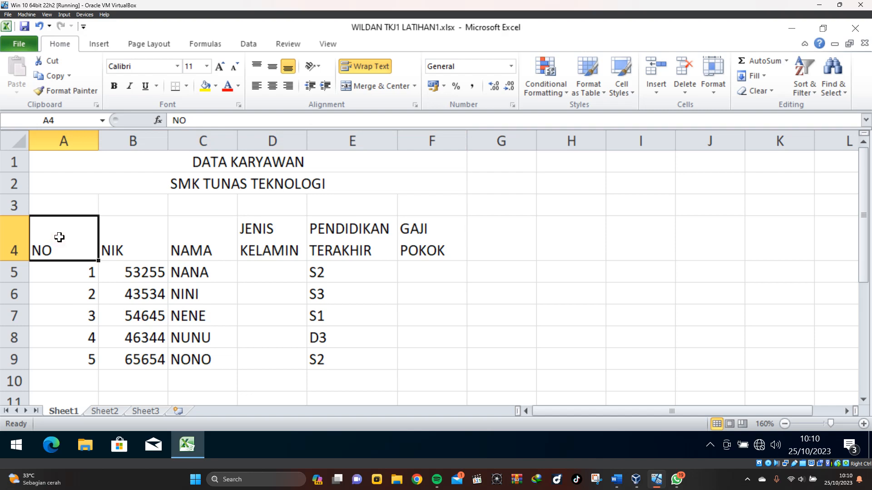
drag(59, 237, 421, 353)
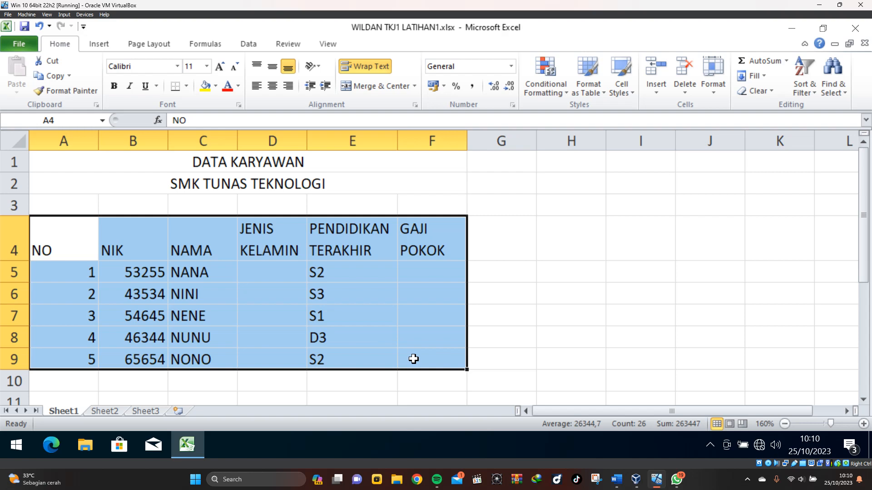
click(63, 234)
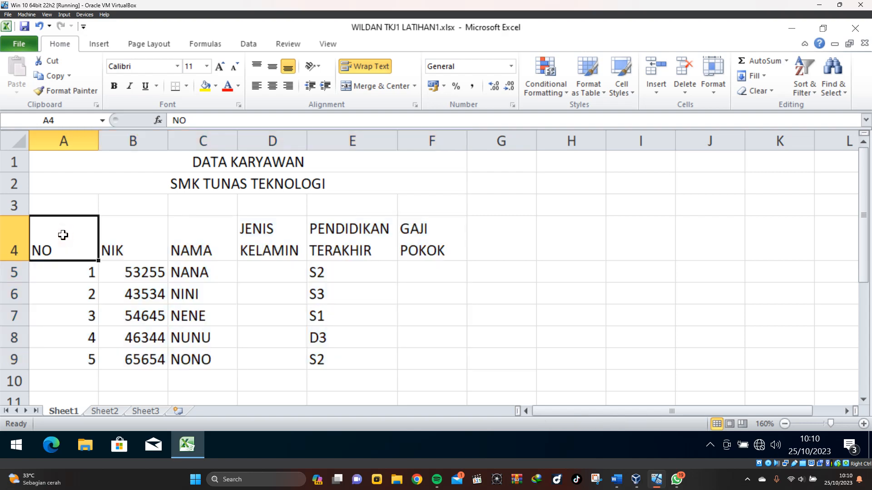
drag(80, 241, 425, 359)
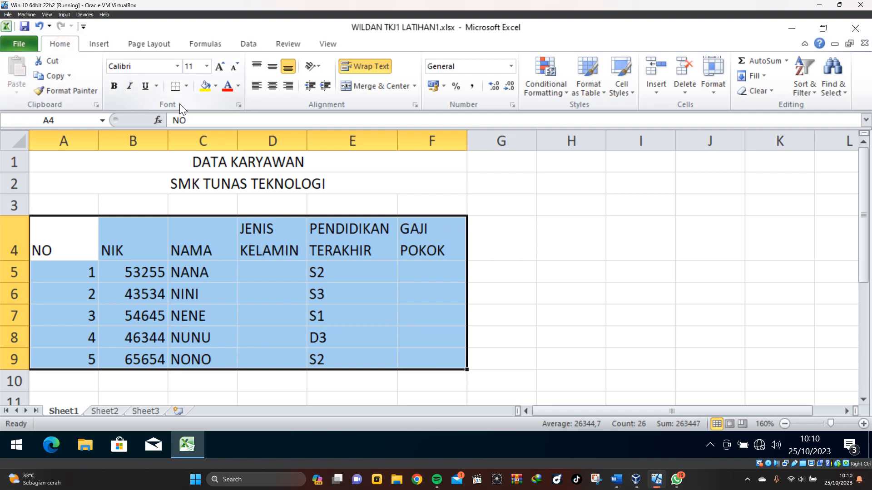
click(187, 85)
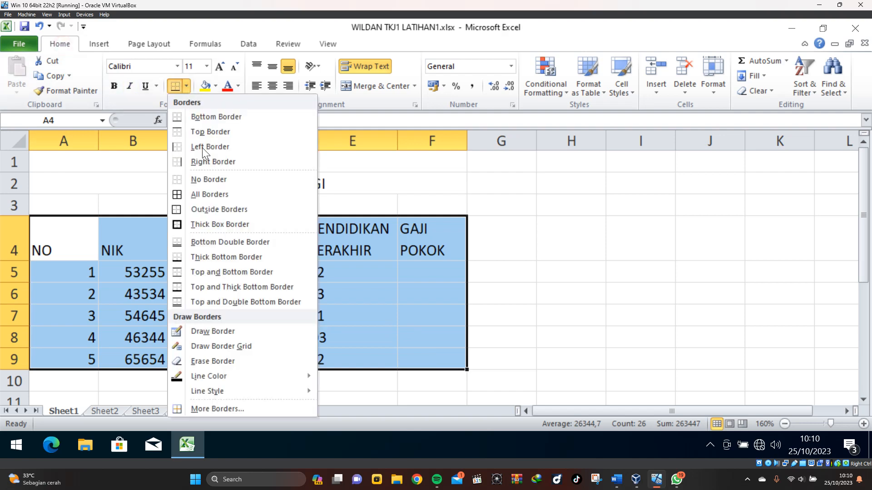
click(231, 195)
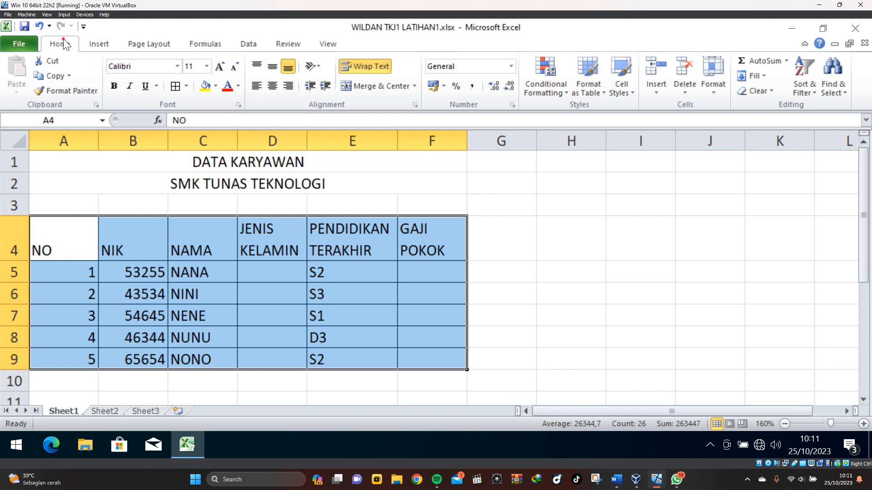
Center the contents of A4:F9 vertically and horizontally, and narrow column A to fit the NO heading
click(274, 68)
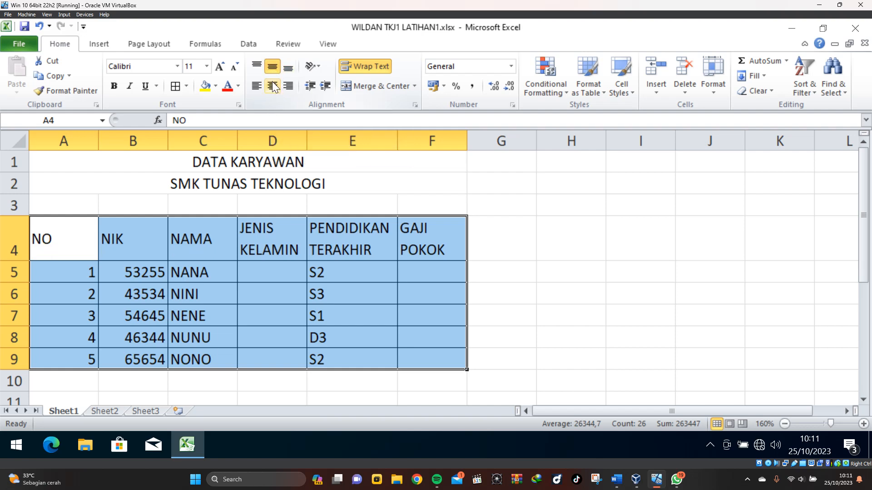
click(273, 86)
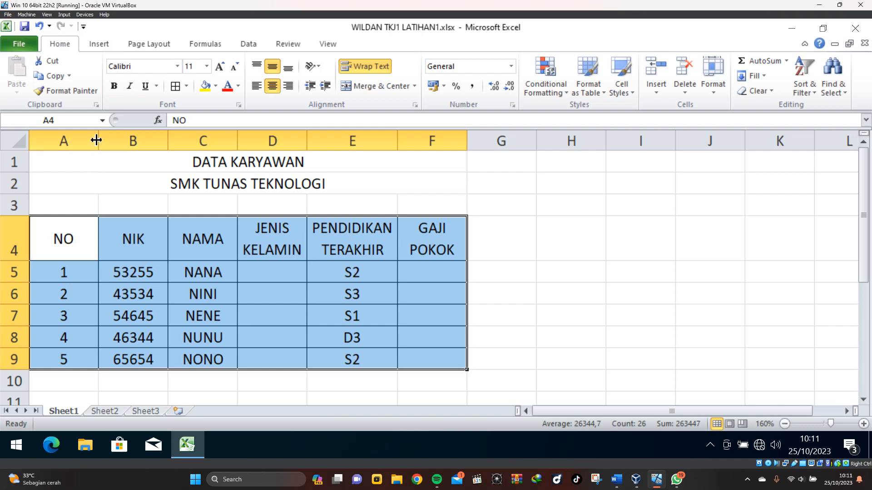
drag(98, 141, 63, 144)
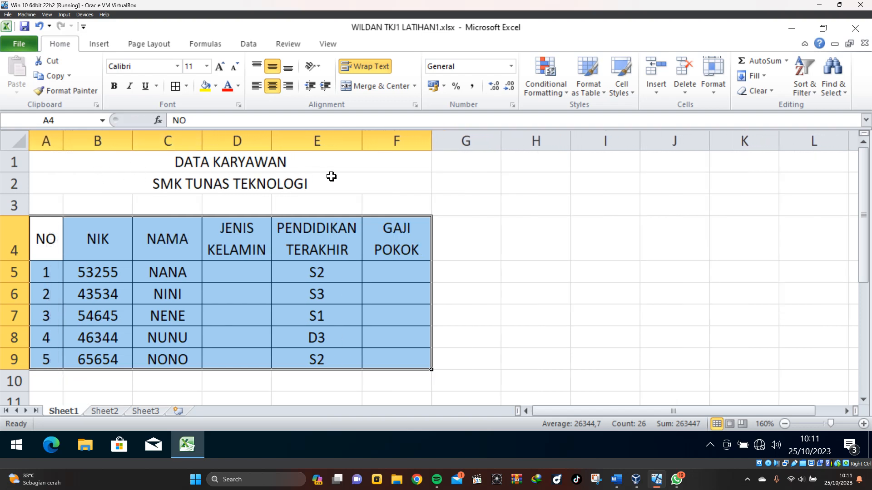
Widen column D beyond its heading text and column F until GAJI POKOK fits on one line
drag(271, 142, 294, 141)
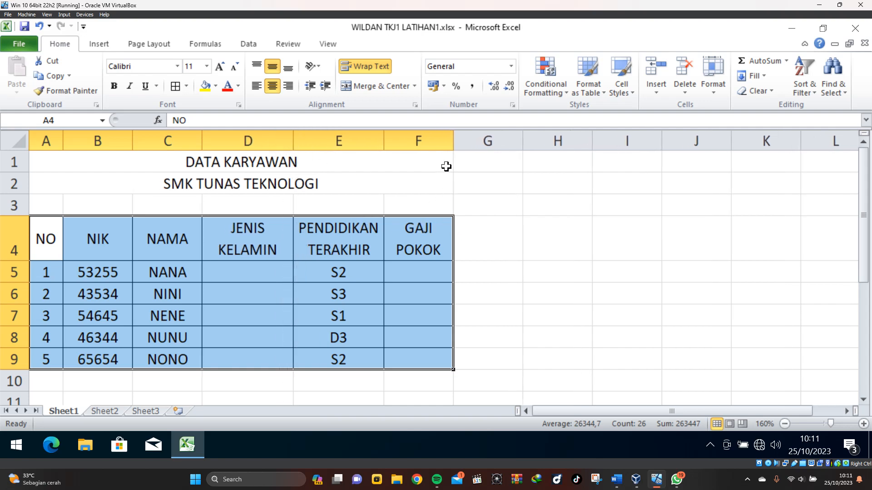
drag(454, 142, 484, 144)
click(305, 279)
click(240, 297)
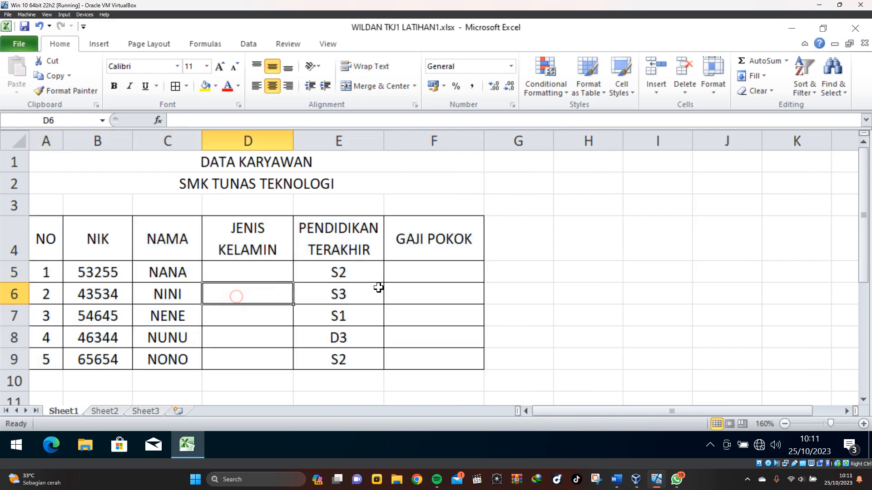
click(430, 281)
click(493, 273)
click(559, 286)
click(477, 339)
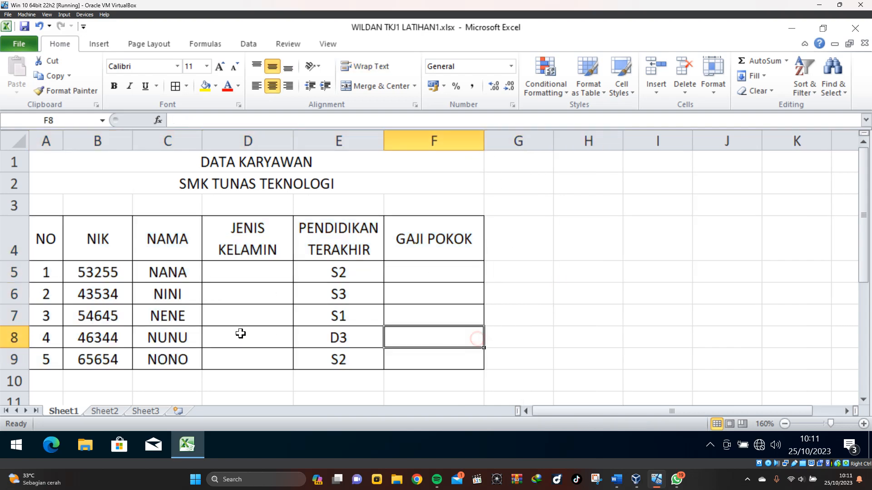
click(206, 331)
click(122, 211)
click(92, 180)
click(152, 164)
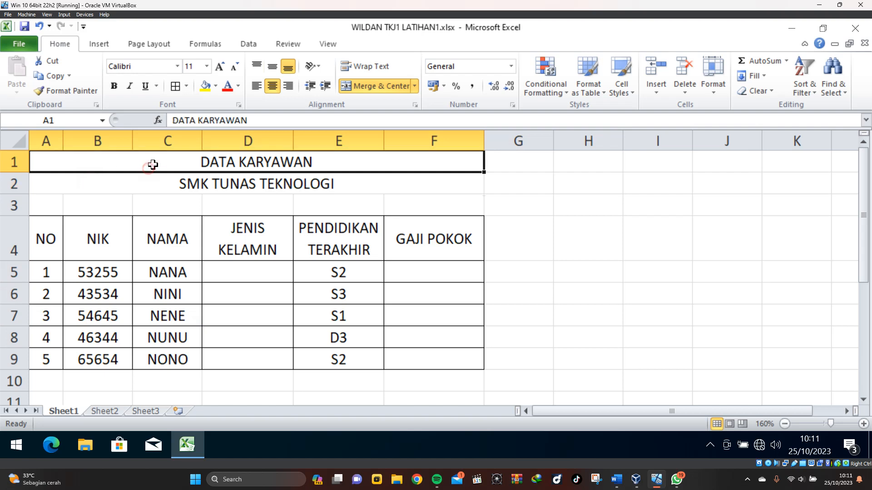
click(154, 177)
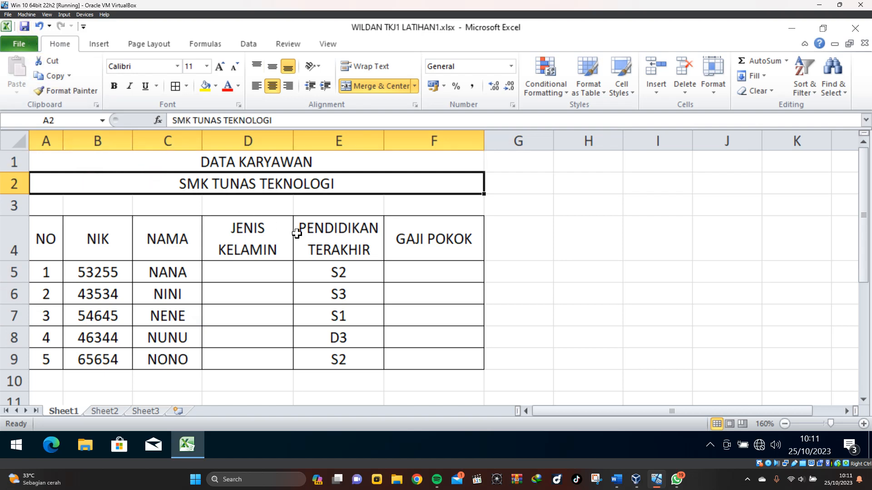
click(512, 218)
click(572, 242)
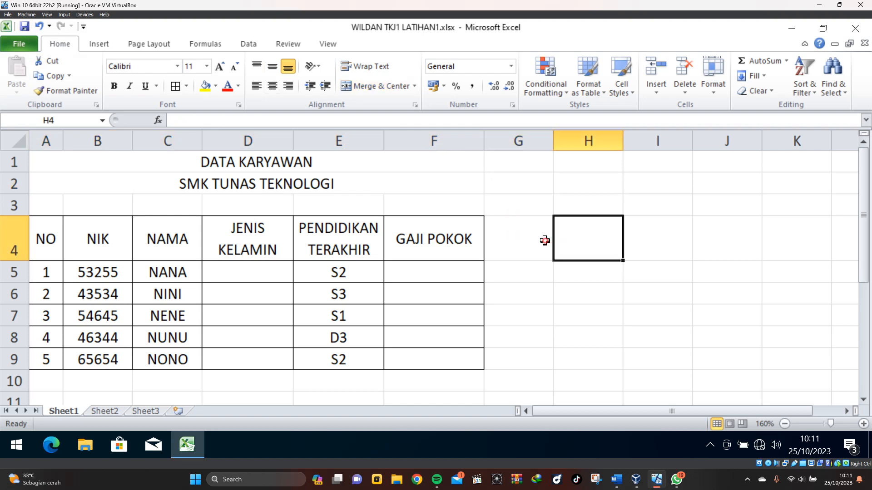
click(546, 241)
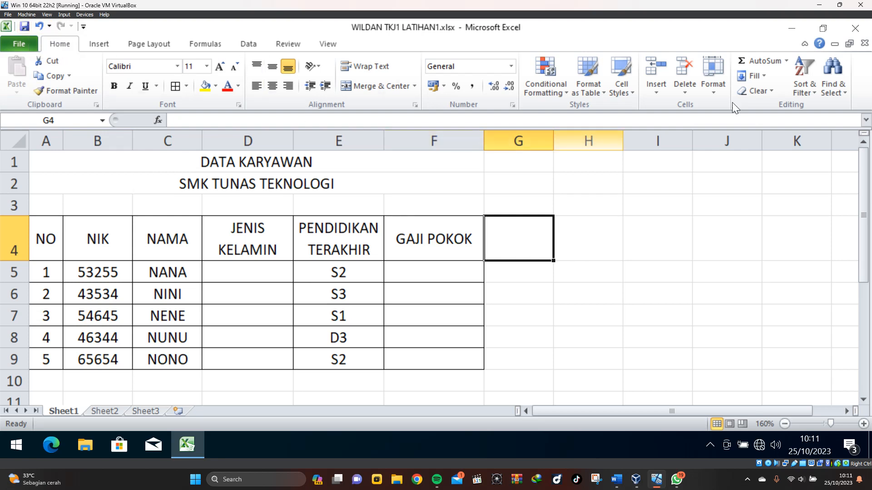
Close and relaunch Microsoft Excel 2010, and reopen the recent workbook WILDAN TKJ1 LATIHAN1.xlsx
click(855, 28)
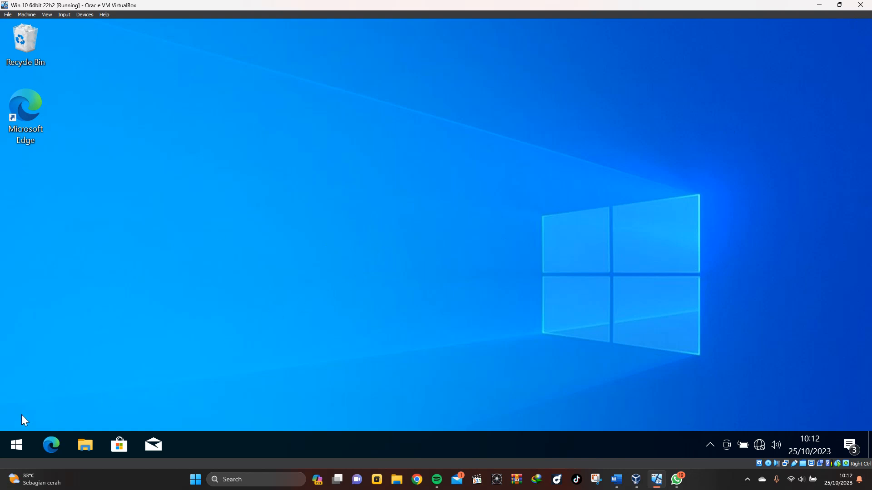
click(17, 445)
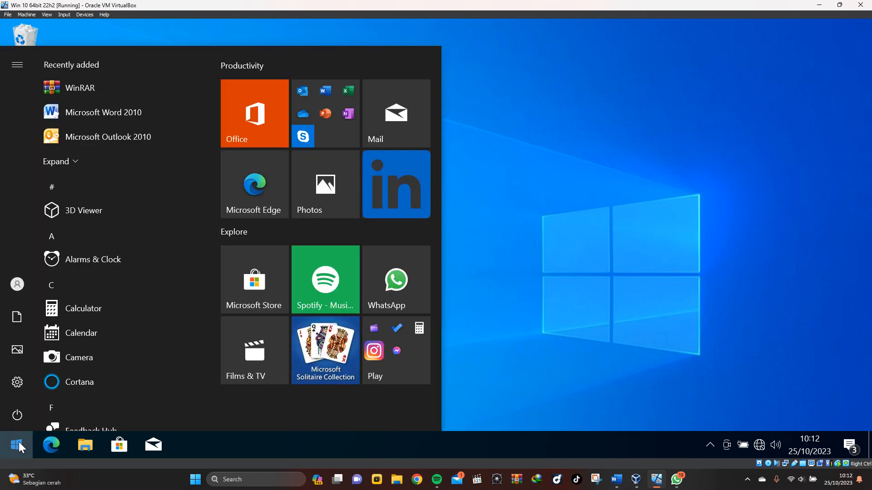
text(EX)
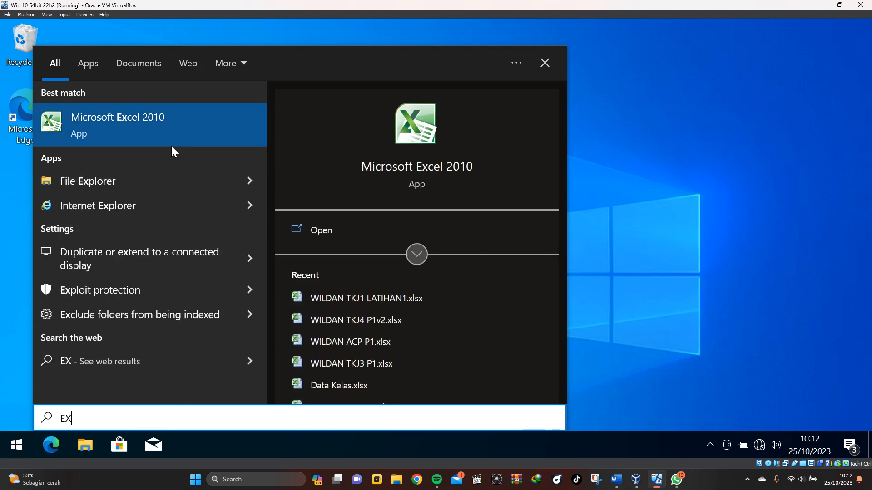
click(165, 138)
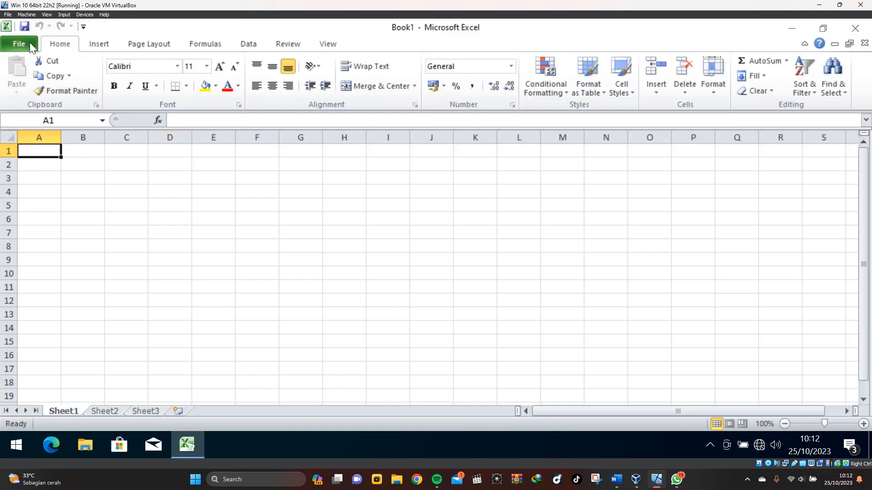
click(28, 43)
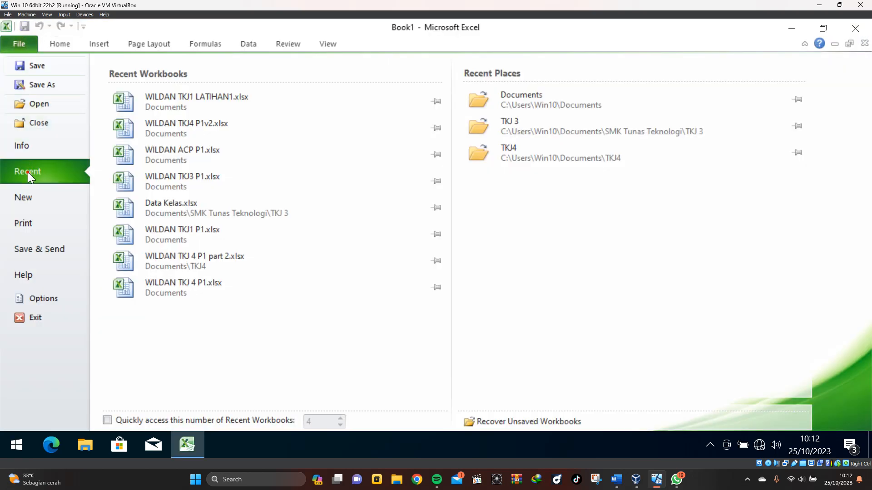
click(280, 104)
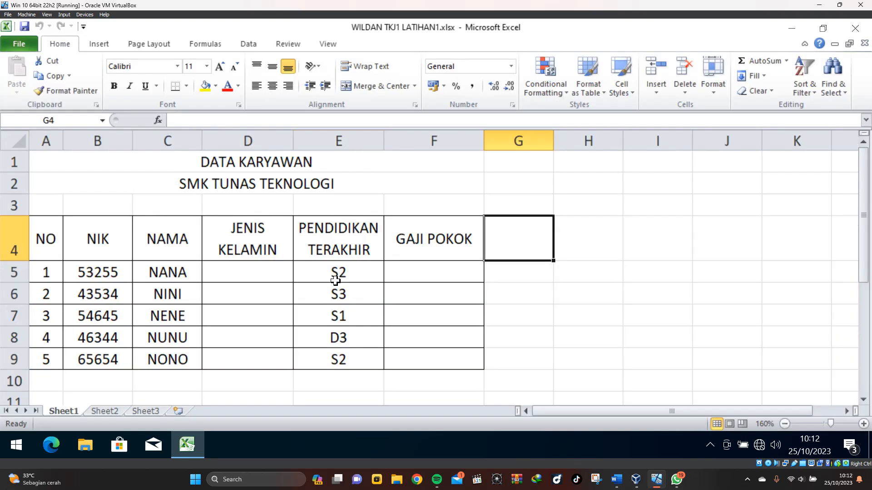
click(517, 285)
click(589, 233)
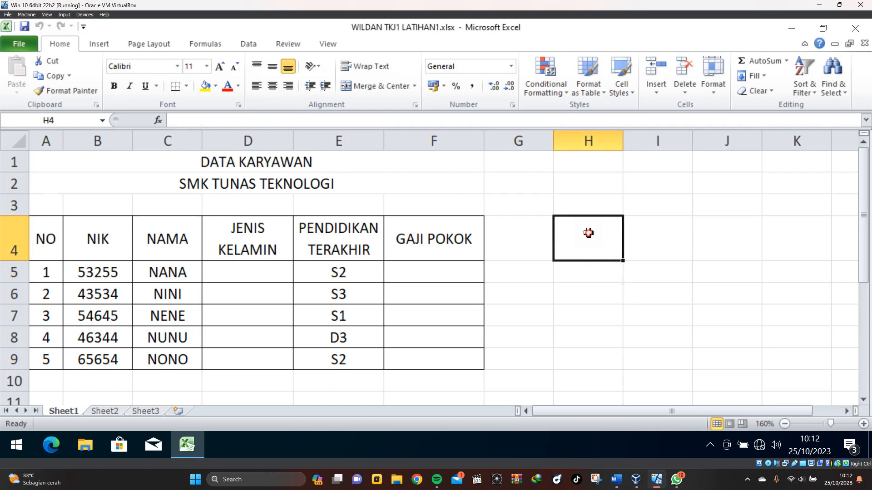
click(425, 198)
click(340, 190)
click(248, 167)
click(278, 193)
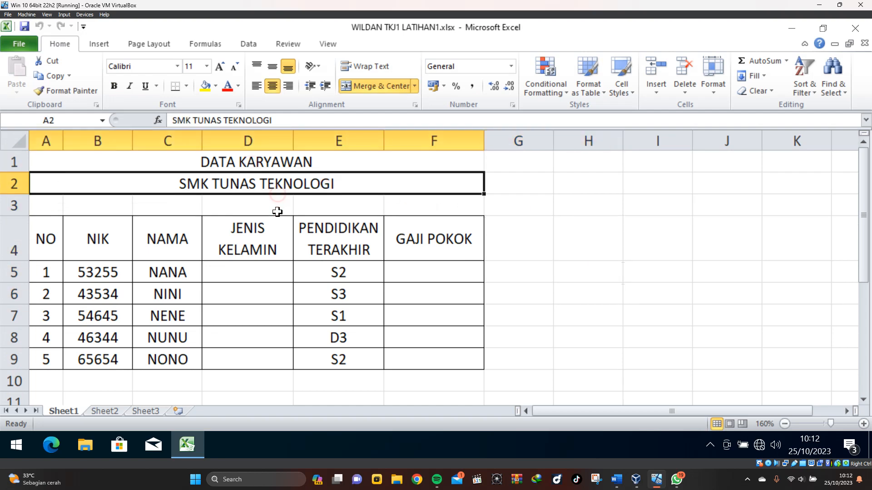
click(278, 205)
click(245, 254)
click(243, 277)
click(248, 318)
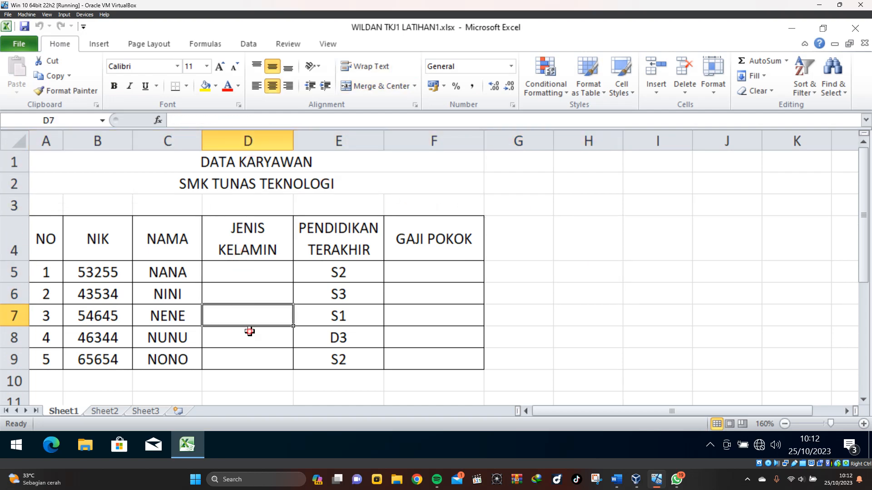
click(249, 338)
click(258, 350)
click(366, 330)
click(360, 298)
click(440, 278)
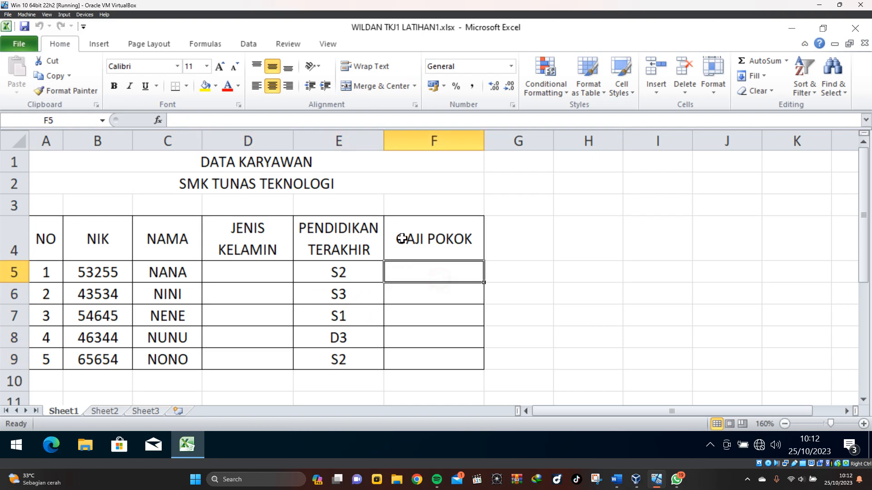
click(304, 240)
click(285, 240)
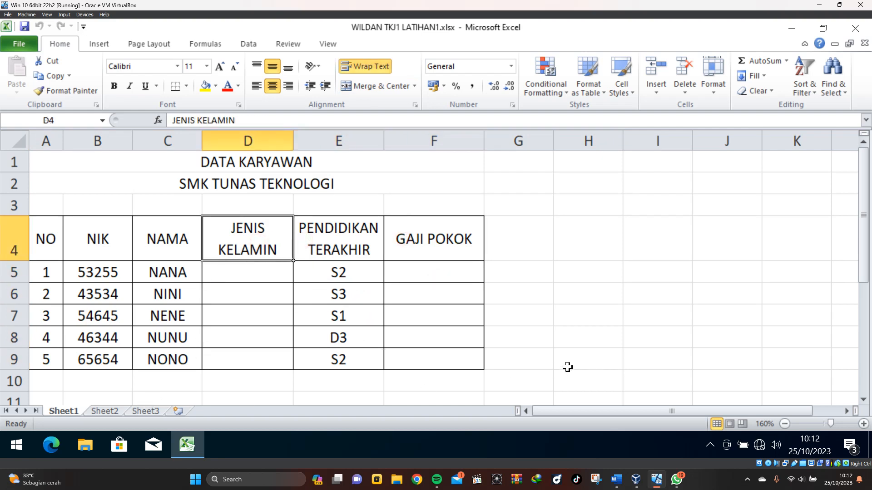
drag(244, 269, 234, 361)
click(615, 275)
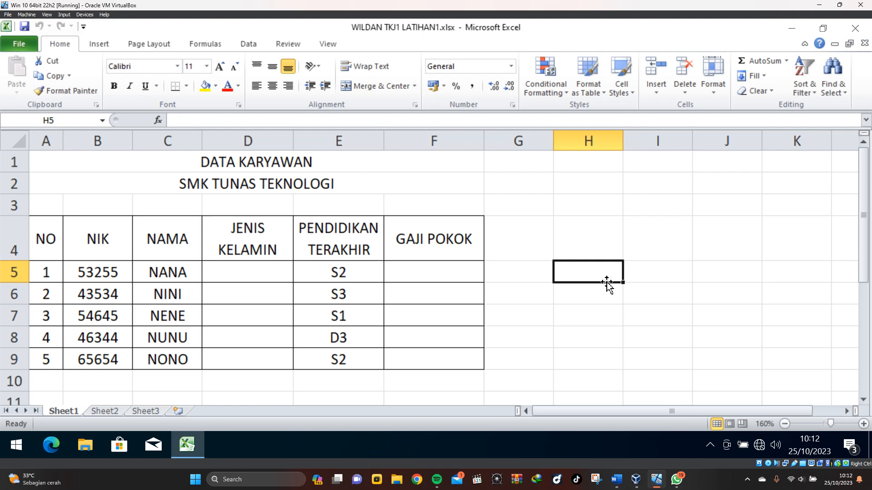
Set up Data Validation for the JENIS KELAMIN cells D5:D9, allowing a List with an in-cell dropdown
click(244, 277)
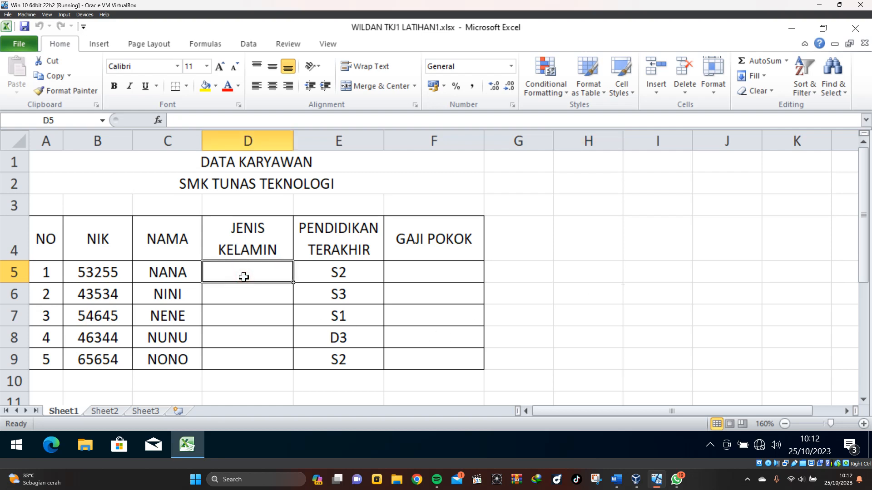
drag(244, 277, 240, 358)
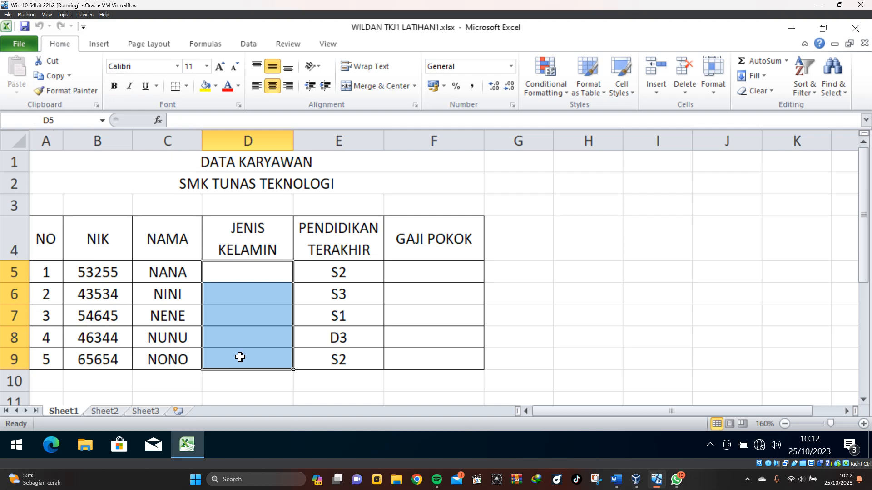
click(250, 47)
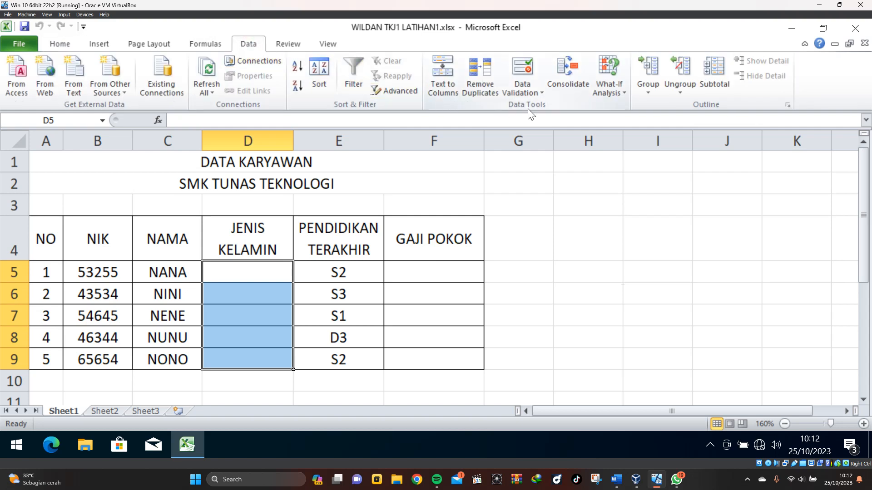
click(523, 66)
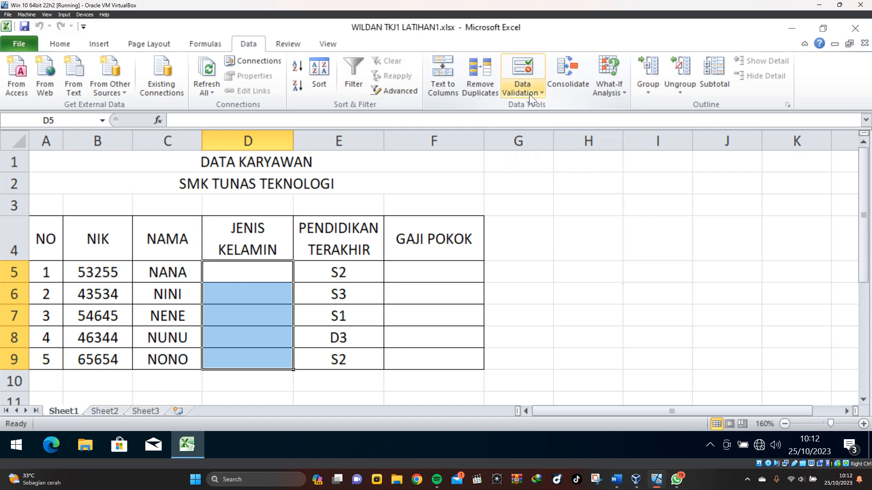
click(526, 64)
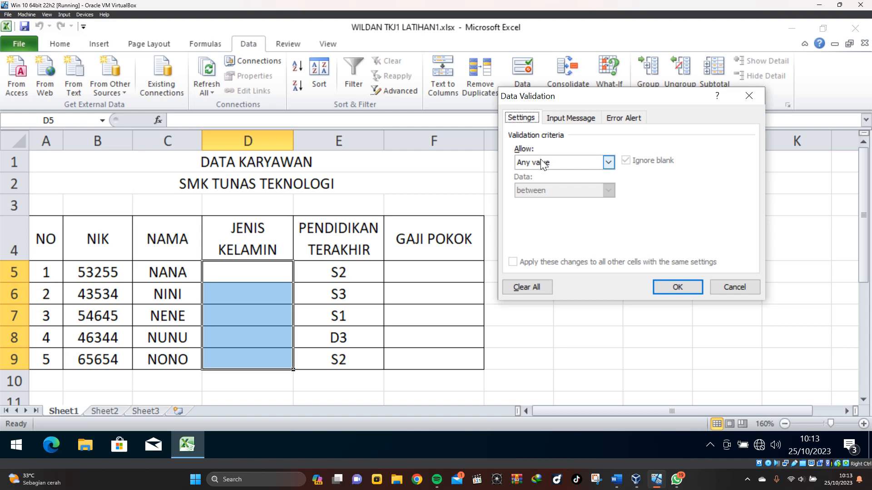
click(574, 166)
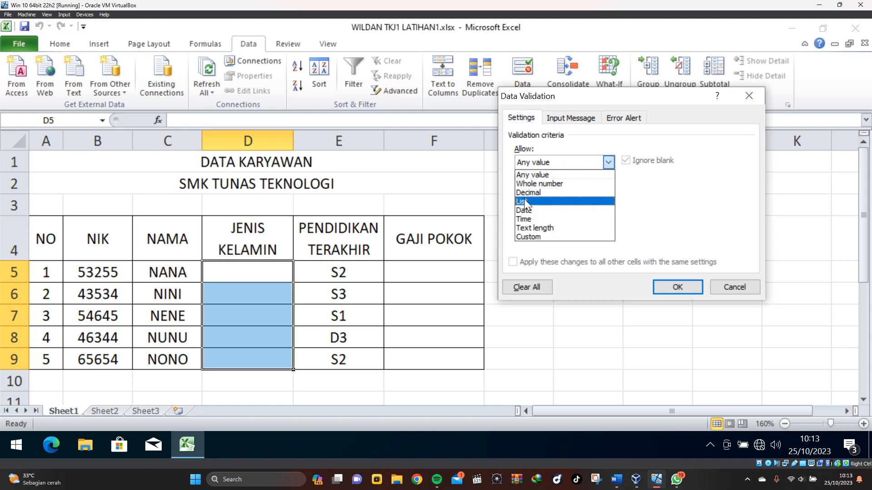
click(526, 202)
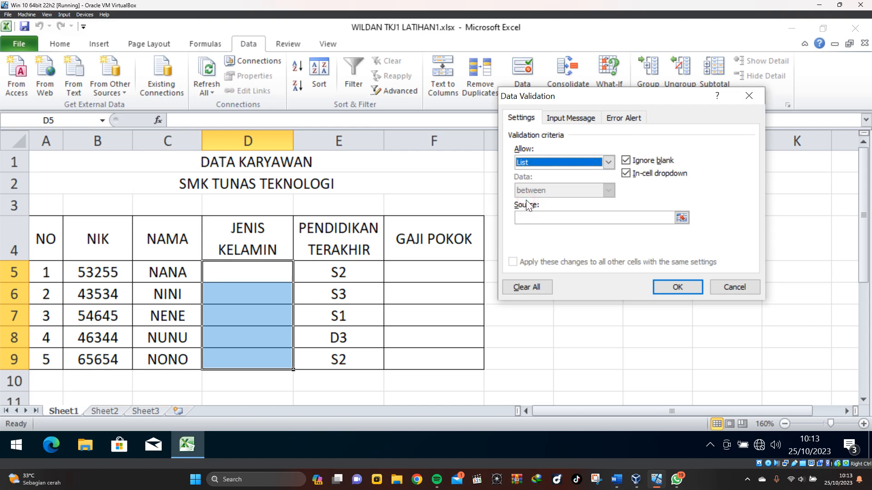
click(549, 216)
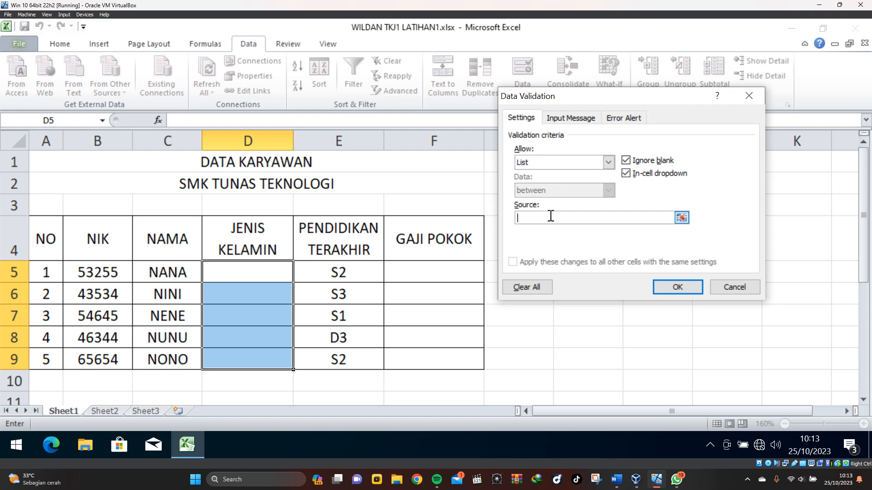
Check the JENIS KELAMIN choices in the WhatsApp exercise image, and apply WANITA;PRIA as the validation list source in Excel
click(677, 480)
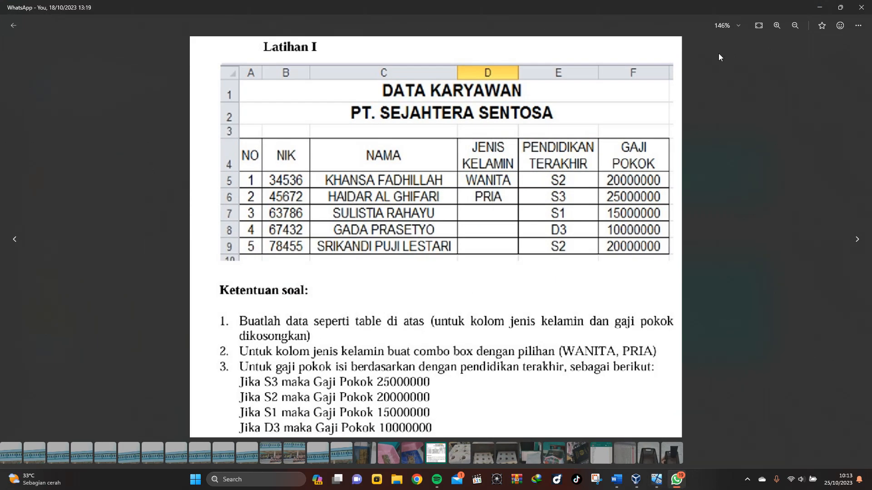
click(816, 5)
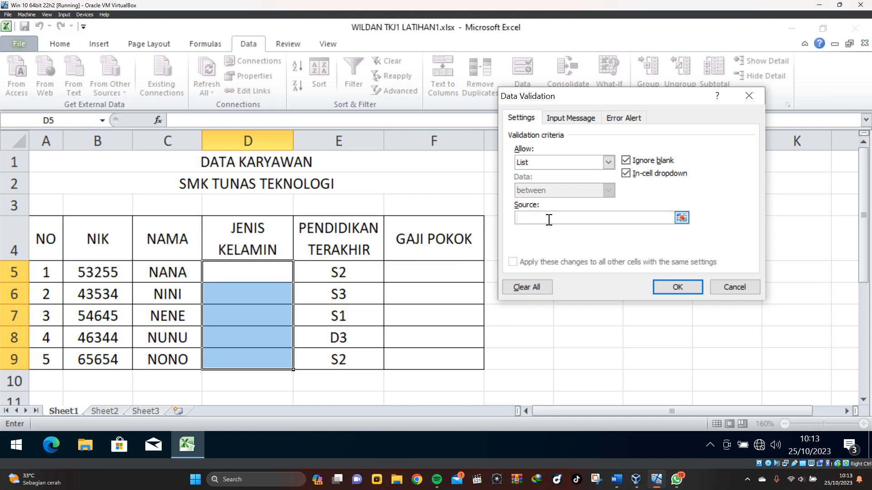
text(WANITA)
text(;)
text(PRIA)
click(671, 286)
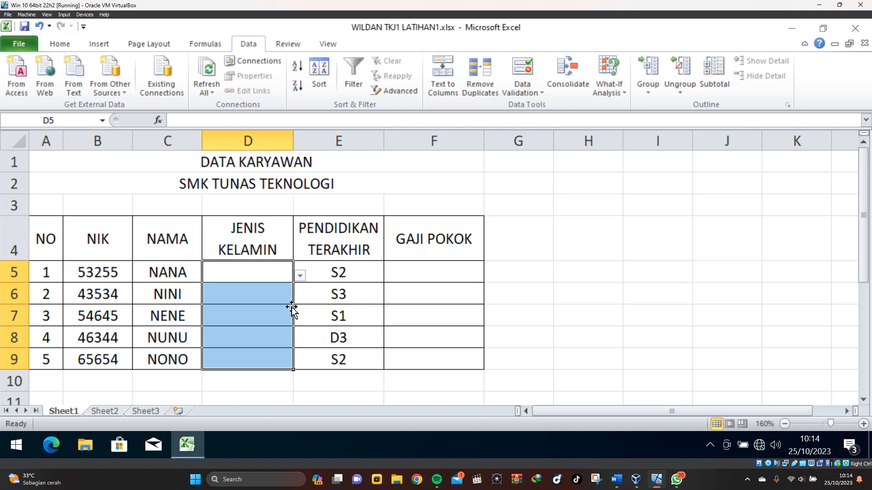
Try the dropdown in D5, and change that cell's validation list source to WANITA,PRIA
click(251, 273)
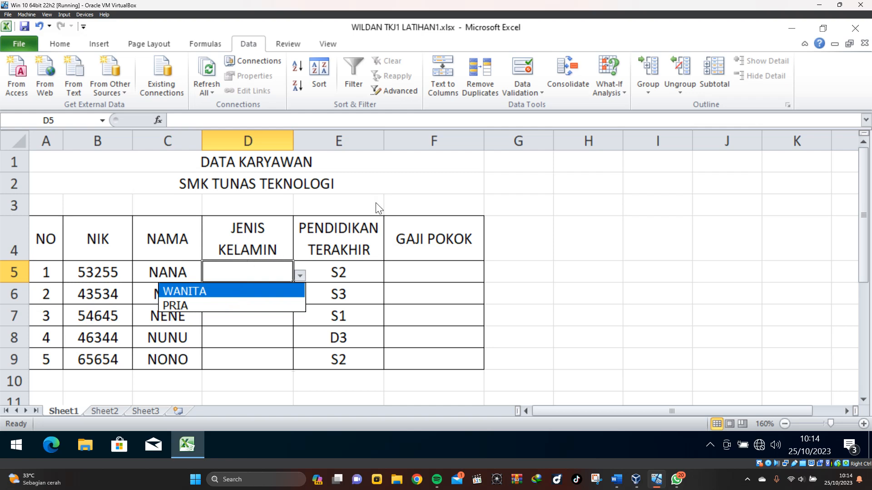
key(Escape)
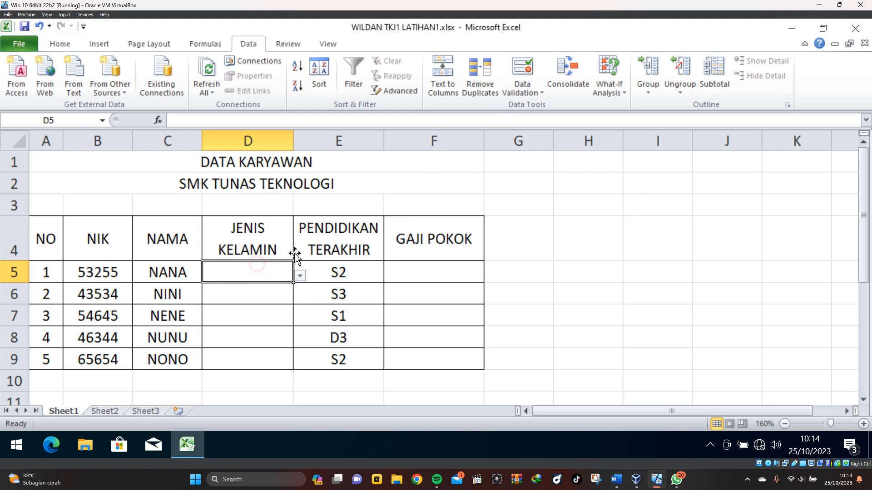
click(523, 68)
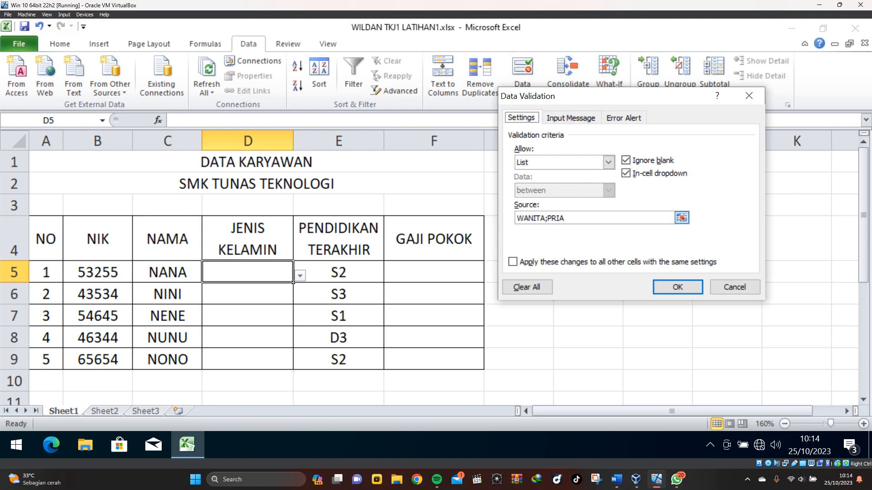
click(548, 219)
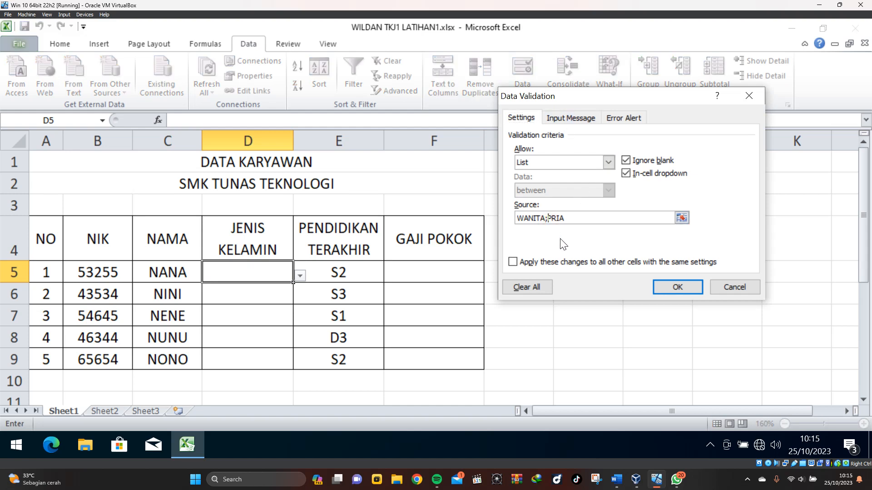
key(BackSpace)
text(,)
click(665, 283)
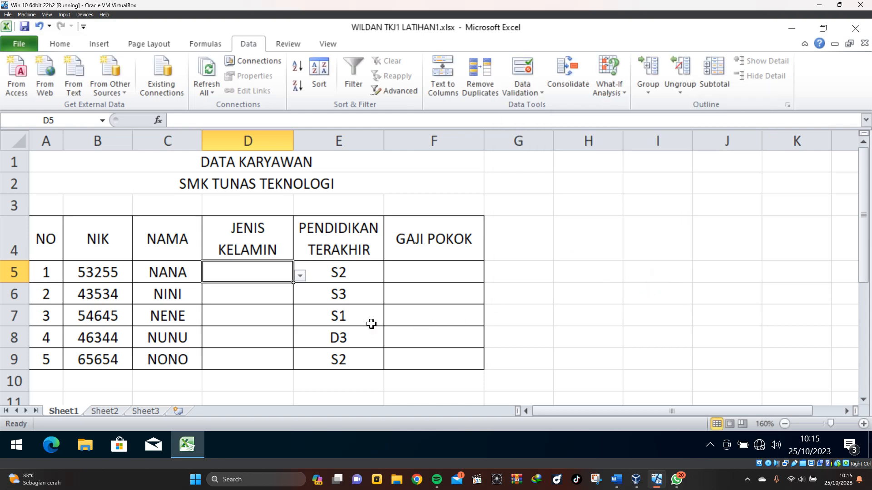
Test the JENIS KELAMIN dropdown in D5, and change its validation list source to WANITA;PRIA
click(300, 276)
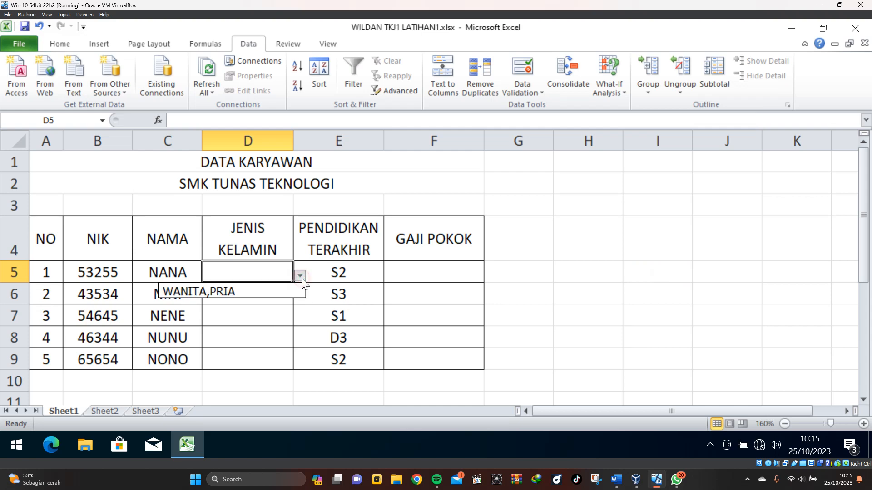
click(231, 291)
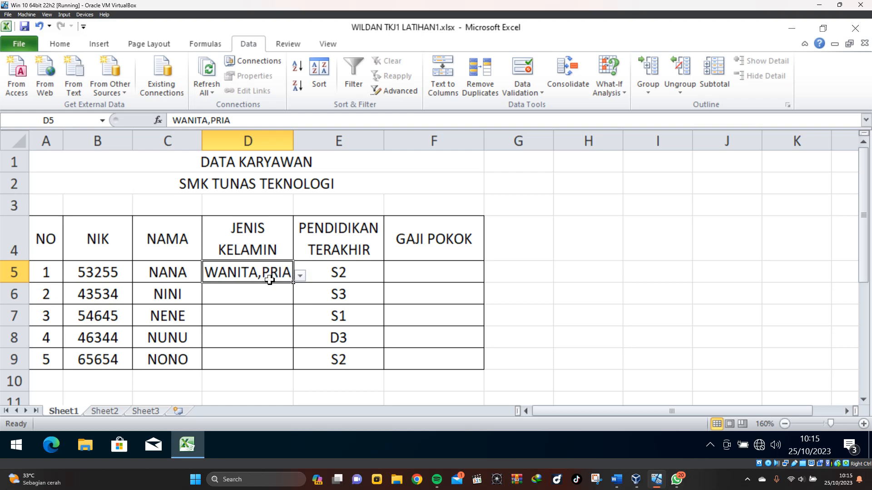
click(521, 66)
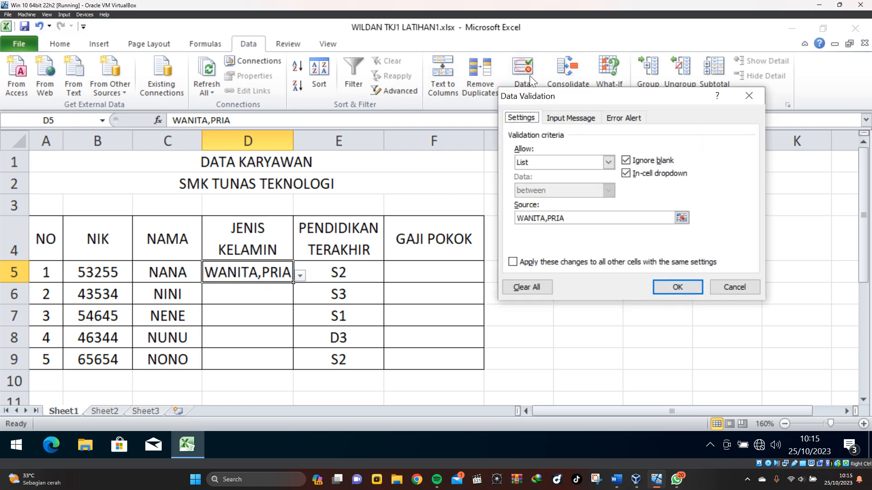
click(548, 219)
key(BackSpace)
text(;)
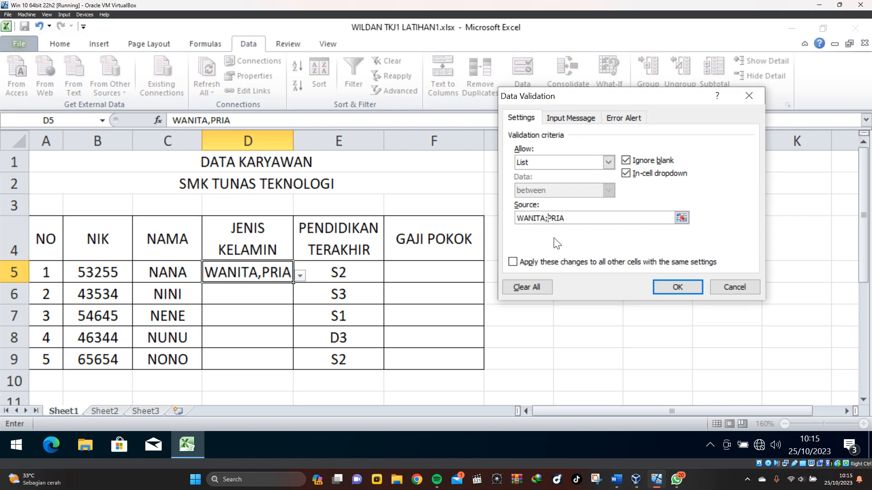
click(661, 283)
Choose JENIS KELAMIN values from the dropdowns: WANITA in D5, PRIA in D6 and WANITA in D7
click(301, 276)
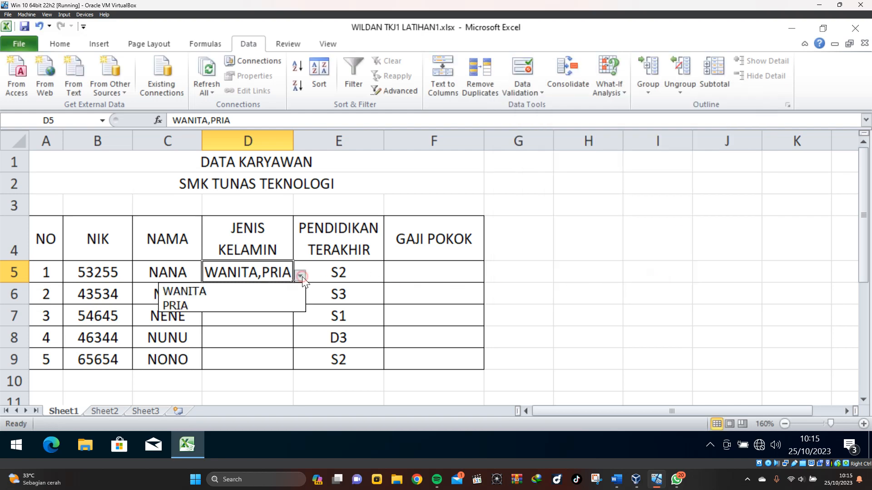
click(286, 290)
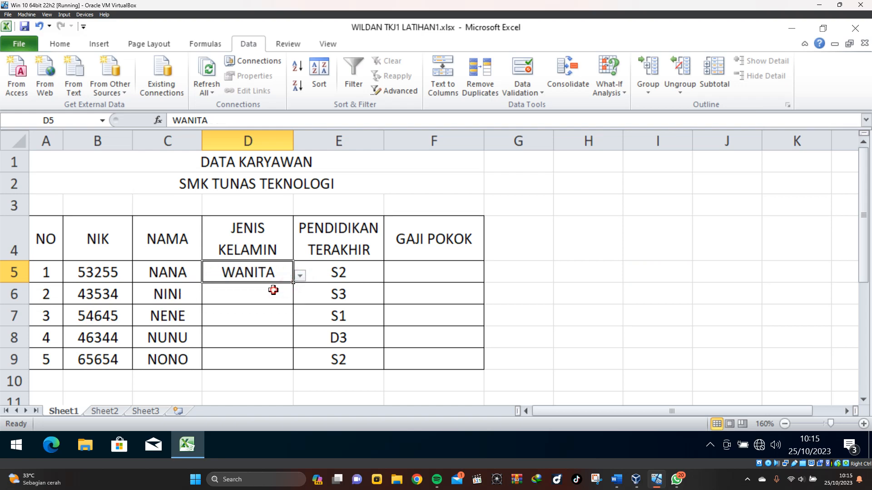
click(284, 292)
click(299, 297)
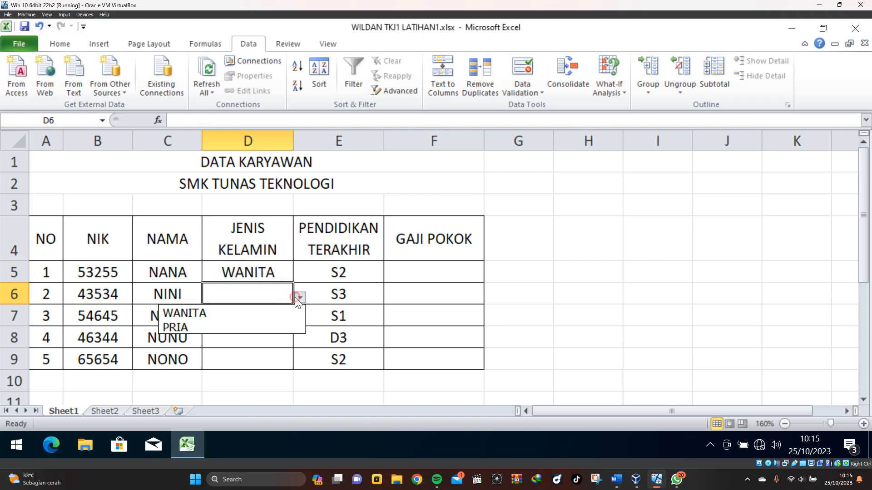
click(284, 323)
click(269, 317)
click(300, 320)
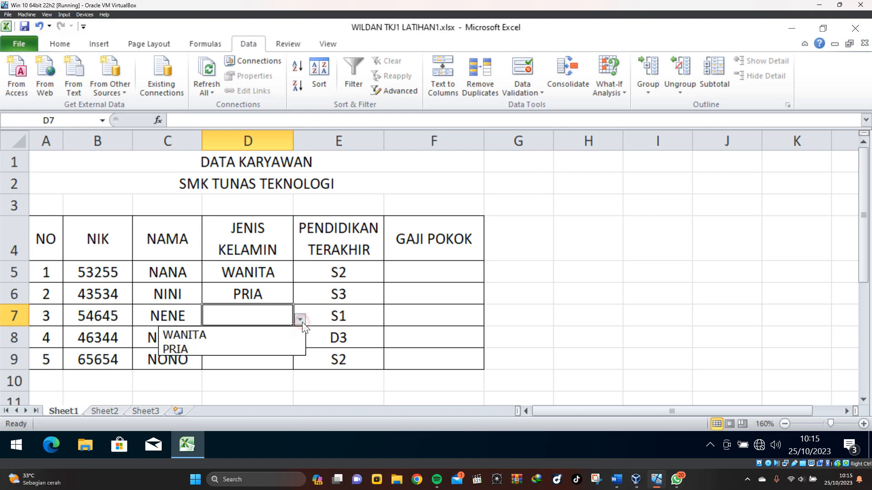
click(286, 335)
Fill the last two JENIS KELAMIN cells from their dropdowns, with PRIA in D8 and WANITA in D9
click(259, 336)
click(299, 342)
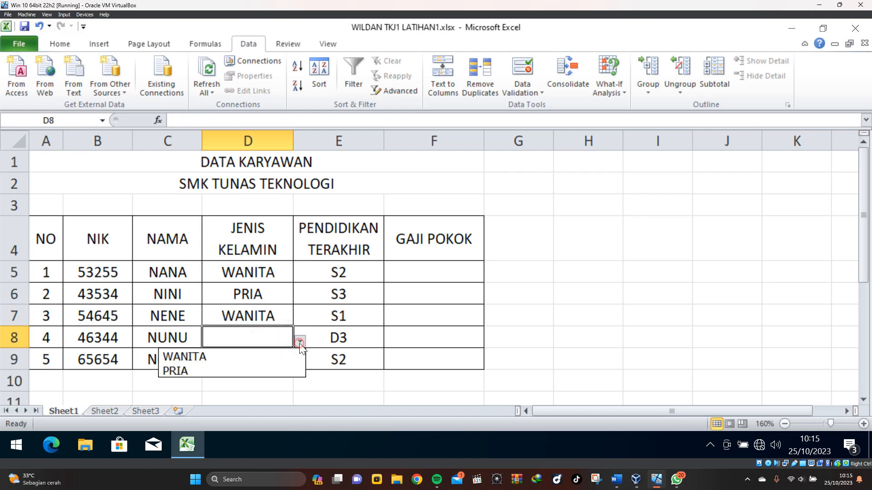
click(245, 370)
click(270, 355)
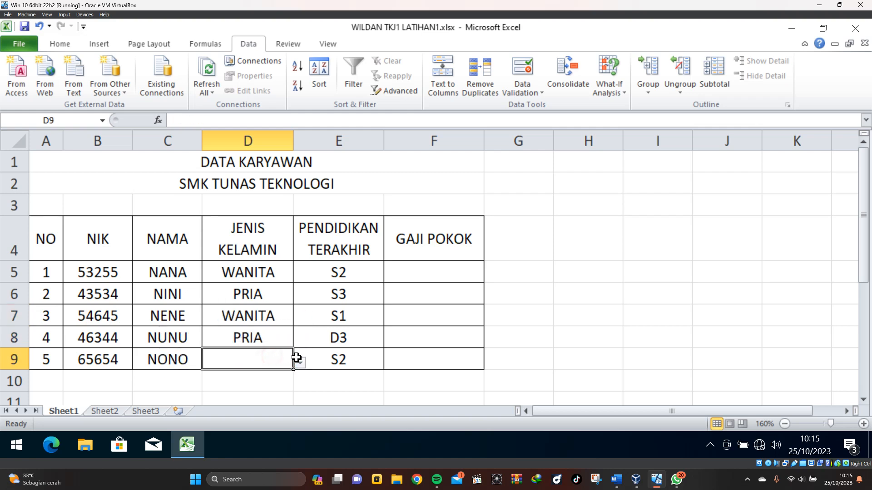
click(296, 362)
click(287, 359)
click(301, 363)
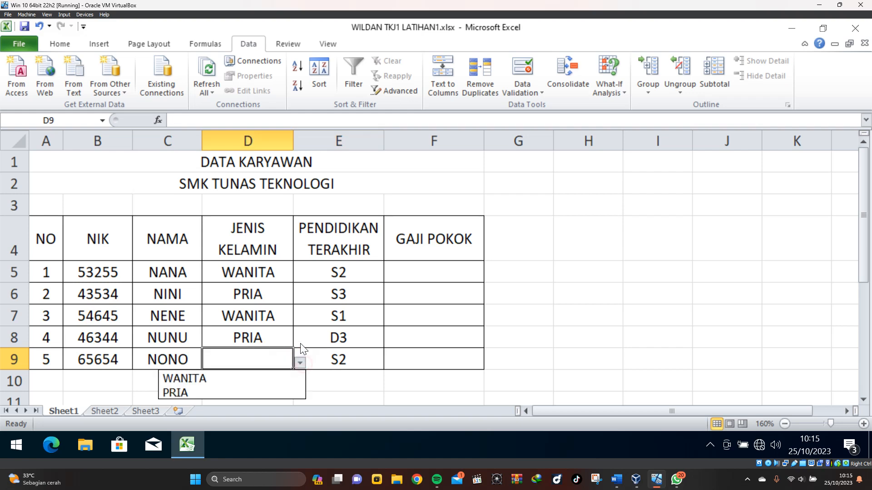
click(226, 377)
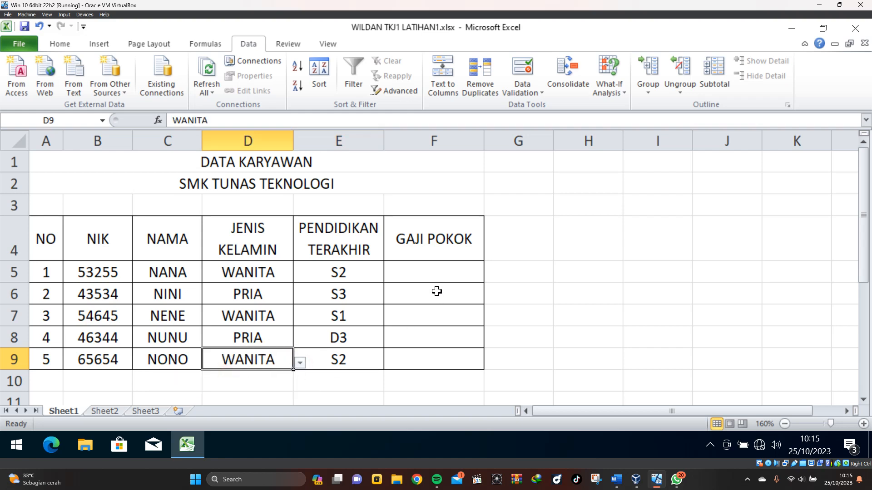
click(440, 277)
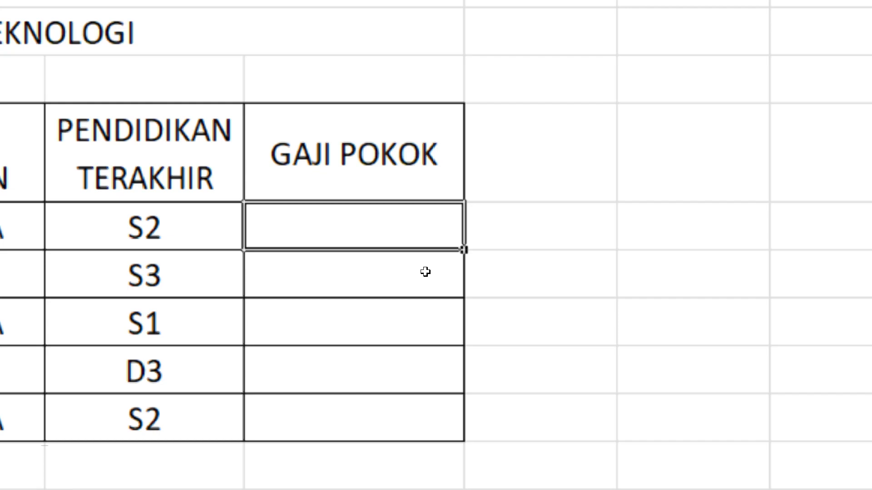
text(=VLO)
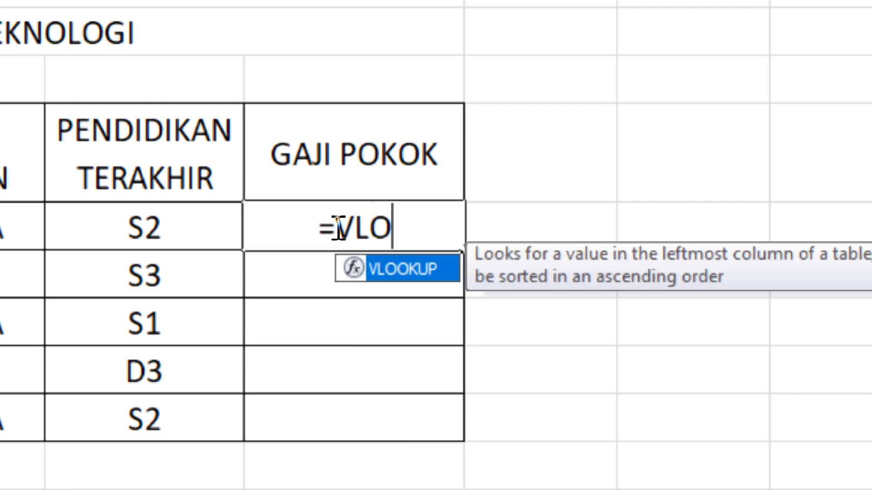
text(OKUP)
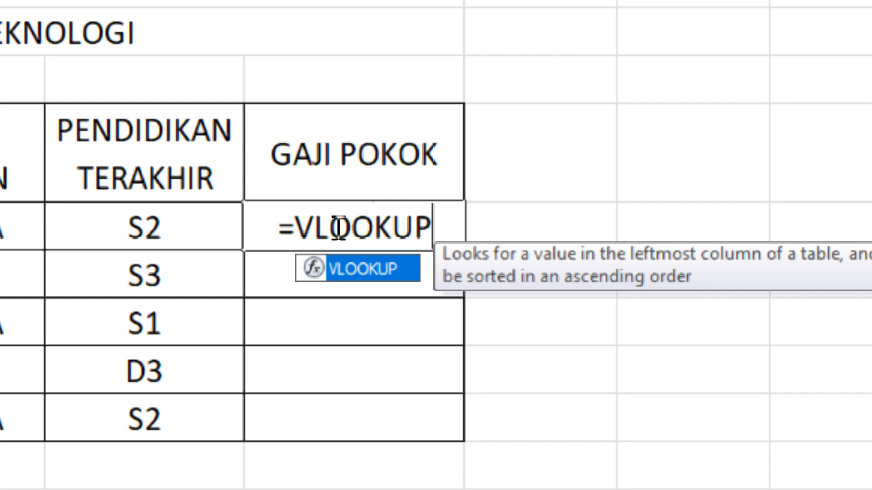
text(()
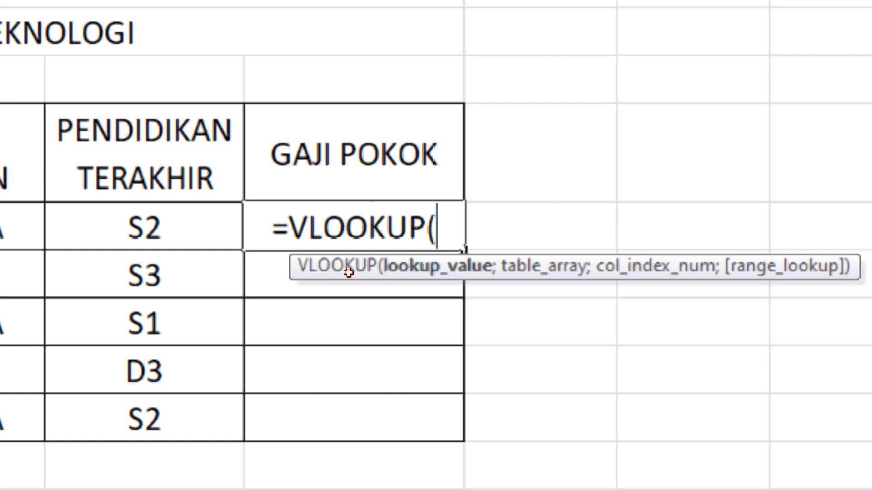
key(Left)
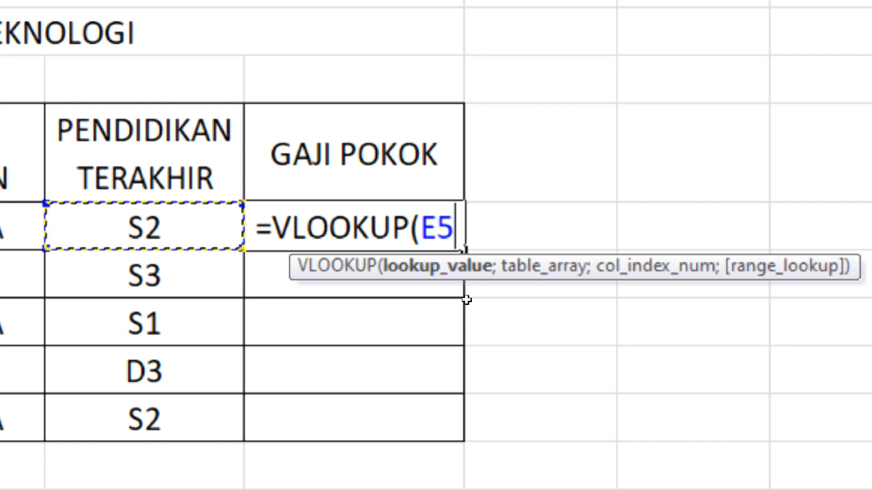
text(;)
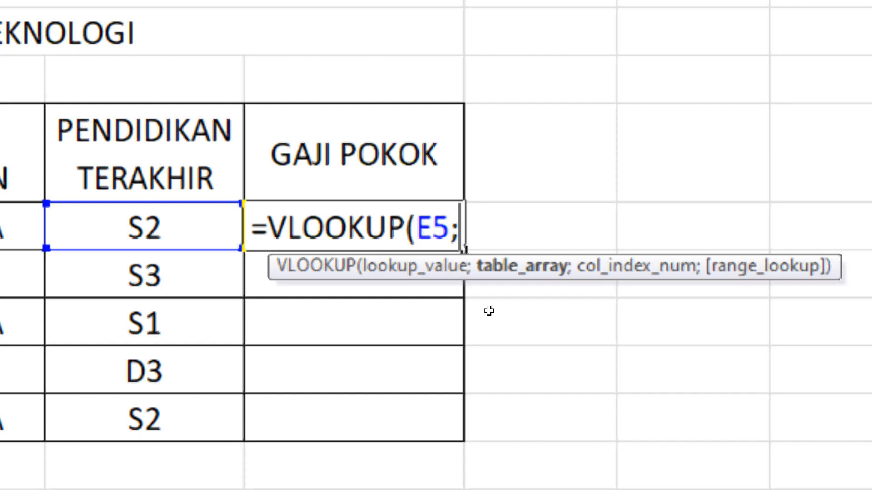
key(BackSpace)
text(,)
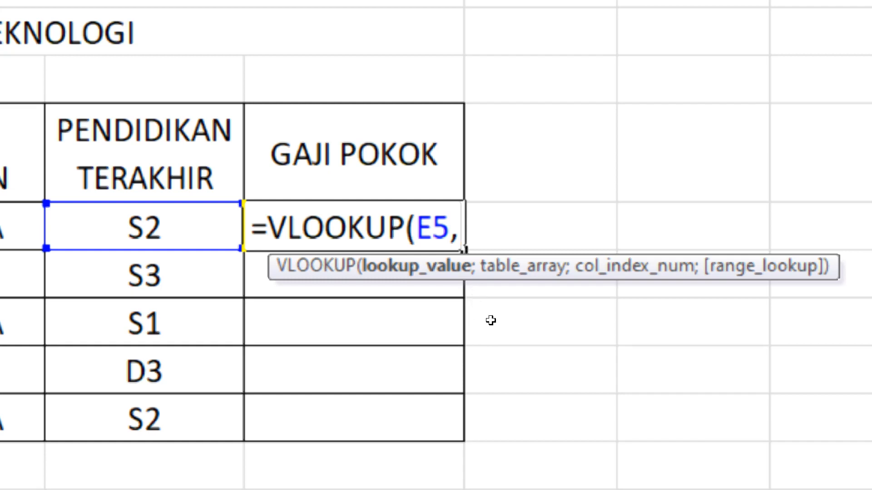
key(BackSpace)
key(BackSpace)
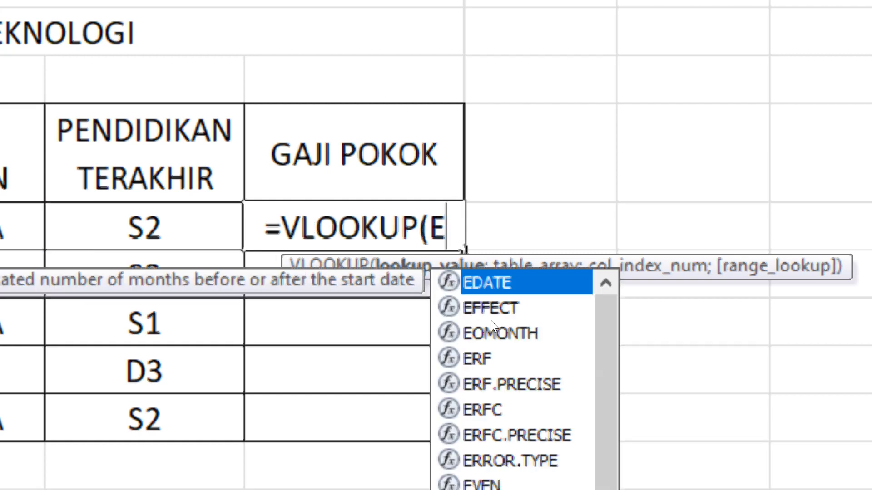
key(BackSpace)
key(BackSpace)
key(BackSpace)
key(BackSpace)
key(BackSpace)
key(BackSpace)
key(BackSpace)
key(BackSpace)
key(BackSpace)
key(BackSpace)
click(509, 342)
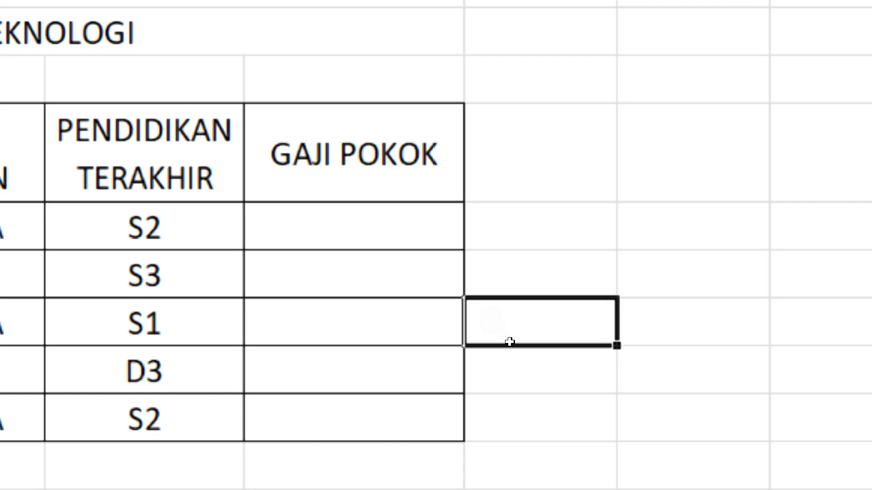
Close the Magnifier and return to the first GAJI POKOK cell, F5
click(579, 396)
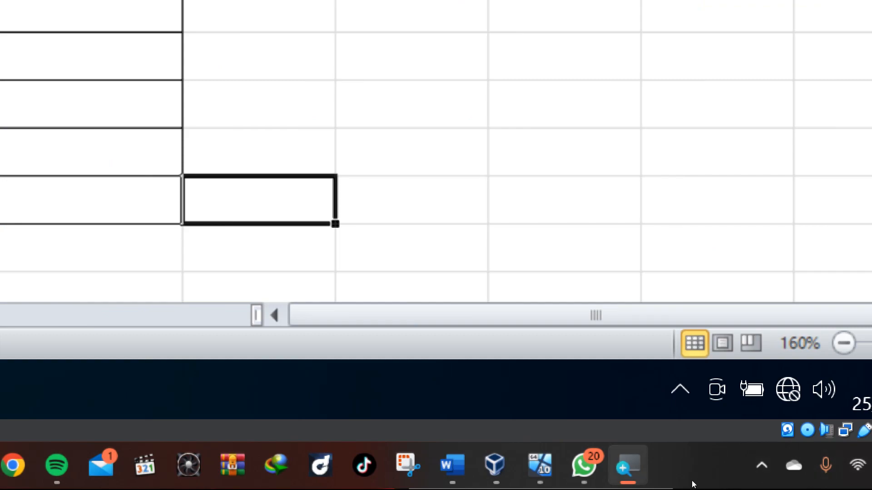
mouse_move(691, 481)
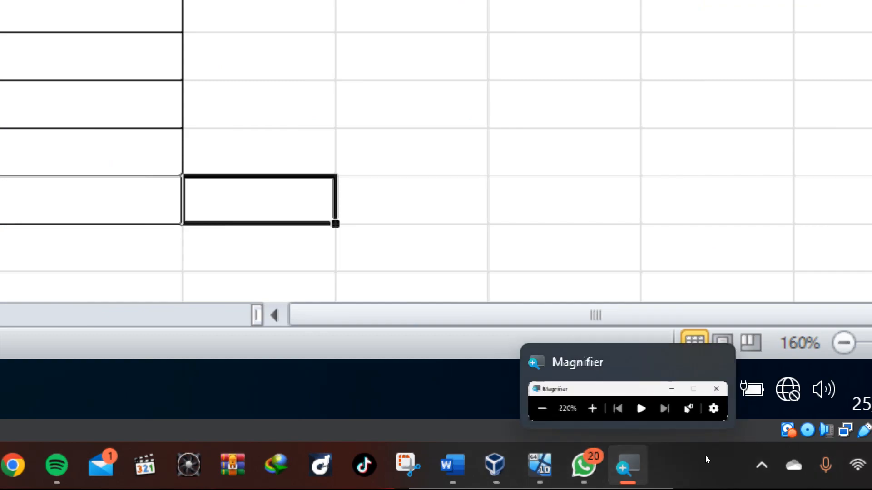
click(716, 362)
click(715, 484)
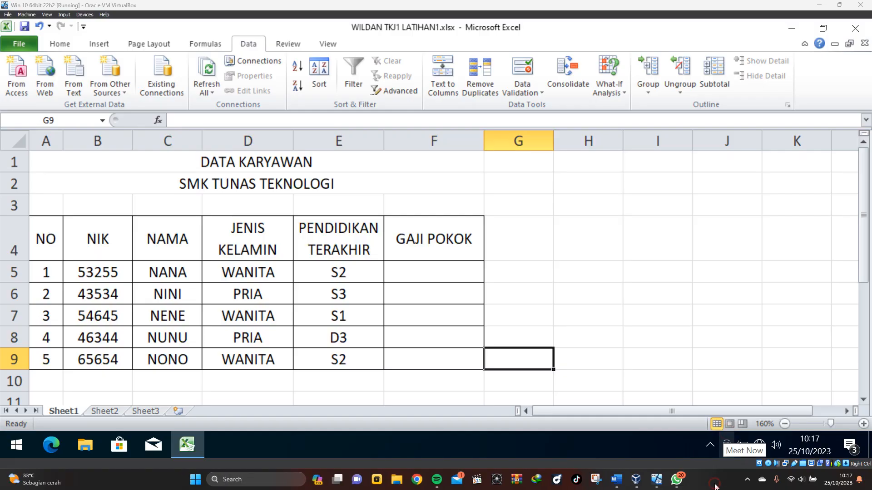
click(450, 272)
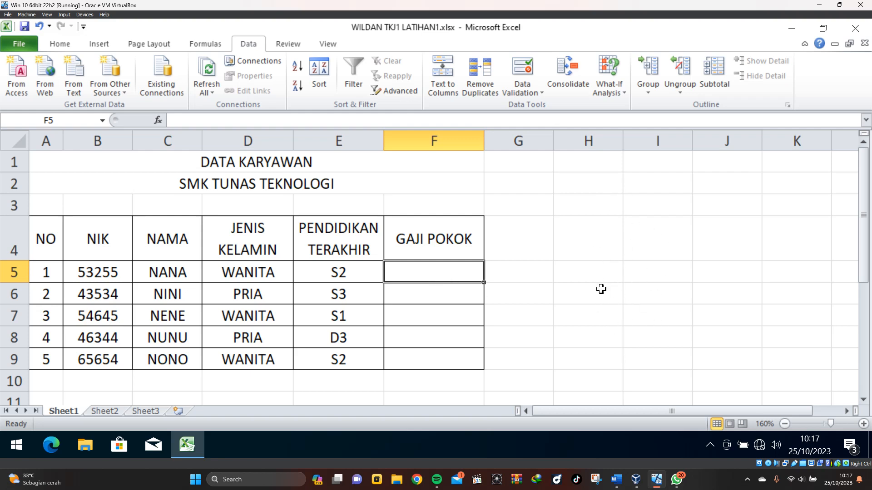
Enter the salary table's title lines, GAJI KARYAWAN in H1 and SMK TUNAS TEKNOLOGI in H2
click(593, 165)
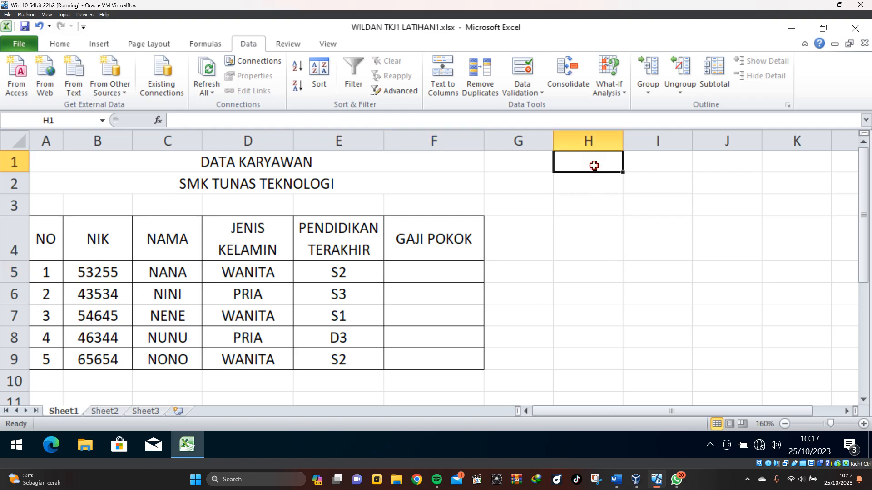
text(GAJI)
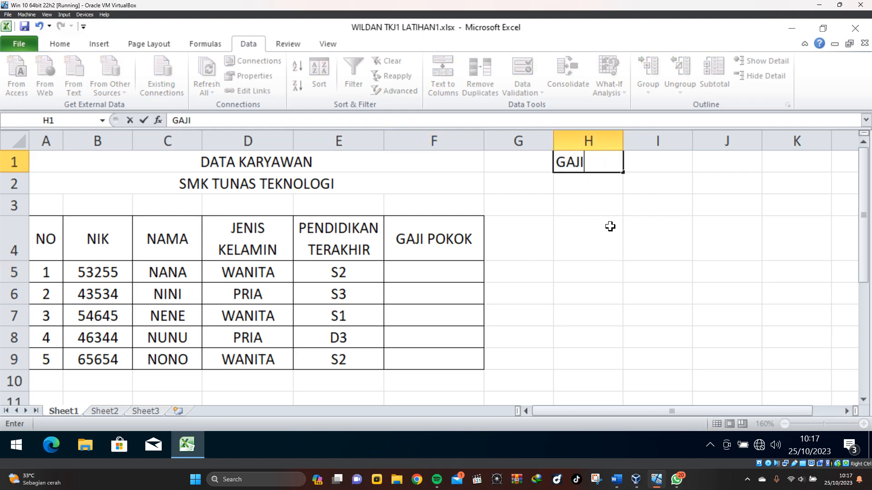
text( KARYAWAN)
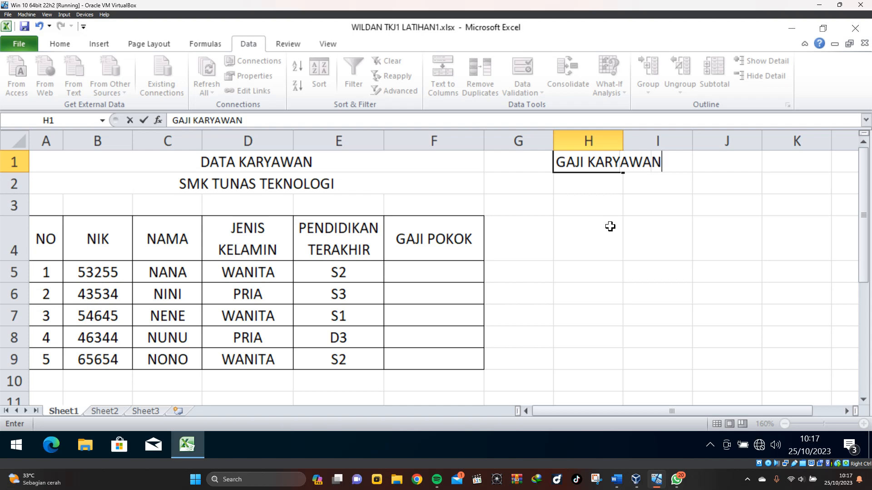
key(Return)
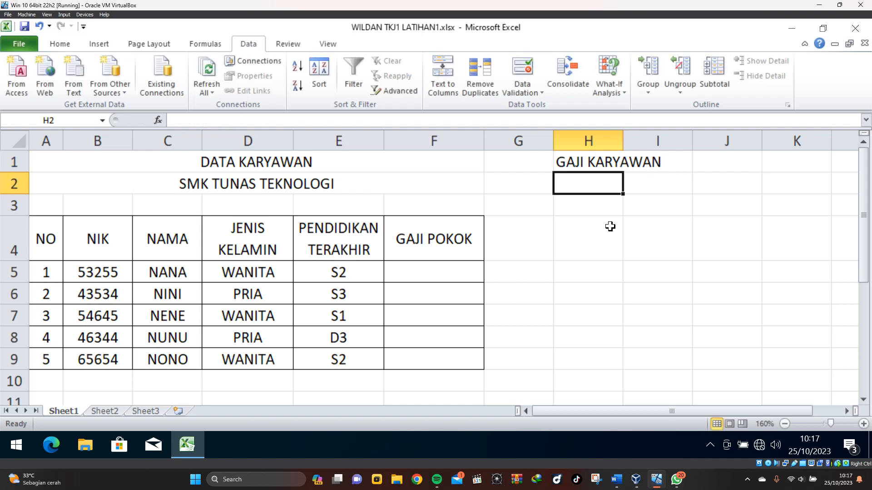
text(SMK T)
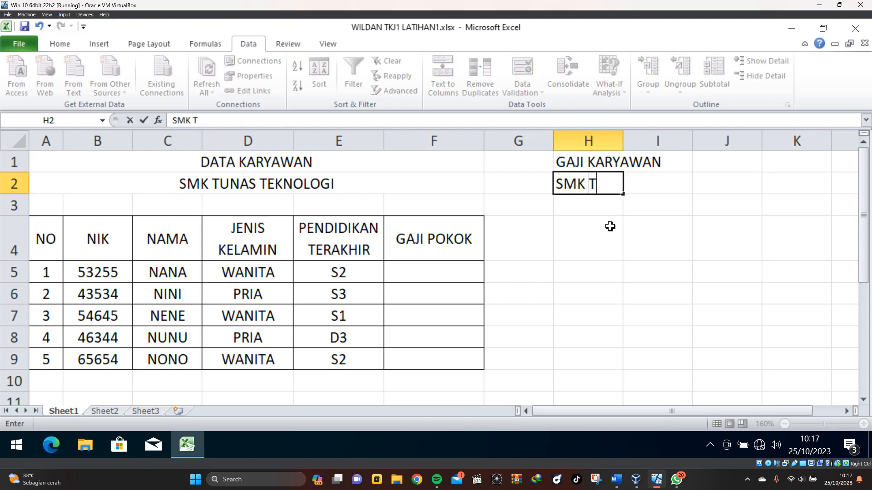
text(UNAS TEKNOLO)
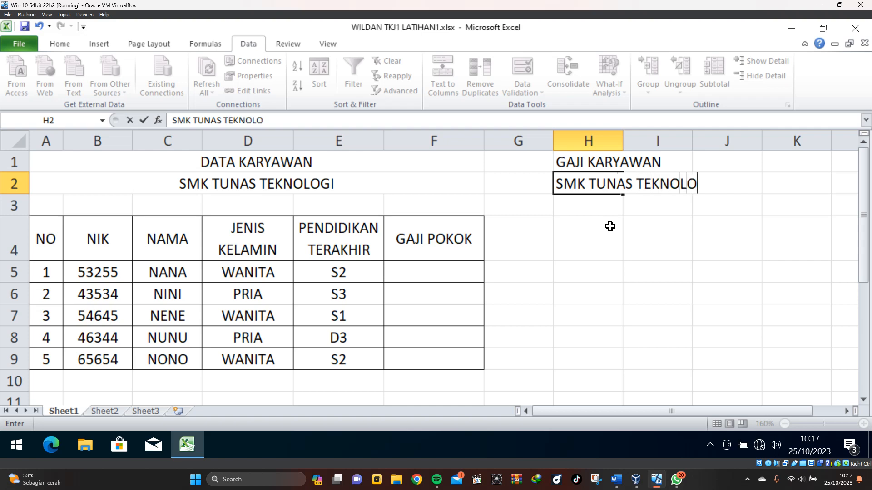
text(GI)
key(Return)
Enter the salary table's column headers NO, PENDIDIKAN and GAJI in H4:J4
click(604, 239)
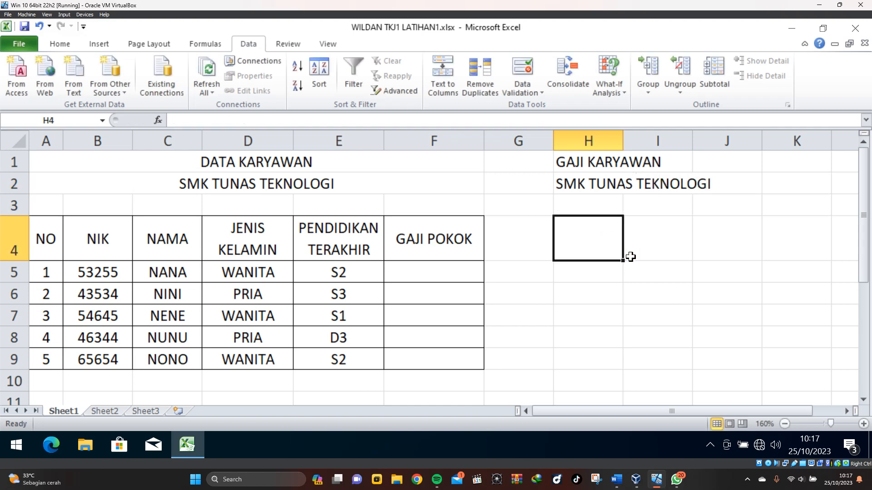
text(NO)
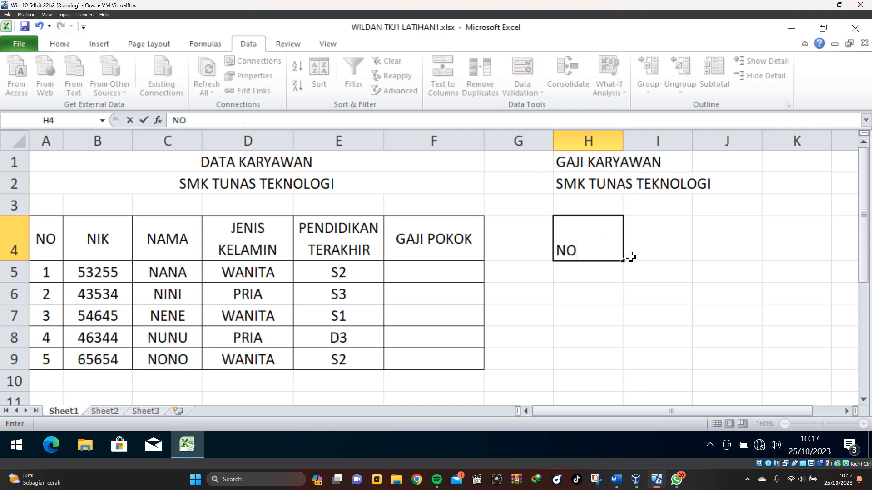
click(631, 257)
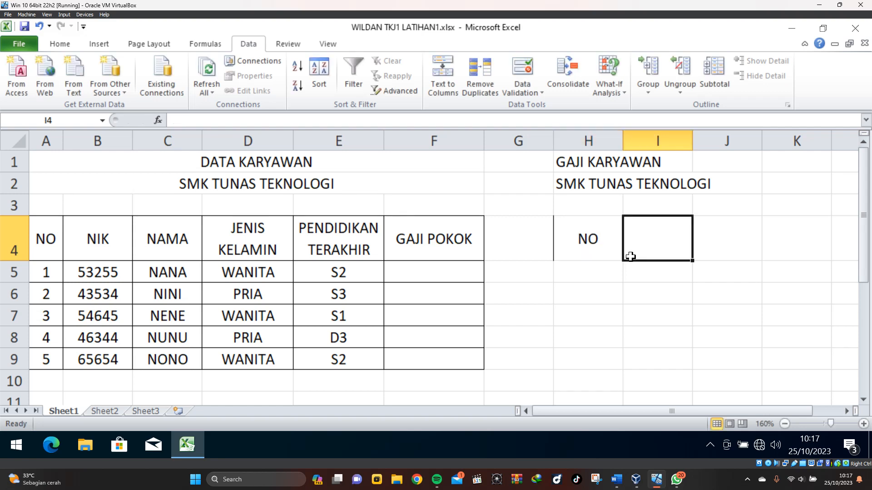
text(PENDIDIKAN)
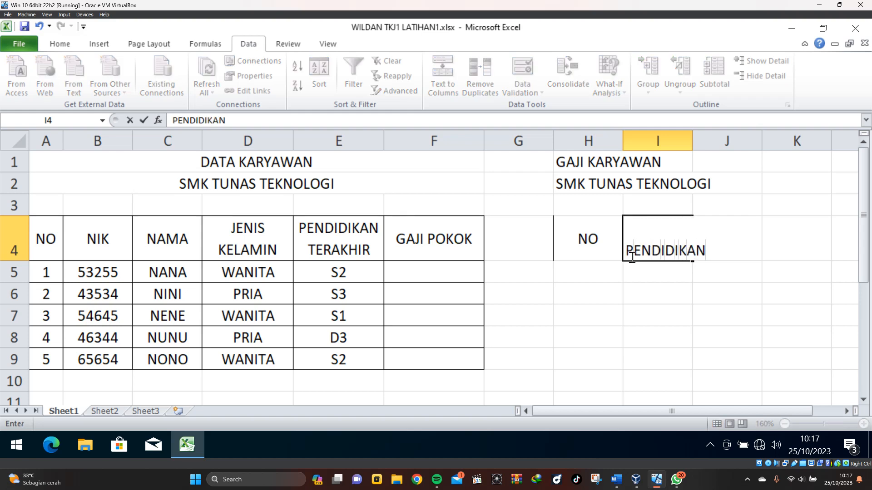
key(Tab)
text(GAJI)
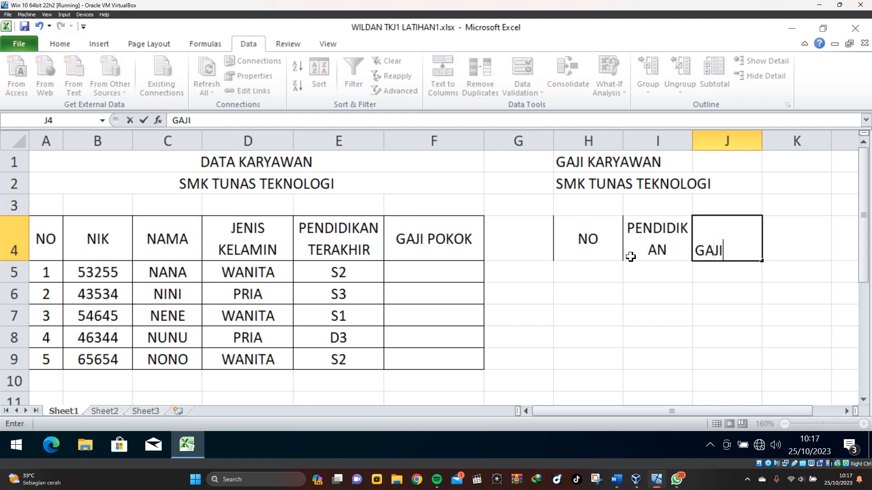
key(Return)
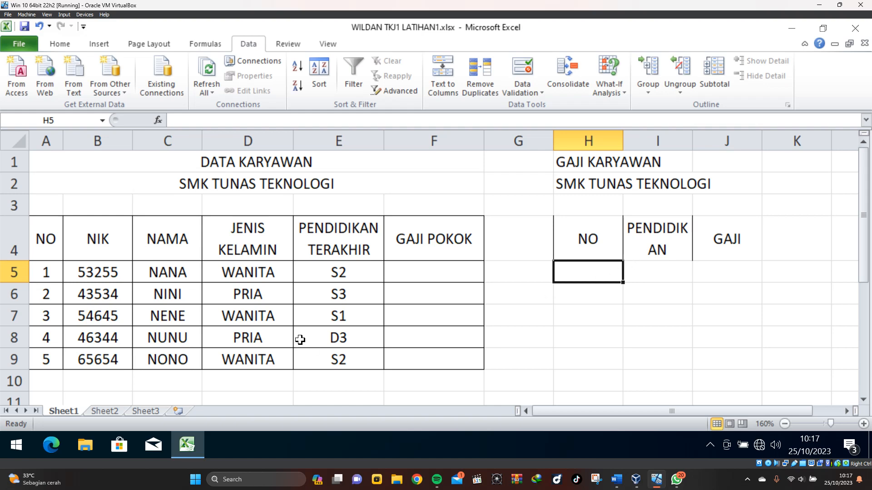
Check the salary rules in the WhatsApp exercise image, and number the salary table rows 1 to 4 in H5:H8 in Excel
mouse_move(658, 478)
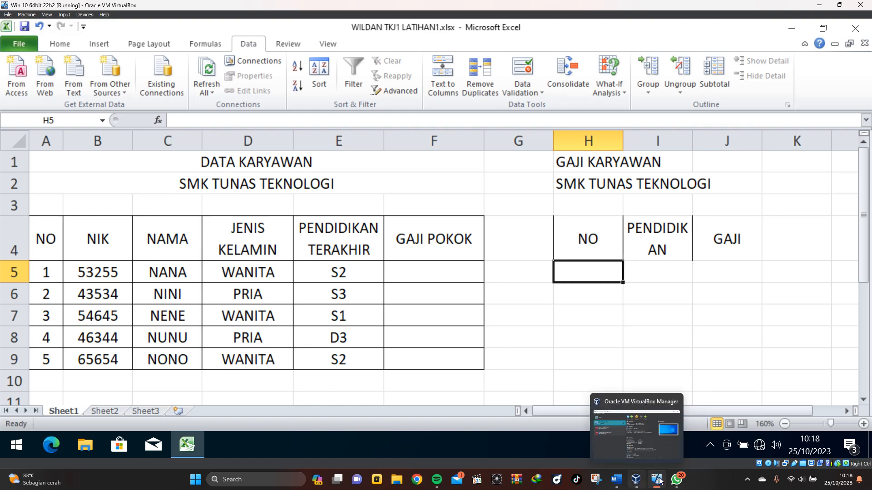
click(677, 480)
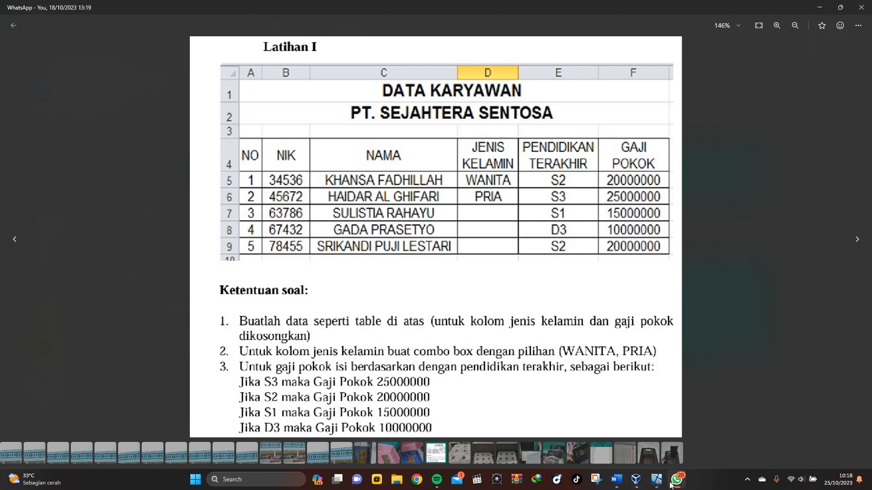
mouse_move(659, 482)
click(665, 455)
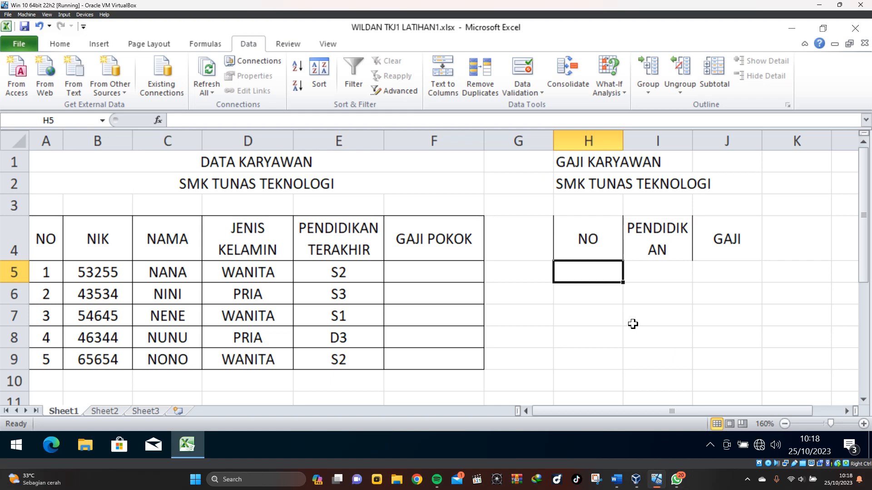
text(1)
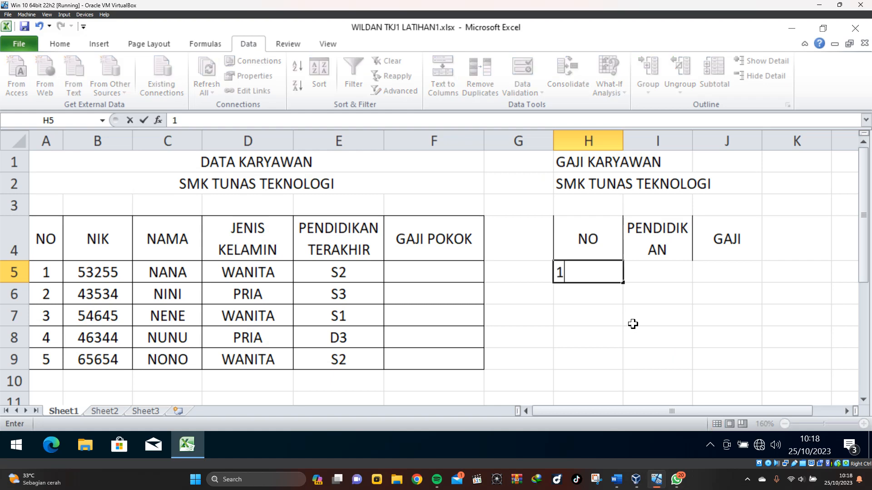
key(Return)
text(2)
key(Return)
text(3)
key(Return)
text(4)
key(Return)
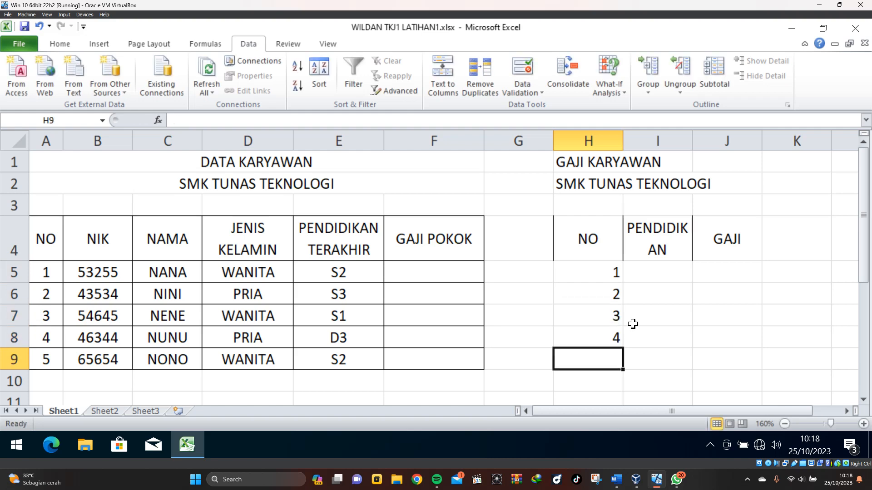
Widen column I to fit its header and enter the education levels D3, S1, S2 and S3 in I5:I8
drag(693, 141, 710, 142)
click(674, 270)
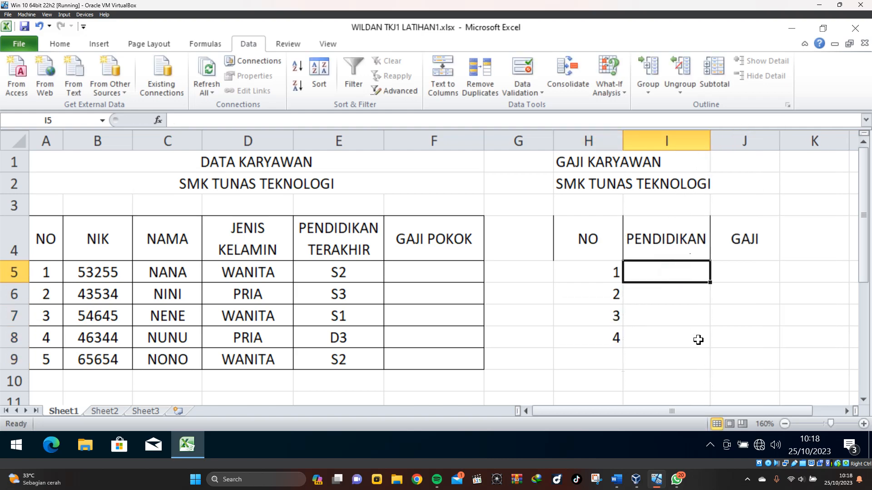
text(D3)
key(Return)
text(S1)
key(Return)
text(S)
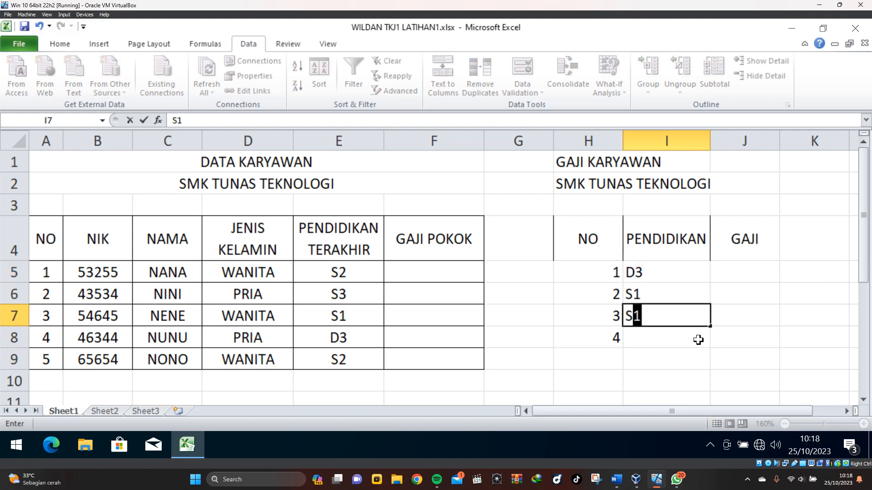
text(2)
key(Return)
text(S3)
key(Return)
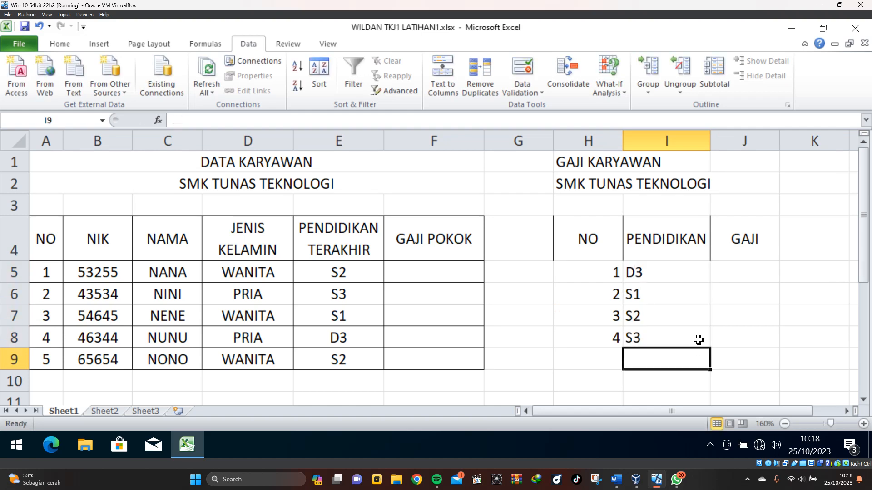
Widen column J and enter 10000000 as the D3 salary in J5
click(723, 302)
click(745, 271)
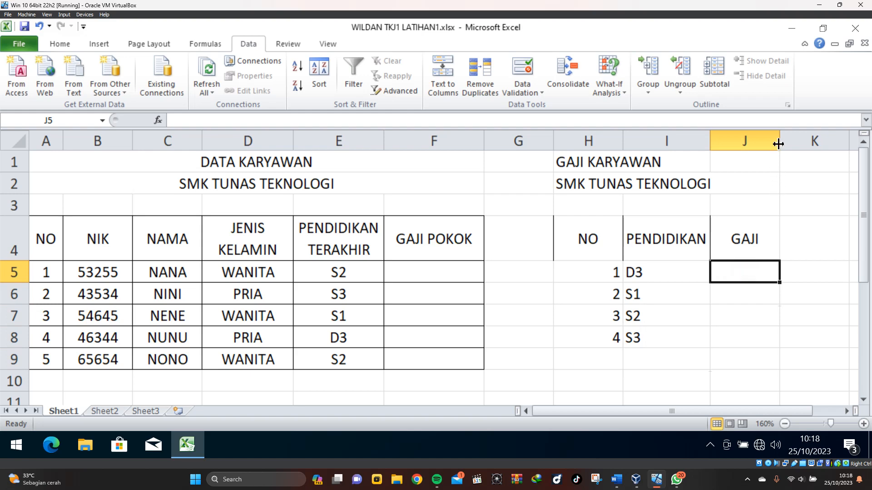
drag(780, 141, 810, 146)
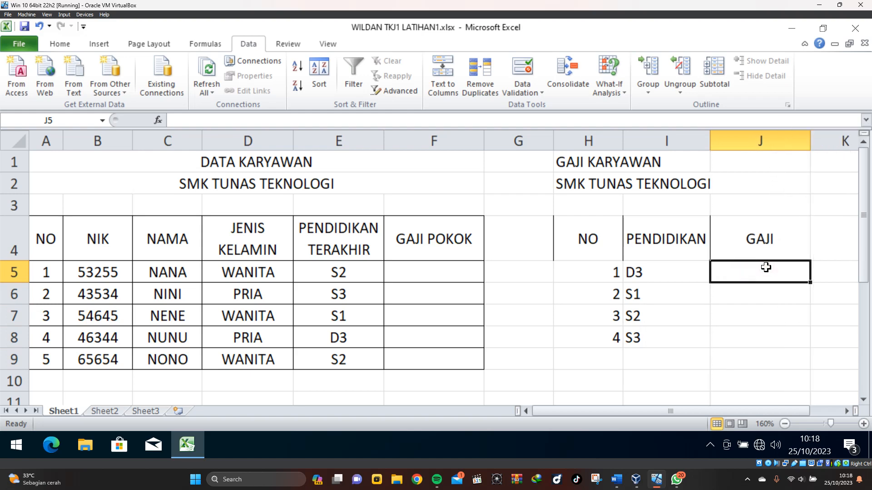
text(10000)
key(Return)
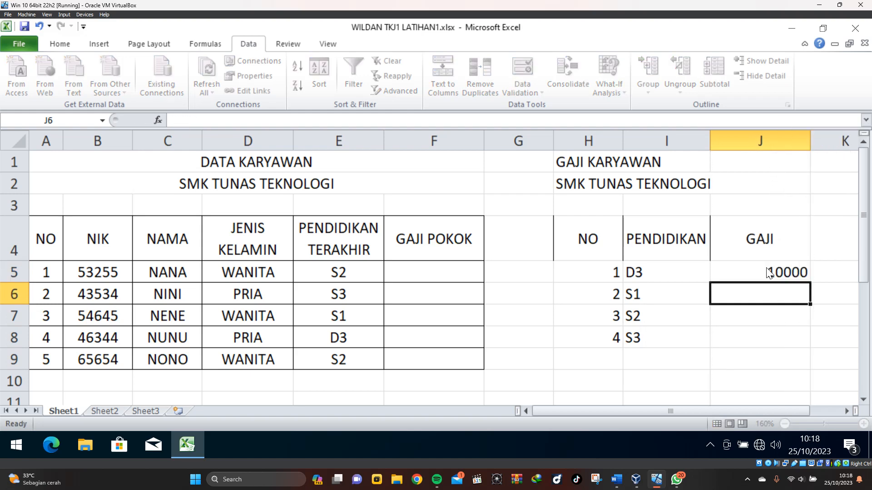
click(766, 269)
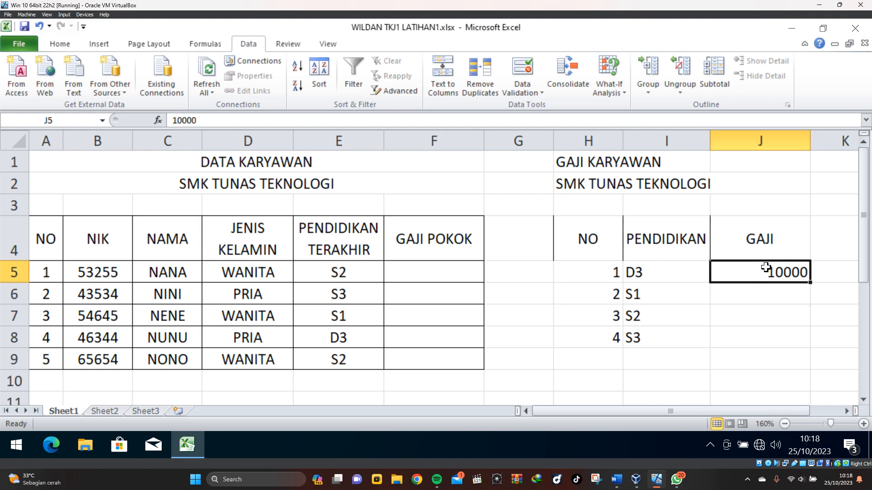
text(10000000)
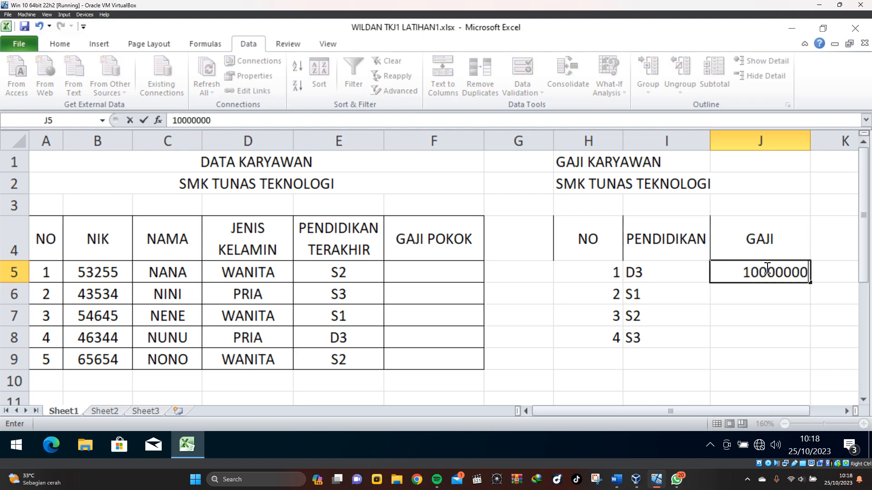
key(Return)
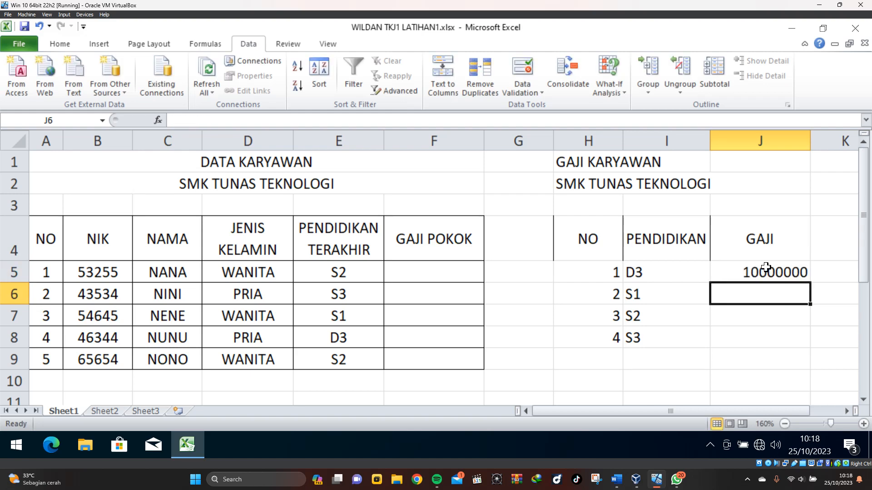
Enter the remaining GAJI values in J6:J8: 15000000 for S1, 20000000 for S2 and 25000000 for S3
text(15000)
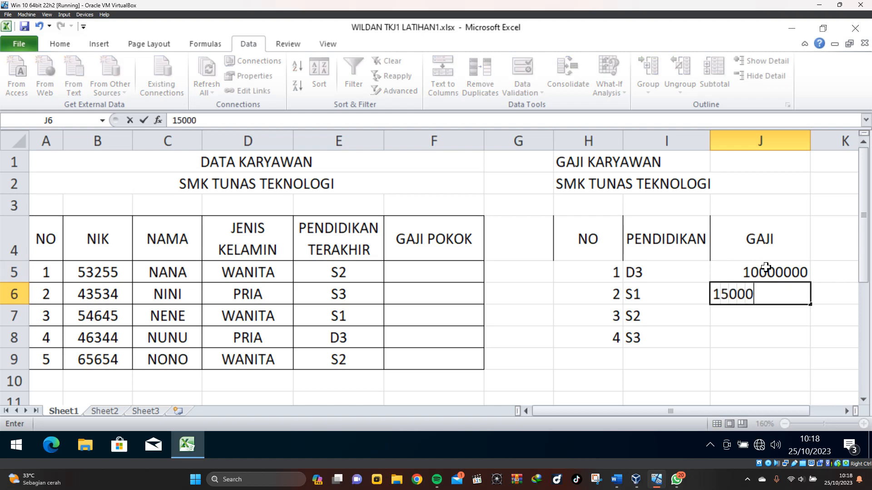
text(0000)
key(Return)
text(20)
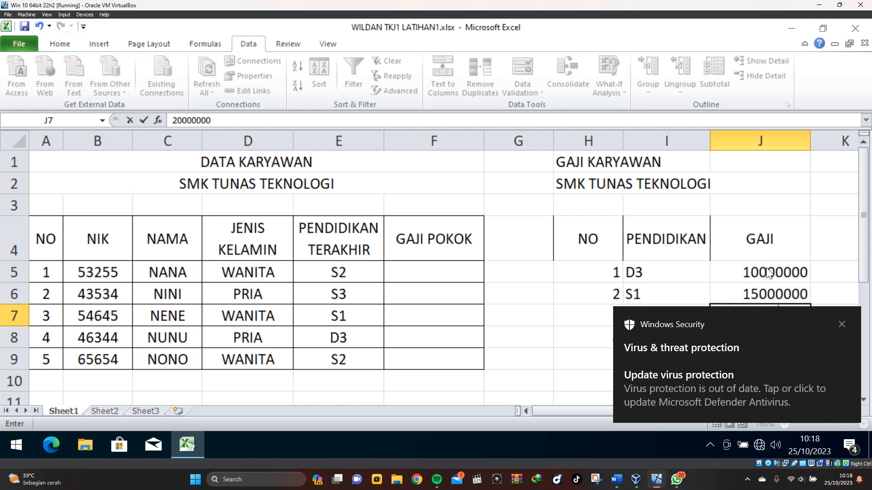
text(000000)
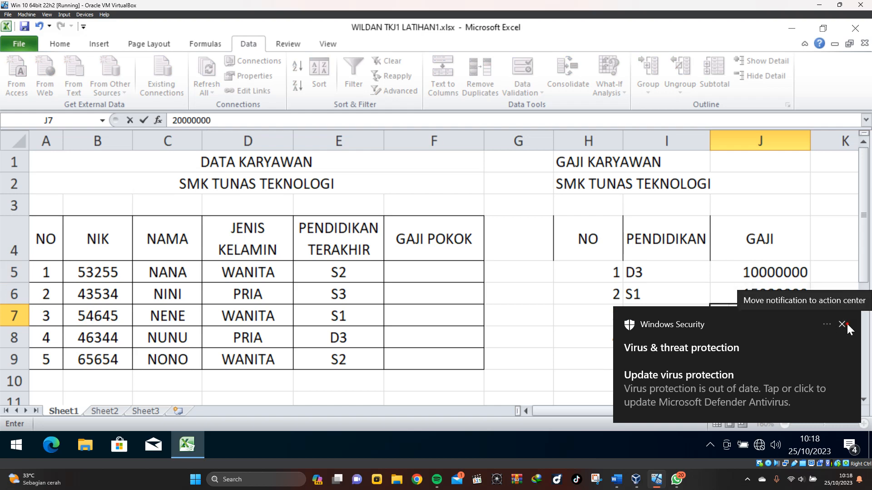
click(847, 324)
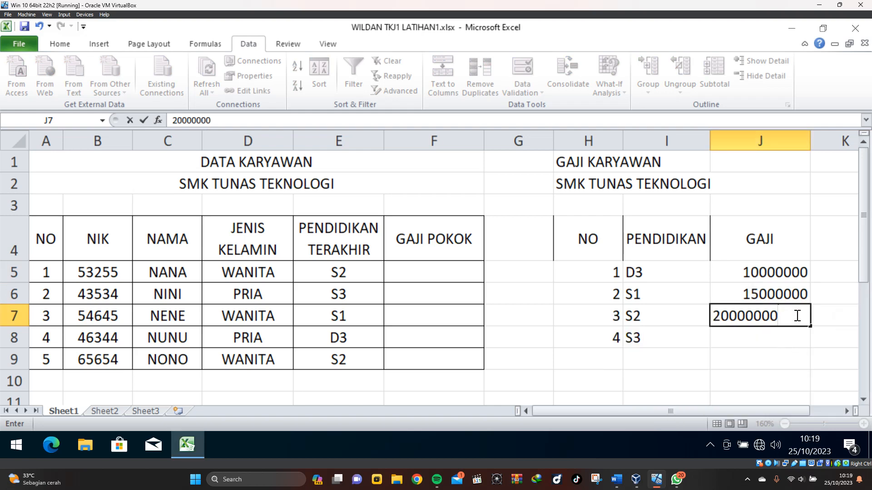
key(Return)
text(25)
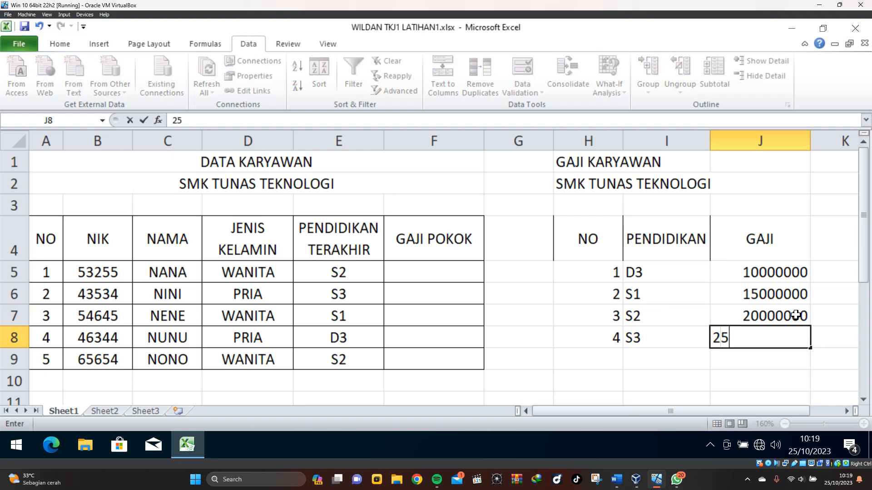
text(000000)
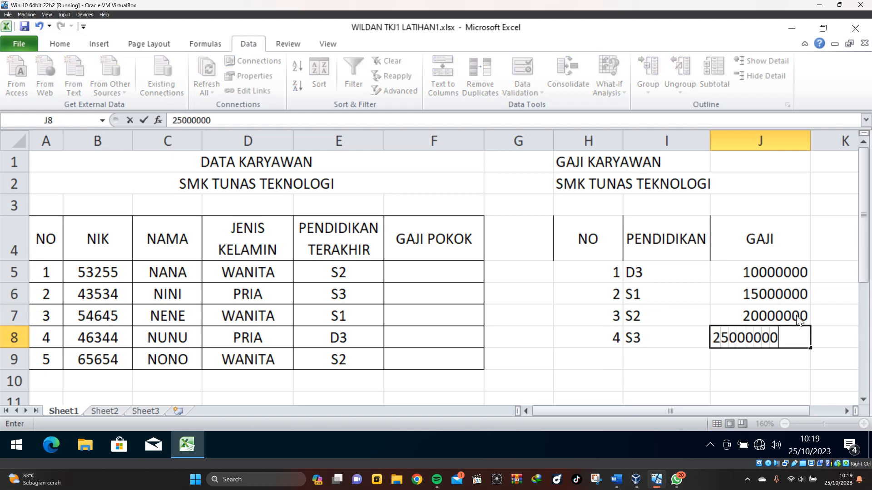
key(Return)
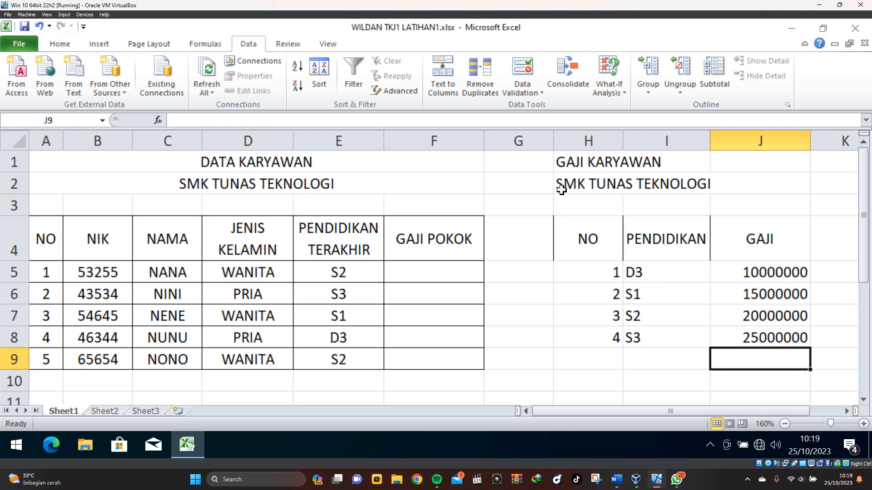
Merge and center the GAJI KARYAWAN title across H1:J1 and SMK TUNAS TEKNOLOGI across H2:J2
click(64, 48)
click(586, 165)
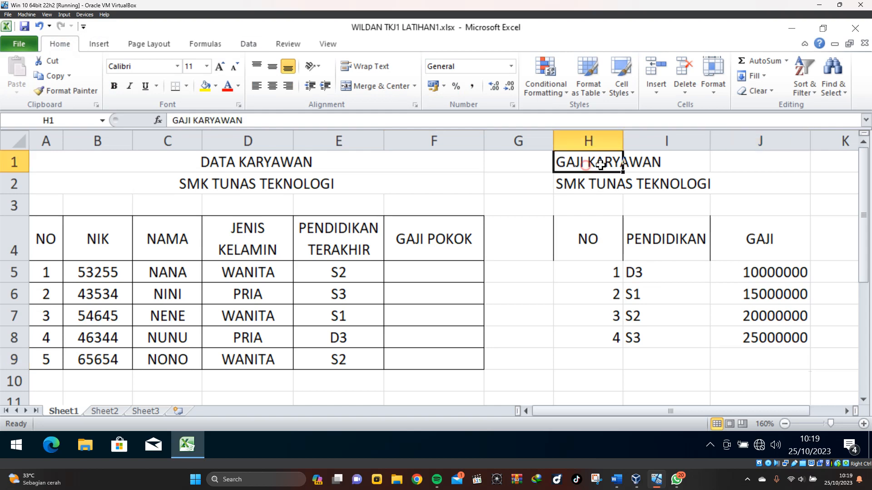
drag(600, 165, 724, 163)
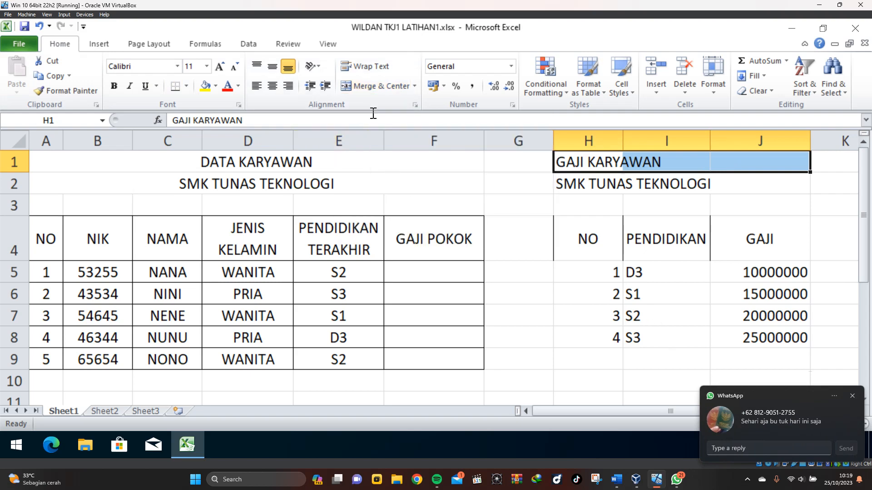
click(383, 88)
click(585, 186)
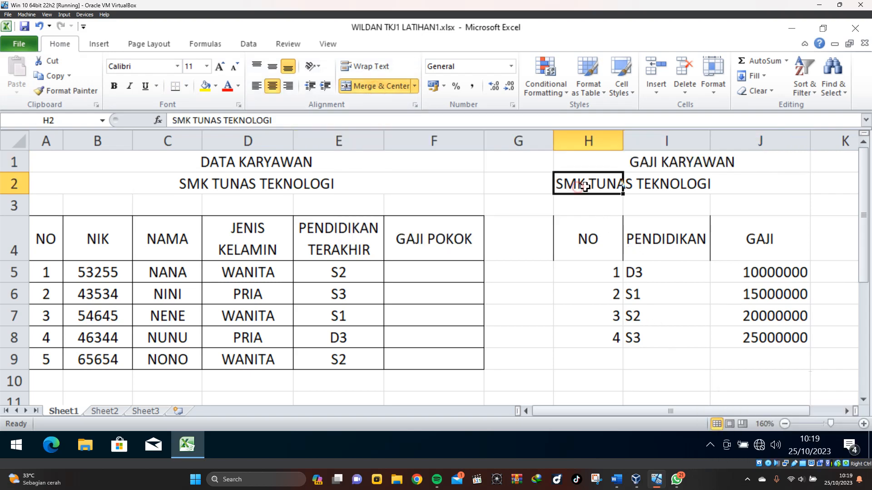
drag(585, 187, 772, 184)
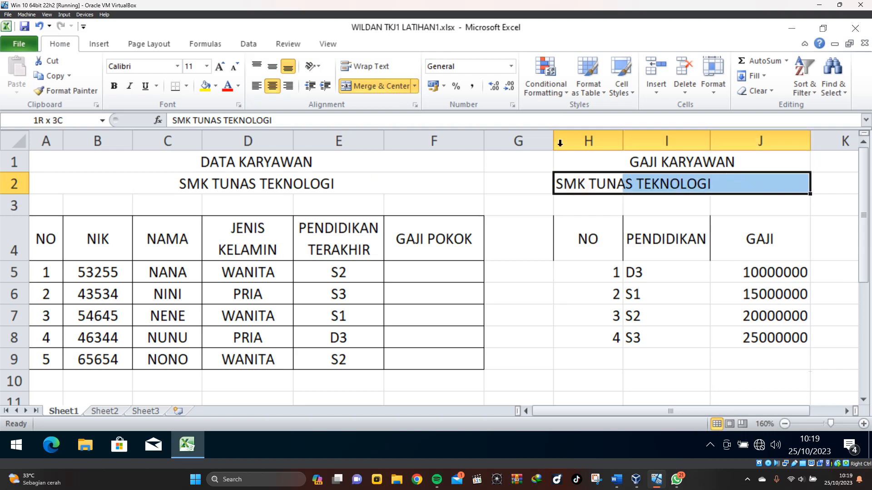
click(375, 88)
Apply all borders to the GAJI KARYAWAN table in H4:J8 and center its contents horizontally and vertically
drag(593, 236, 739, 333)
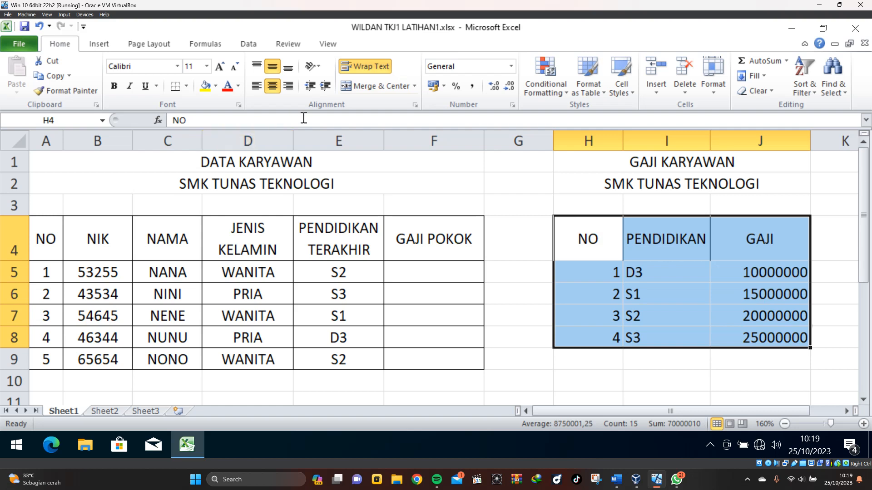
click(186, 86)
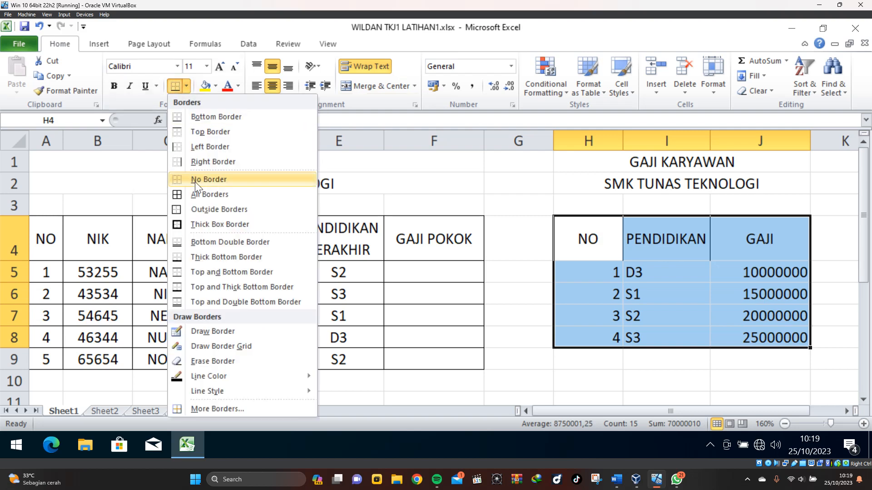
click(218, 194)
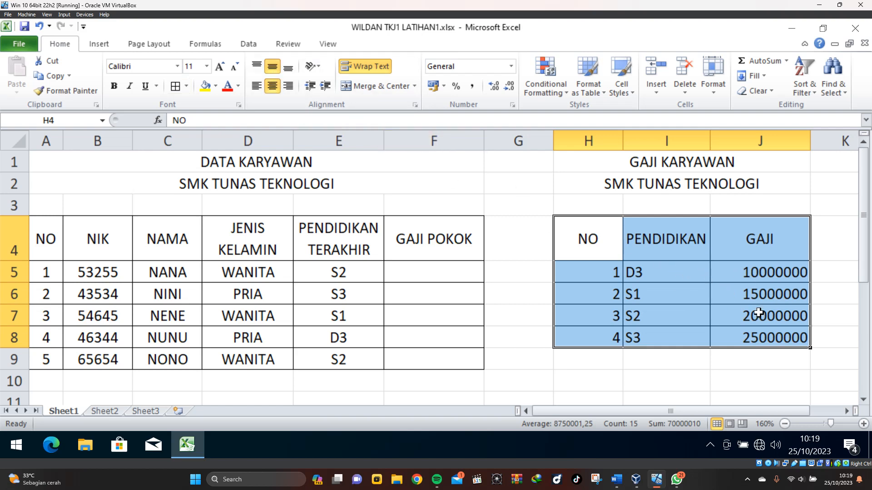
click(271, 72)
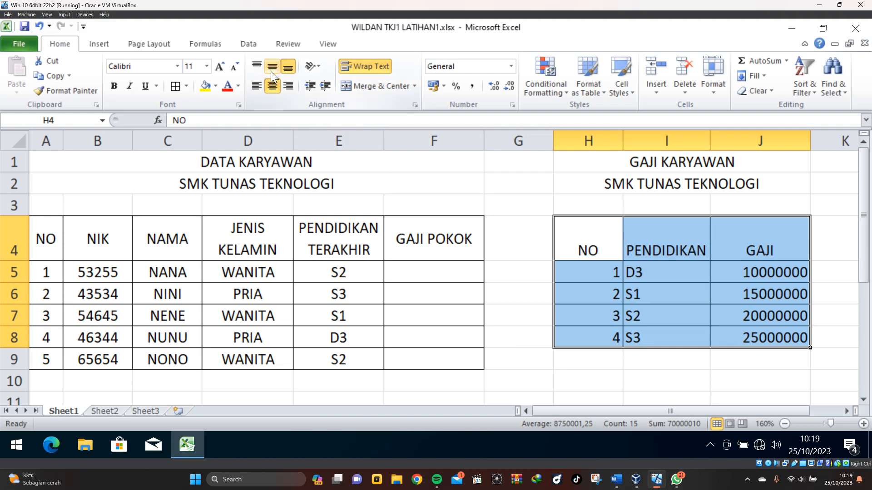
click(271, 72)
click(272, 87)
click(272, 87)
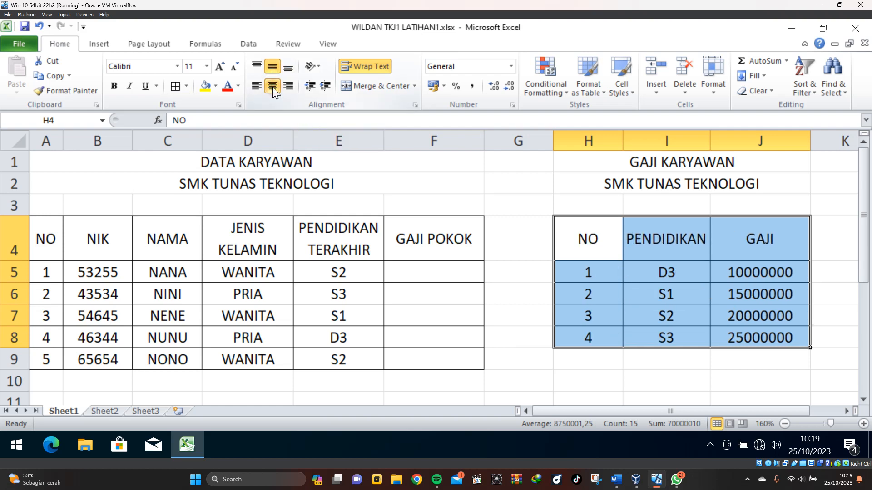
click(713, 297)
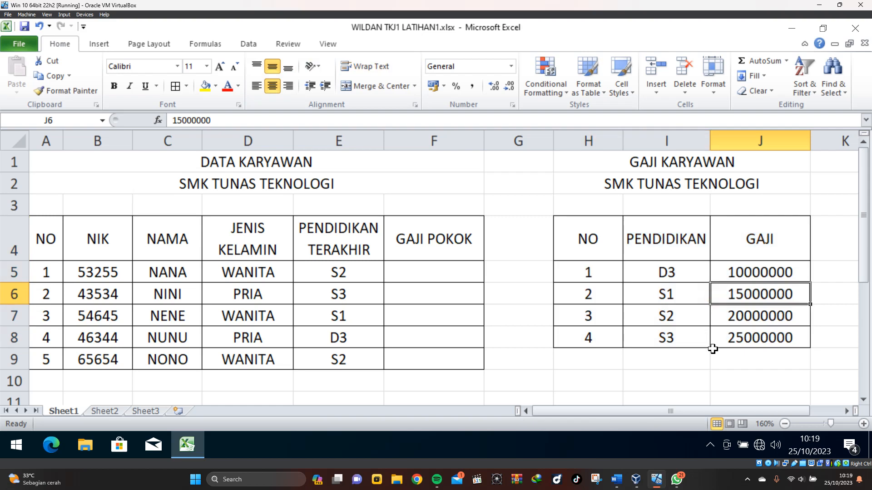
click(712, 350)
click(717, 315)
click(747, 332)
click(755, 289)
click(704, 273)
click(743, 287)
click(743, 274)
click(730, 318)
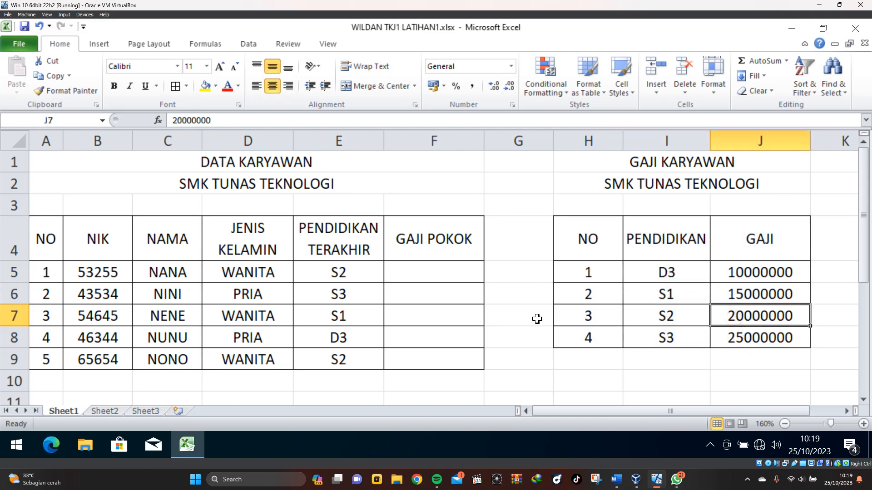
Enter the formula =VLOOKUP(E5;$I$5:$J$8;2;) in F5 to look up the first employee's GAJI POKOK by education level
click(409, 274)
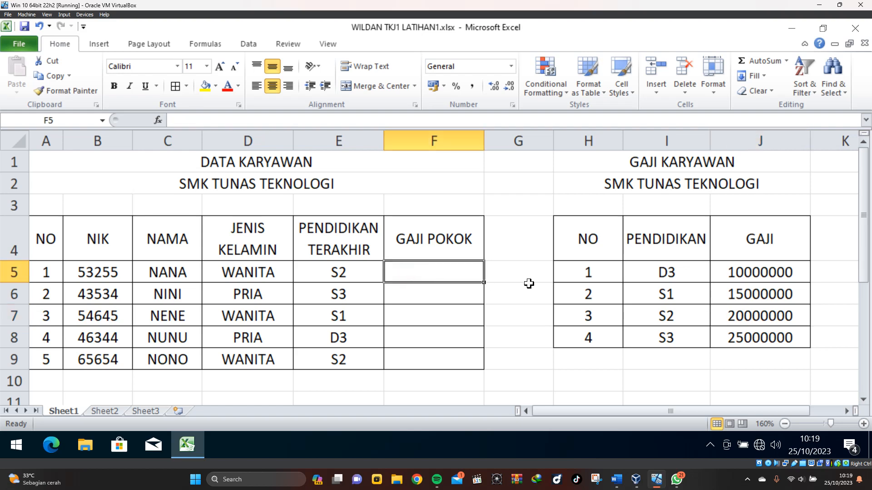
text(=)
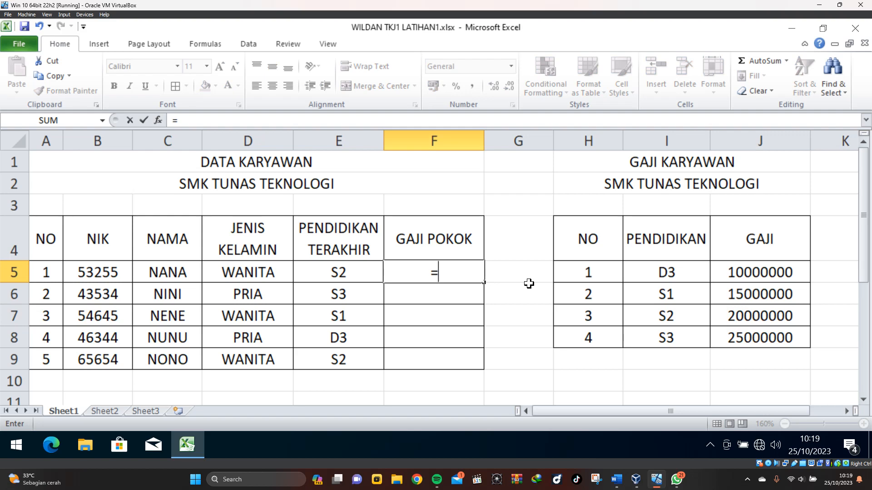
text(VLOOKUP)
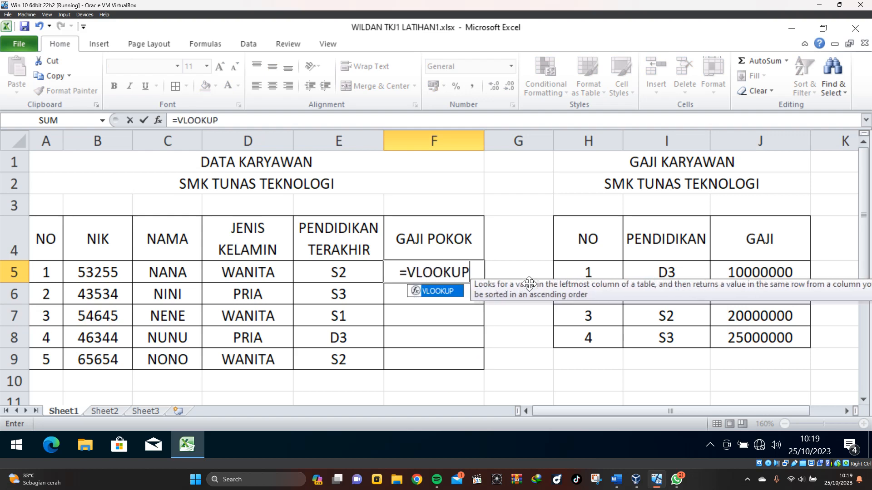
text(()
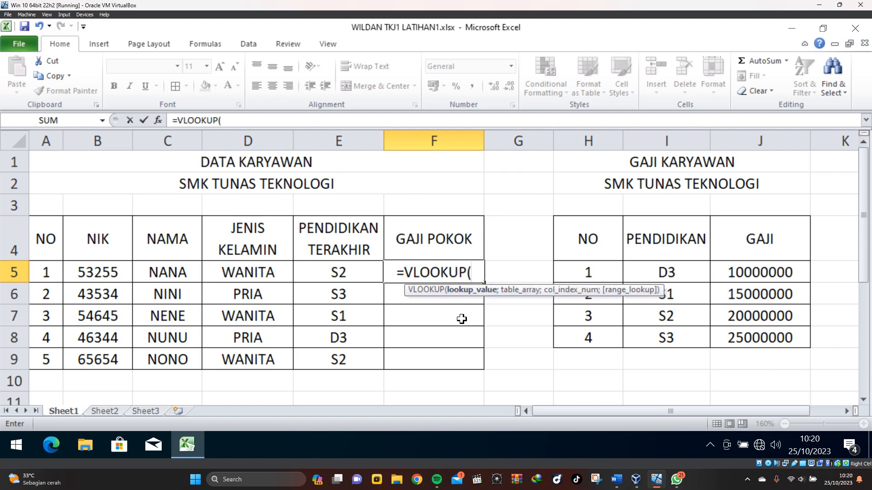
click(333, 272)
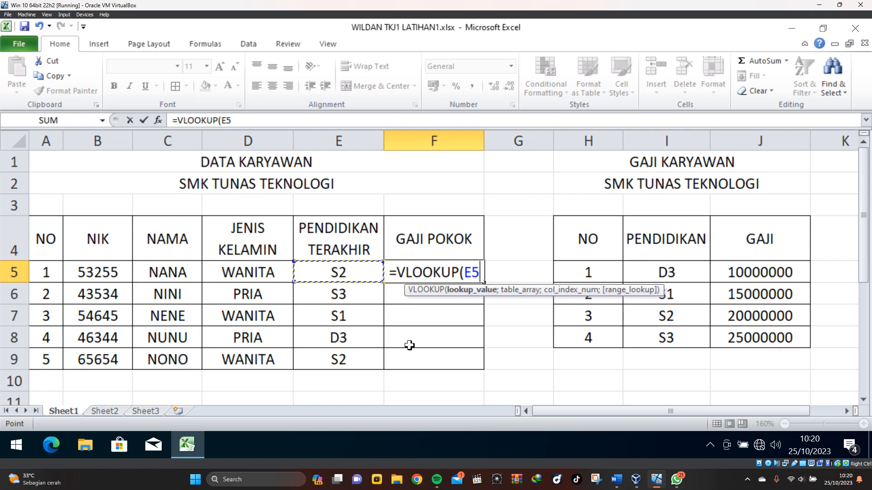
text(;)
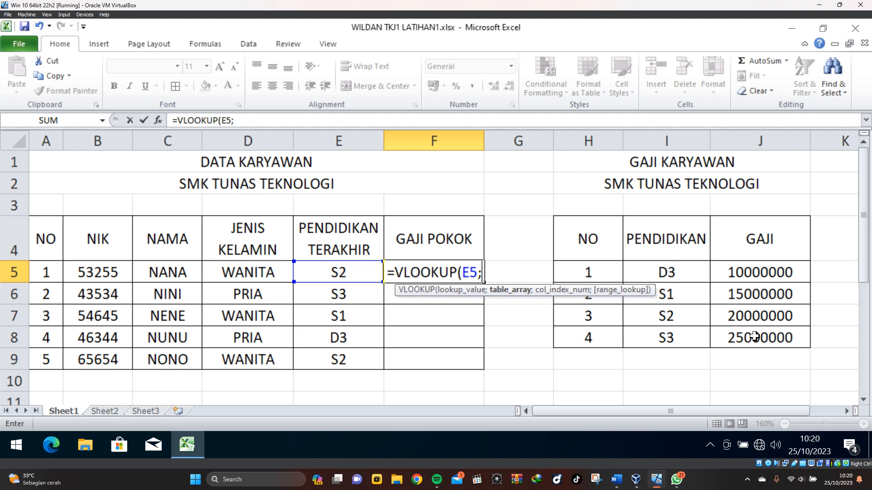
drag(676, 274, 803, 341)
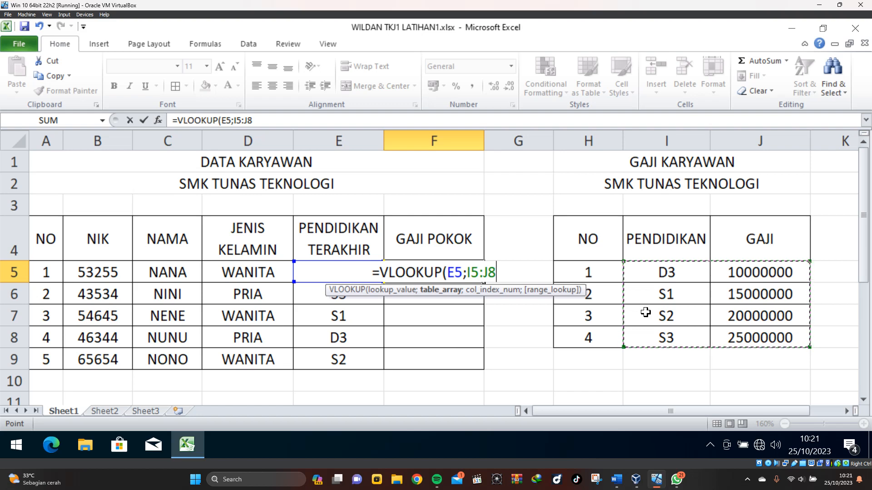
key(F4)
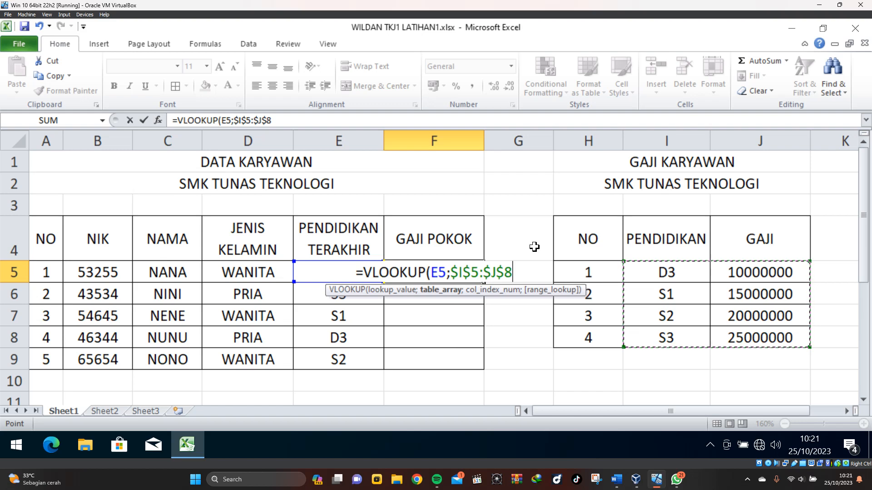
text(;)
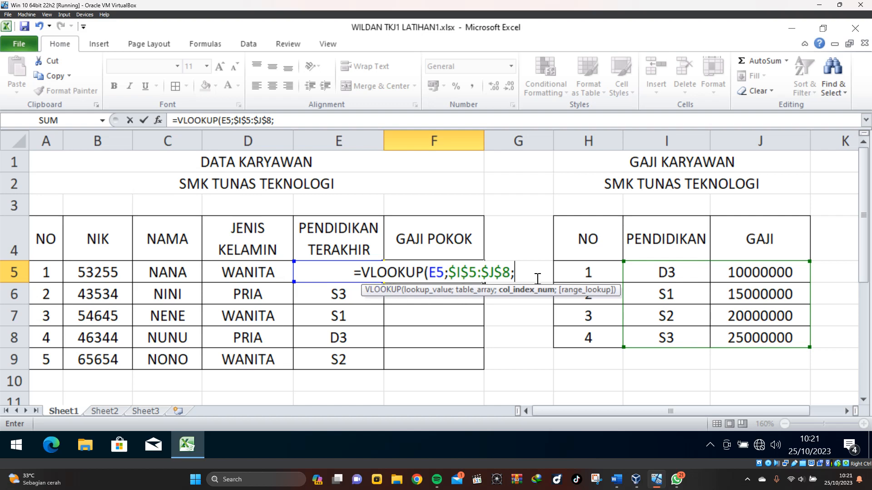
text(2)
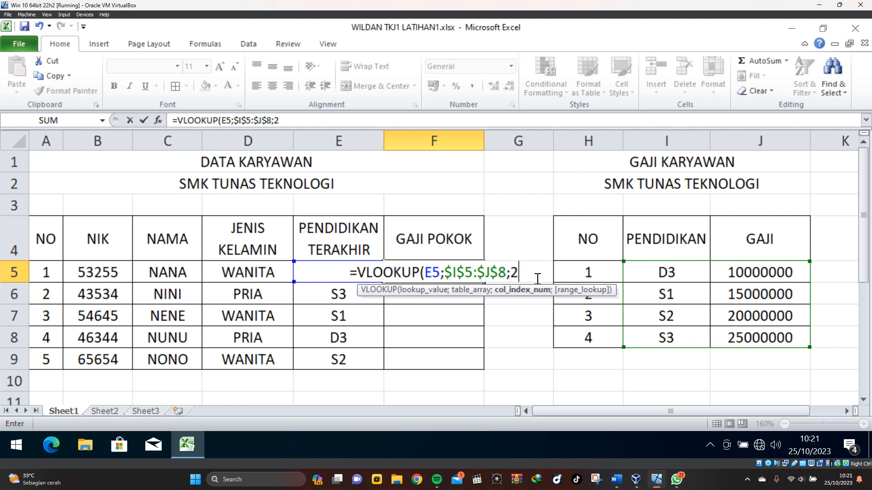
text(;)
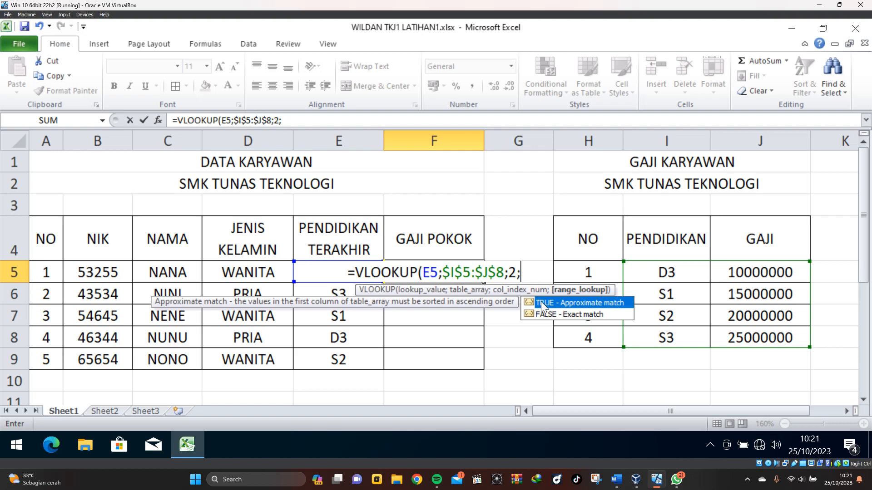
text())
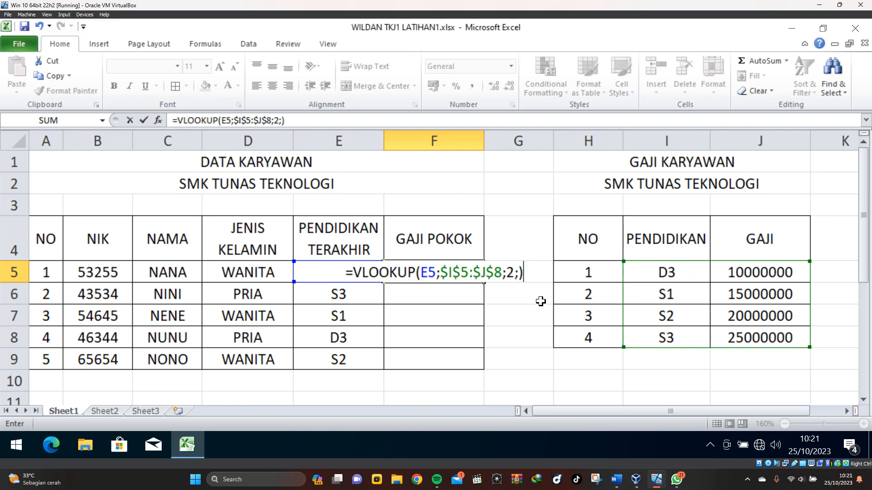
key(Return)
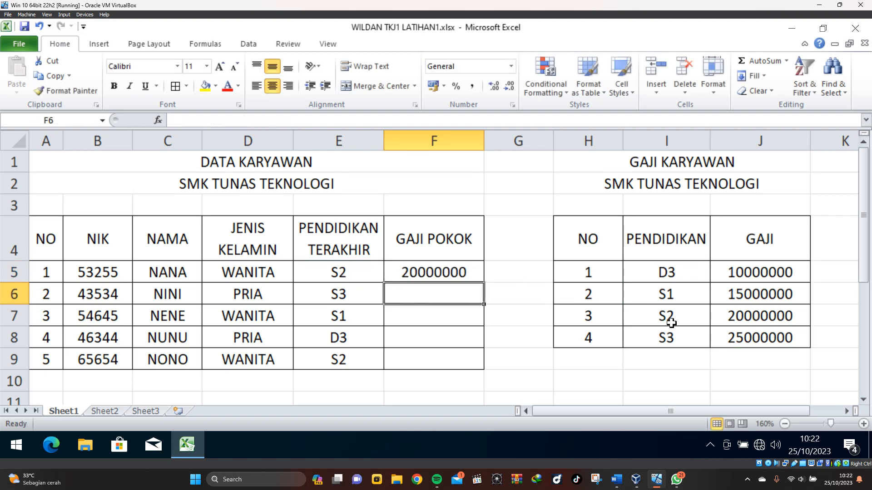
Fill the VLOOKUP formula from F5 down through F9 for the remaining employees
click(451, 272)
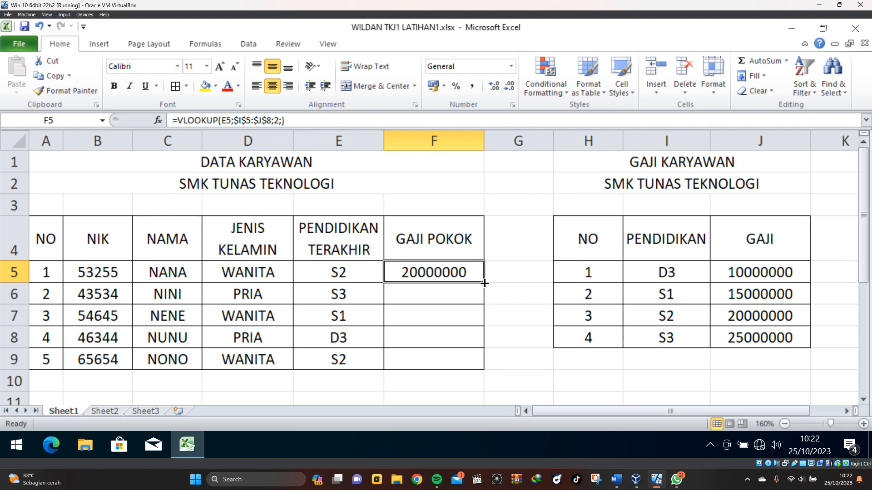
drag(484, 283, 477, 362)
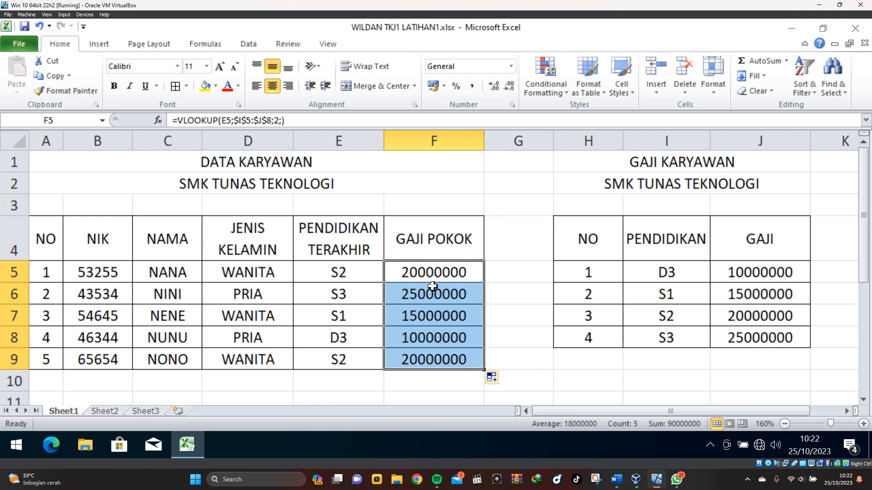
click(534, 286)
click(283, 287)
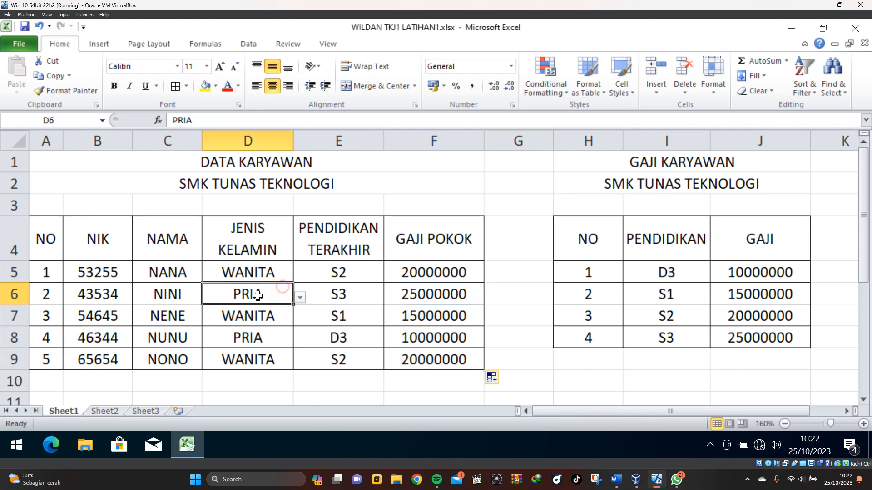
click(251, 272)
click(249, 318)
click(418, 296)
click(516, 286)
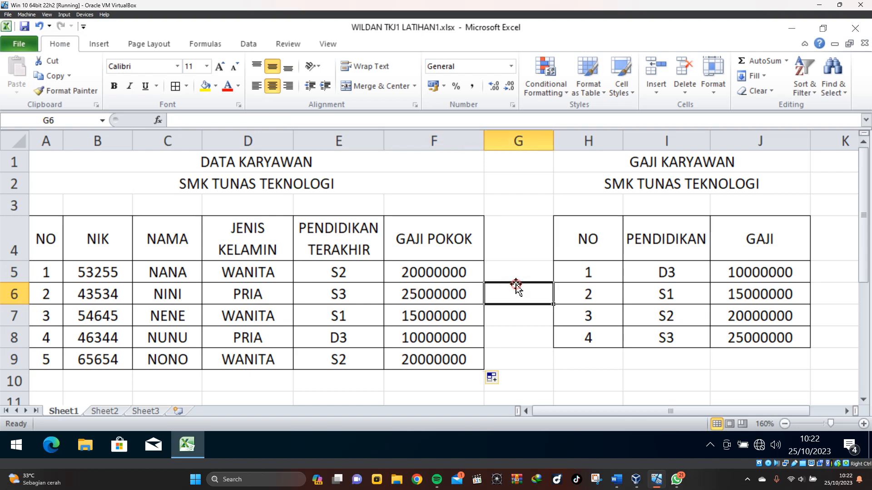
click(510, 164)
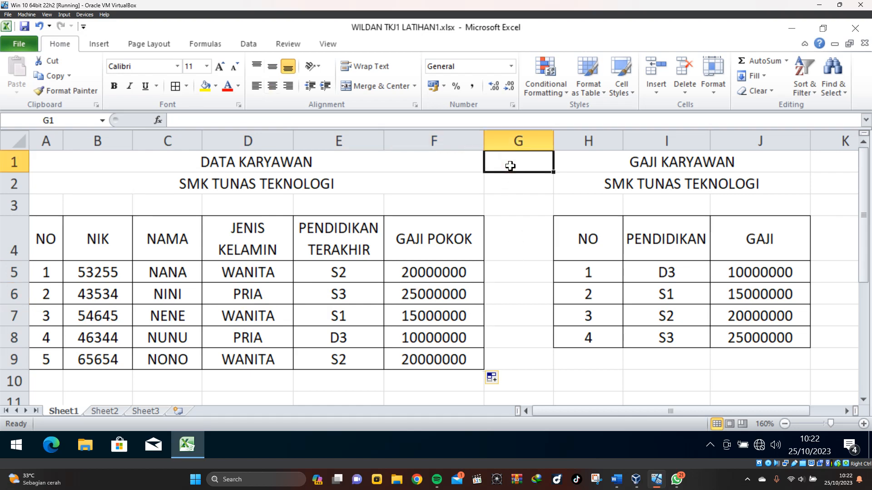
click(577, 378)
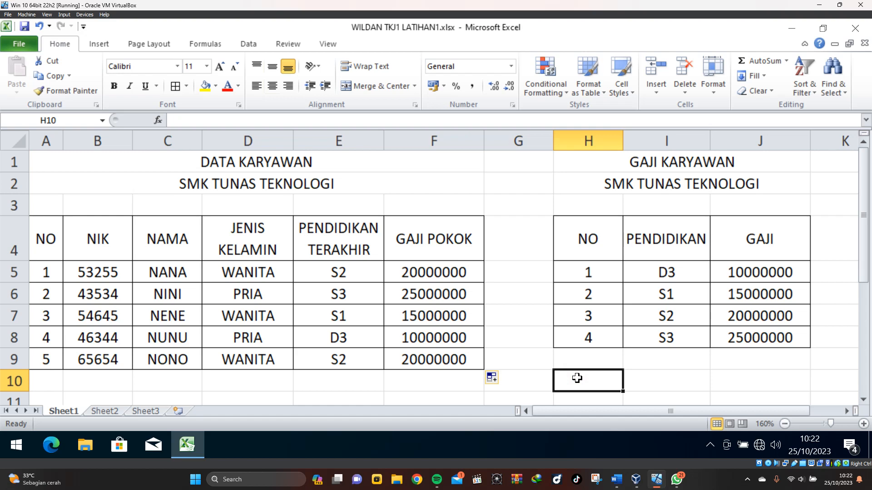